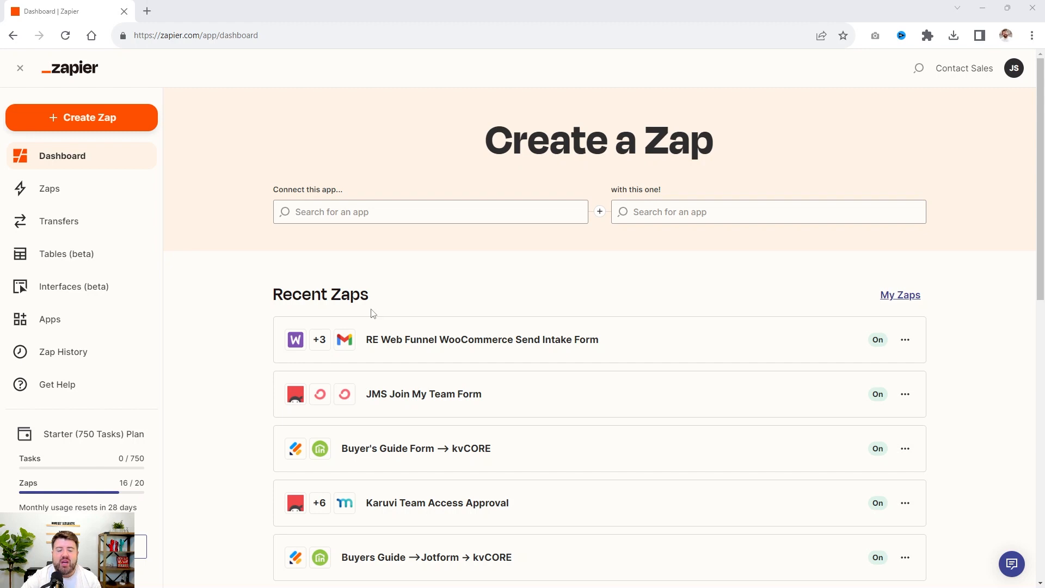
Choose EasyWebinar as the app to connect from and kvCORE as the app to connect to
{"action": "scroll", "coordinate": [375, 307], "scroll_direction": "down", "scroll_amount": 1}
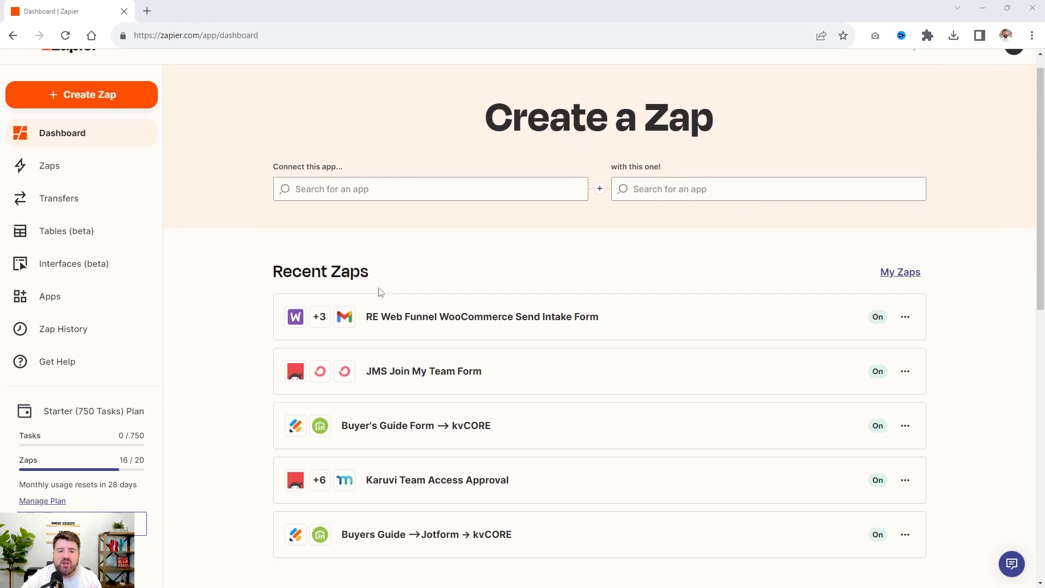
{"action": "scroll", "coordinate": [381, 297], "scroll_direction": "up", "scroll_amount": 1}
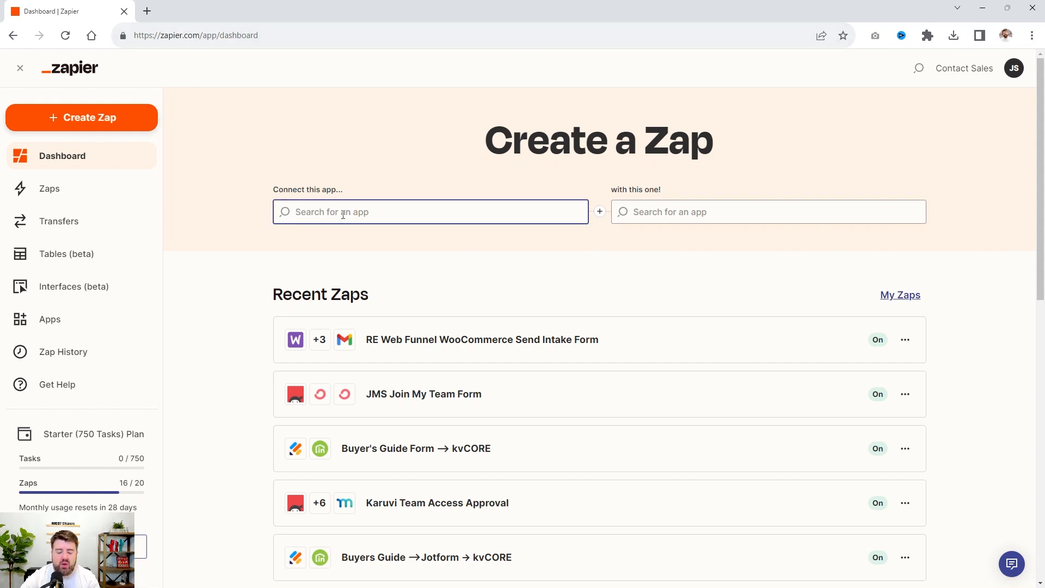
{"action": "type", "text": "easywebinar"}
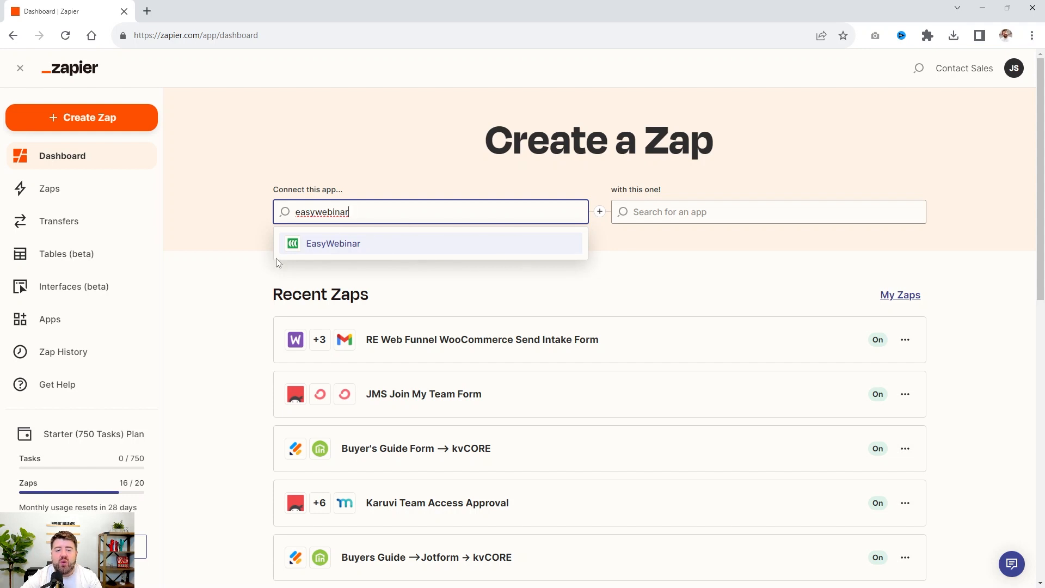
{"action": "left_click", "coordinate": [344, 245]}
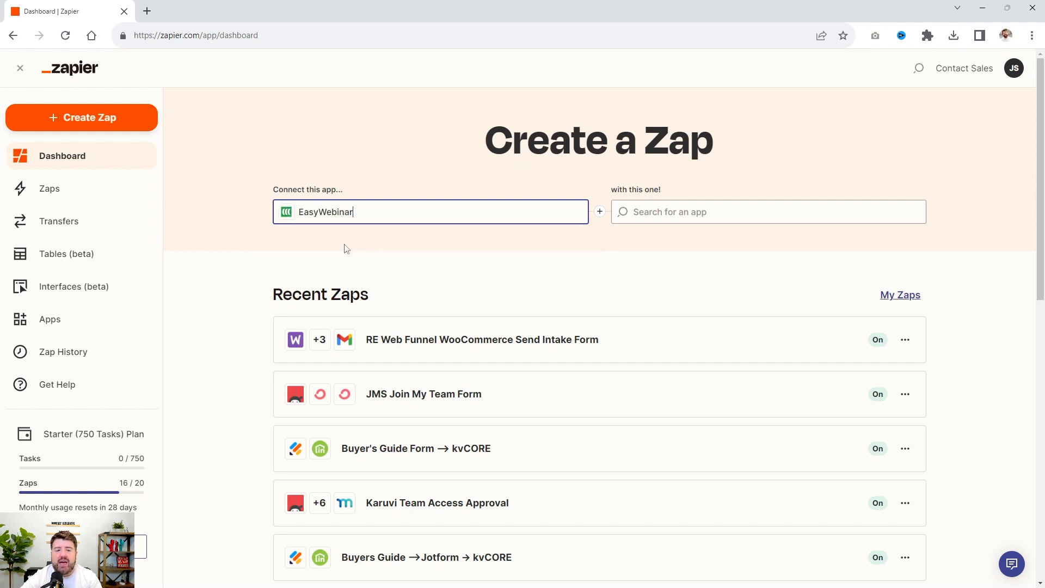
{"action": "left_click", "coordinate": [667, 213]}
{"action": "type", "text": "kvcore"}
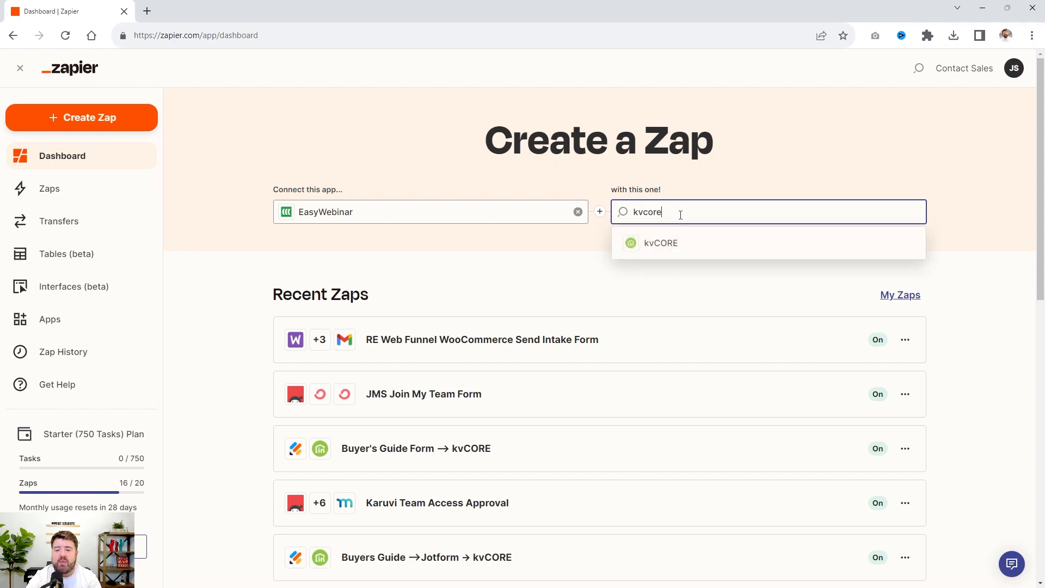
{"action": "left_click", "coordinate": [684, 246]}
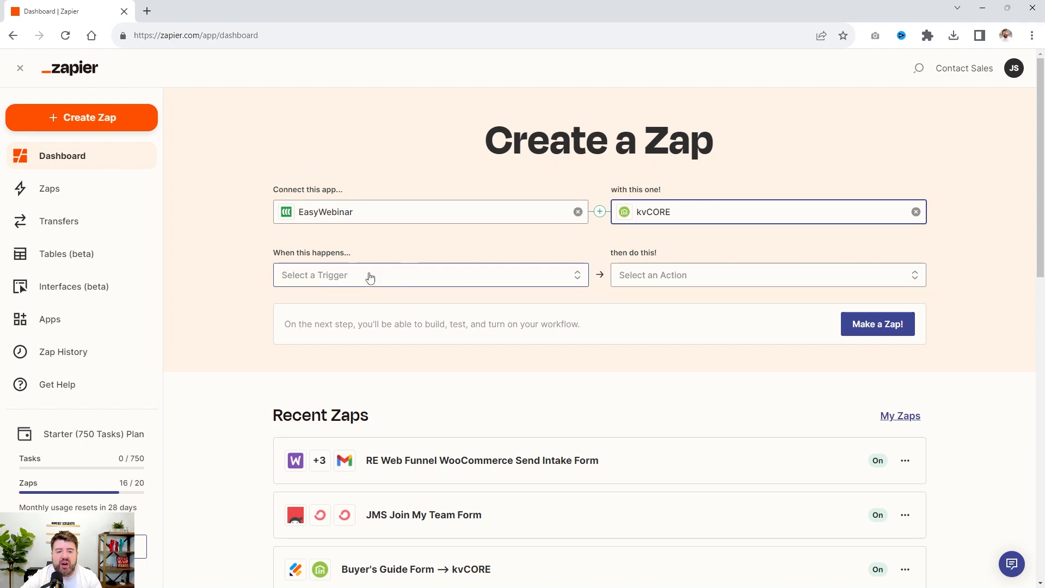
Set New Webinar Registration as the trigger and Create Contact (Post) as the action, and open the new Zap for editing
{"action": "left_click", "coordinate": [334, 283]}
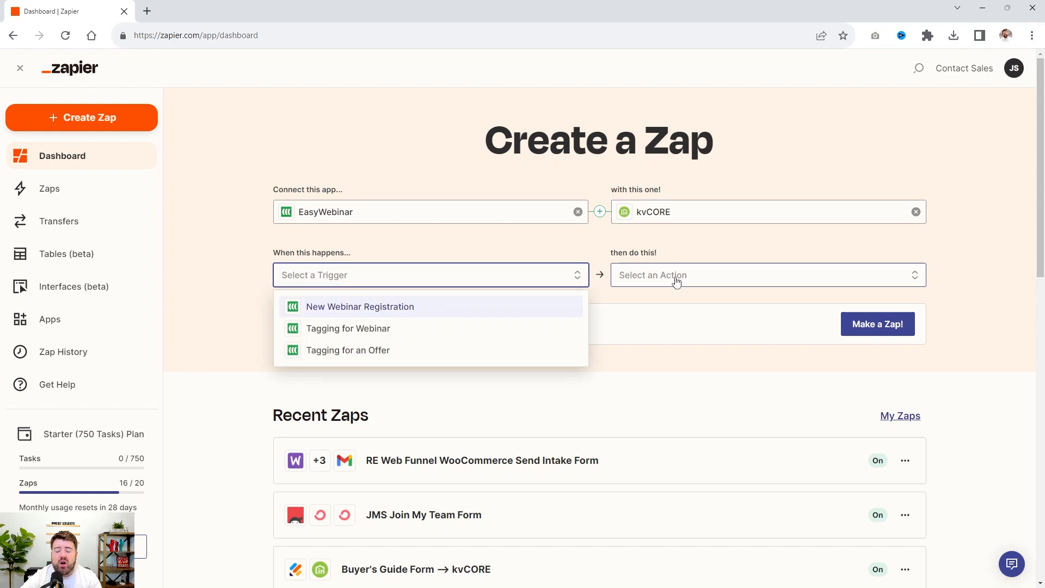
{"action": "left_click", "coordinate": [403, 308]}
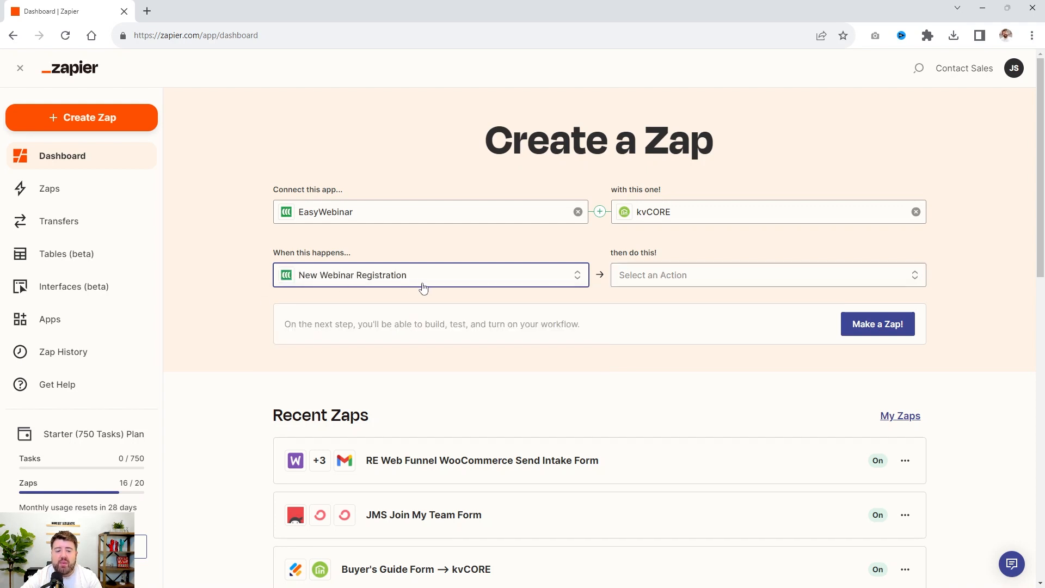
{"action": "left_click", "coordinate": [758, 275]}
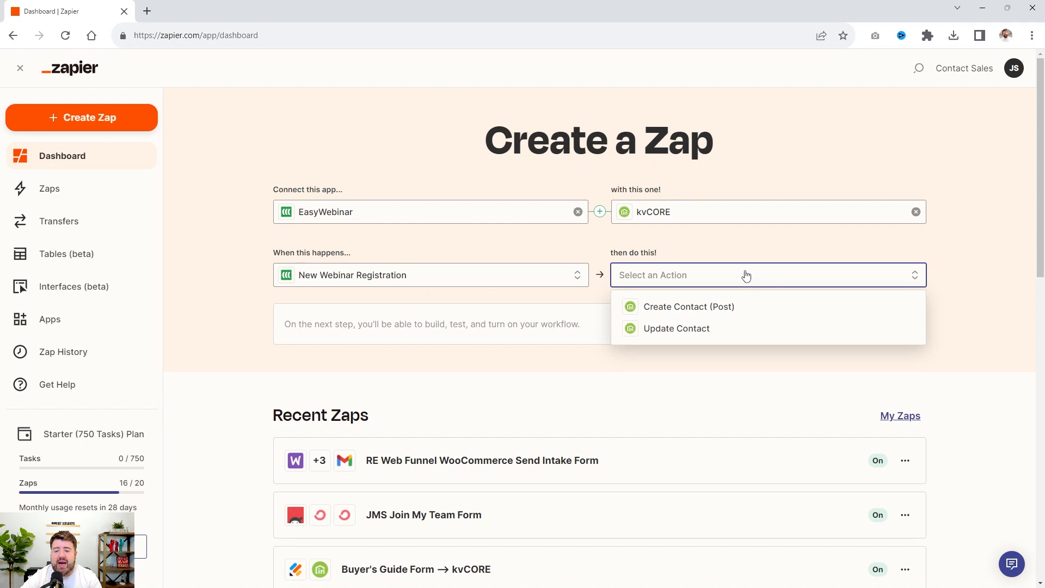
{"action": "left_click", "coordinate": [720, 308]}
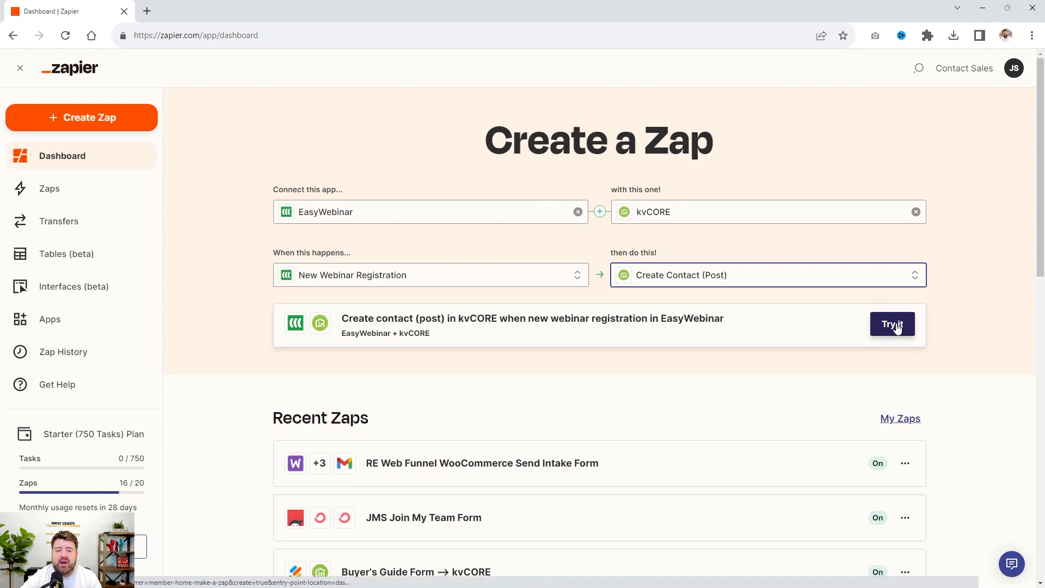
{"action": "left_click", "coordinate": [424, 276]}
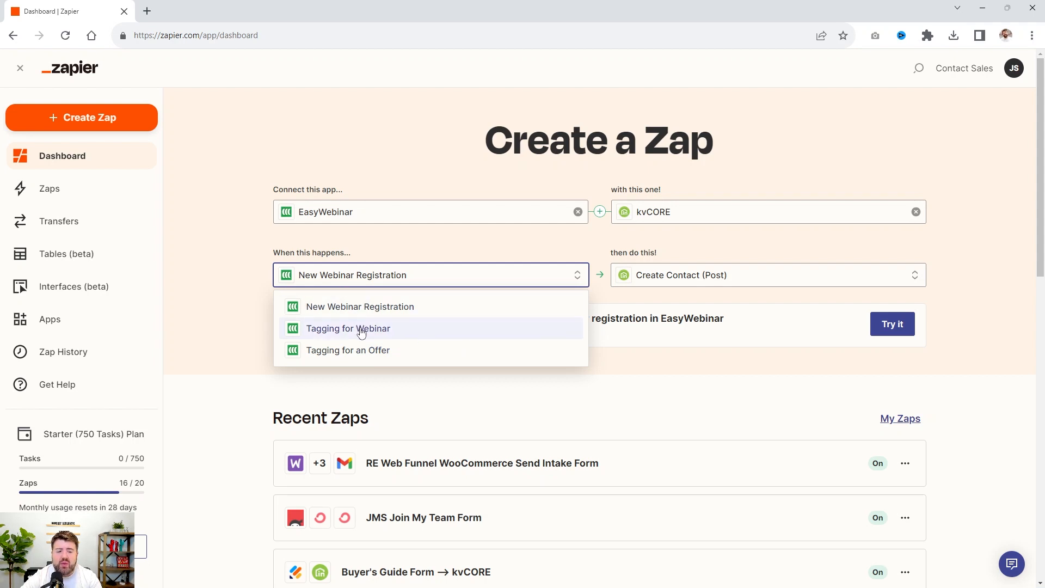
{"action": "left_click", "coordinate": [937, 246]}
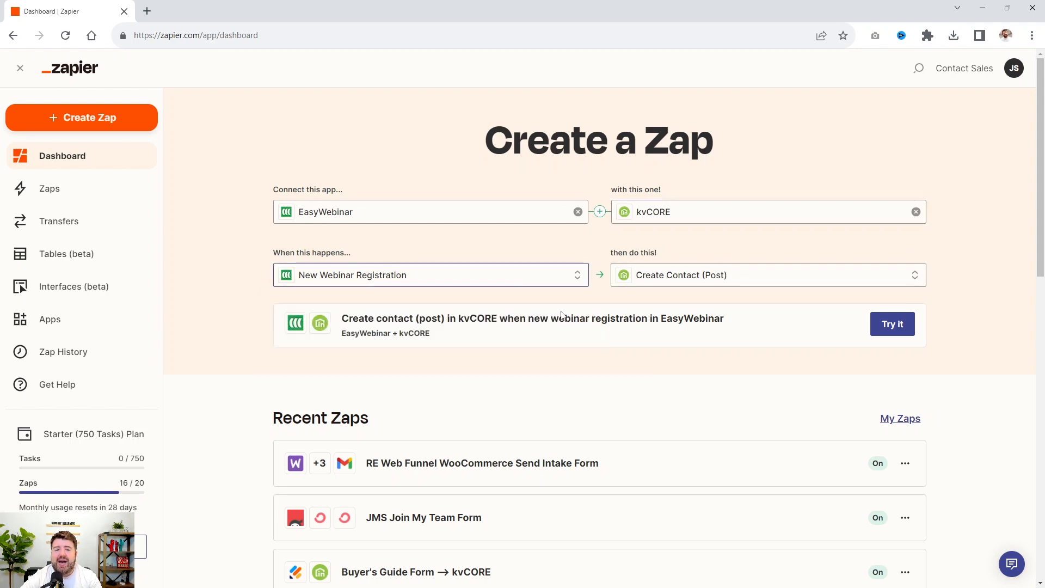
{"action": "left_click", "coordinate": [888, 327]}
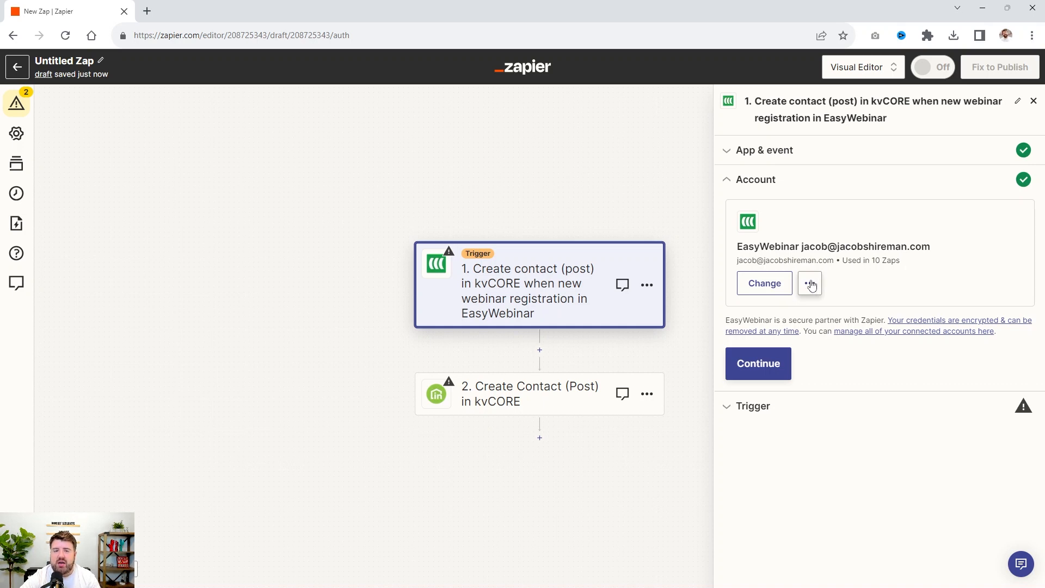
Accept the connected EasyWebinar account and set the trigger's webinar to Buying a Home with a VA Loan ( Automated )
{"action": "left_click", "coordinate": [758, 363]}
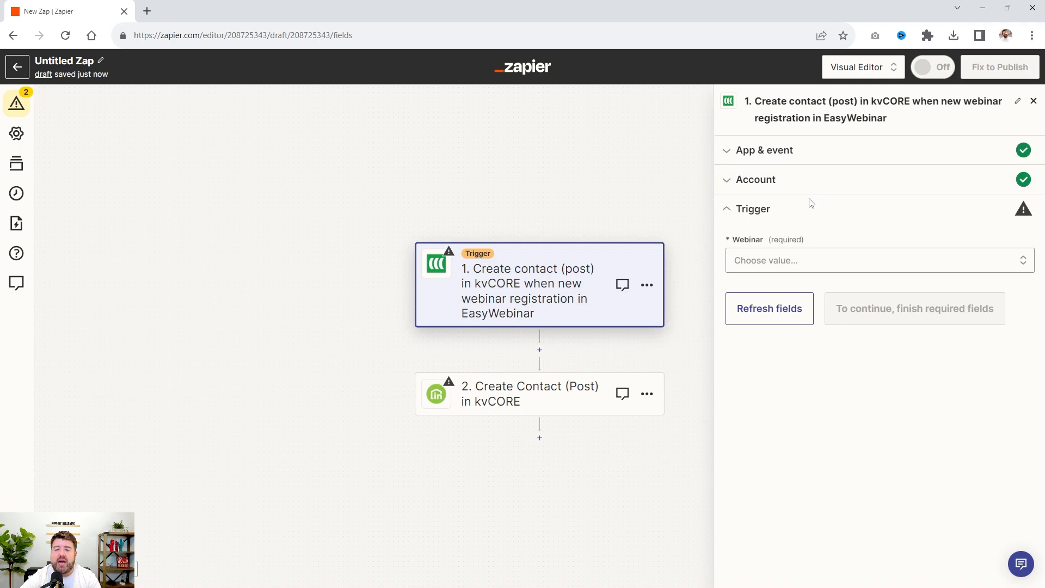
{"action": "left_click", "coordinate": [830, 262]}
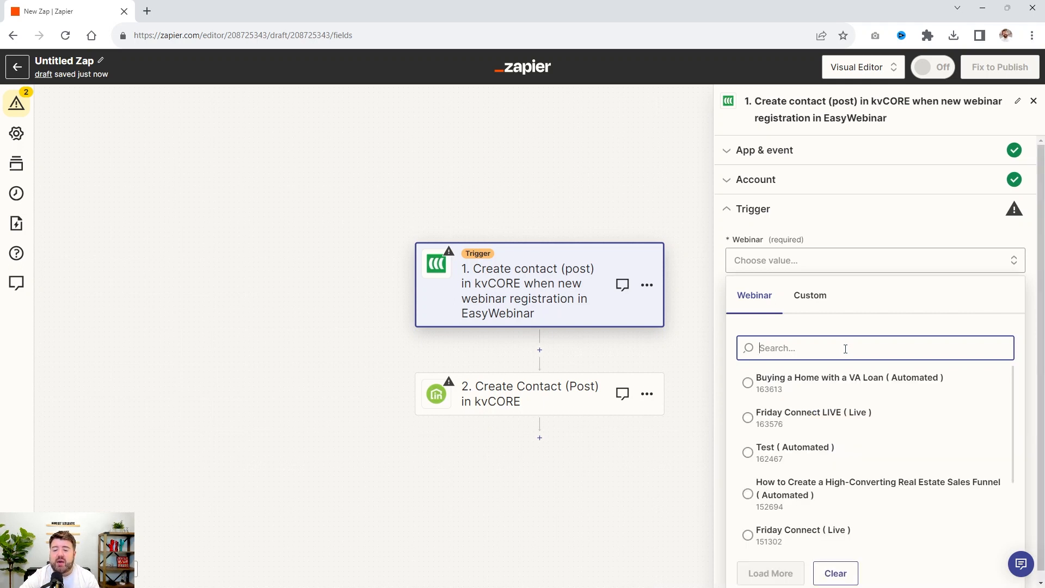
{"action": "left_click", "coordinate": [762, 384]}
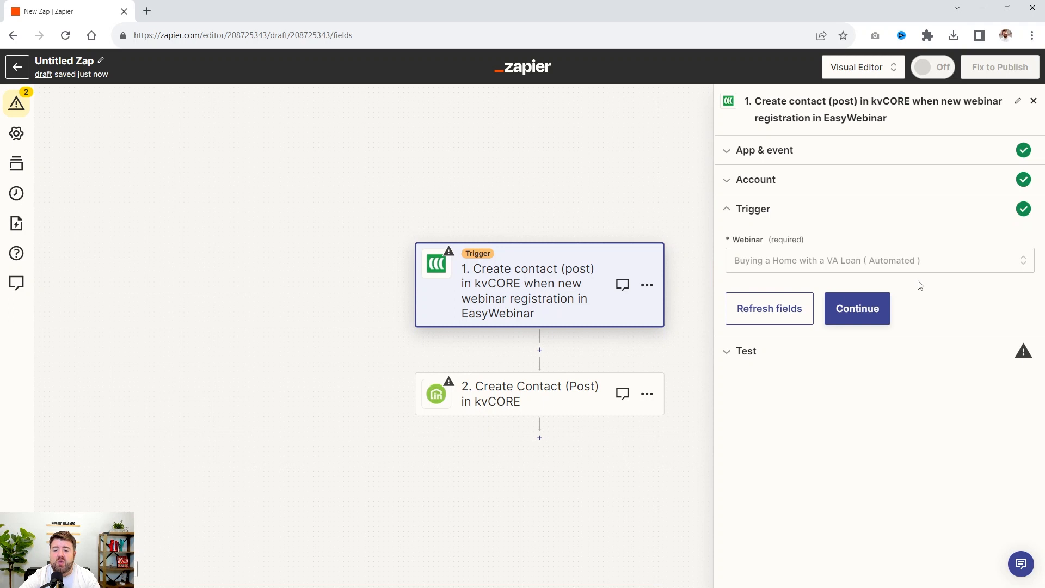
{"action": "left_click", "coordinate": [859, 309]}
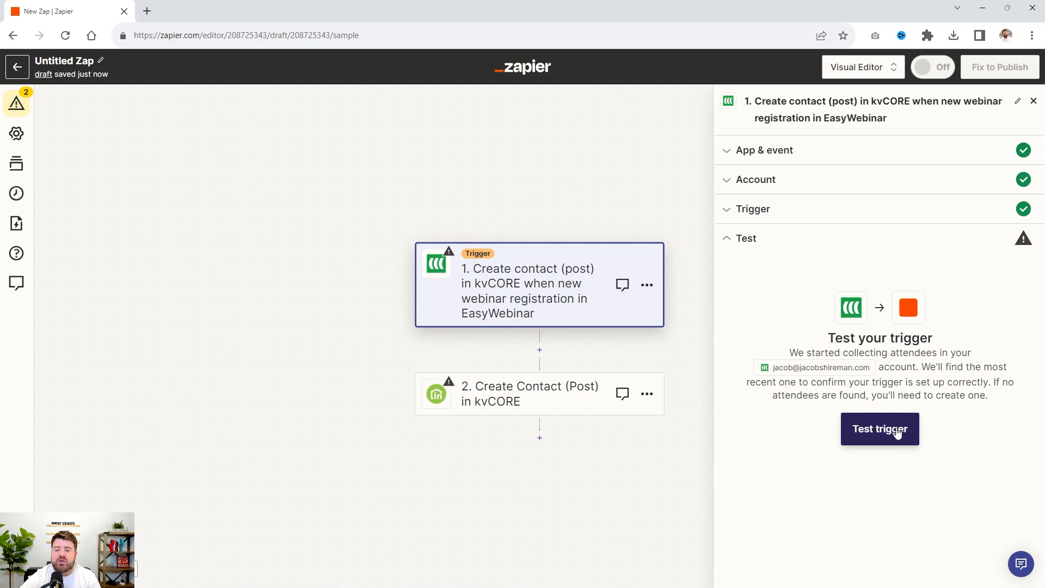
Test the EasyWebinar trigger, review the sample record's fields, and continue with the Attendee A record
{"action": "left_click", "coordinate": [898, 437]}
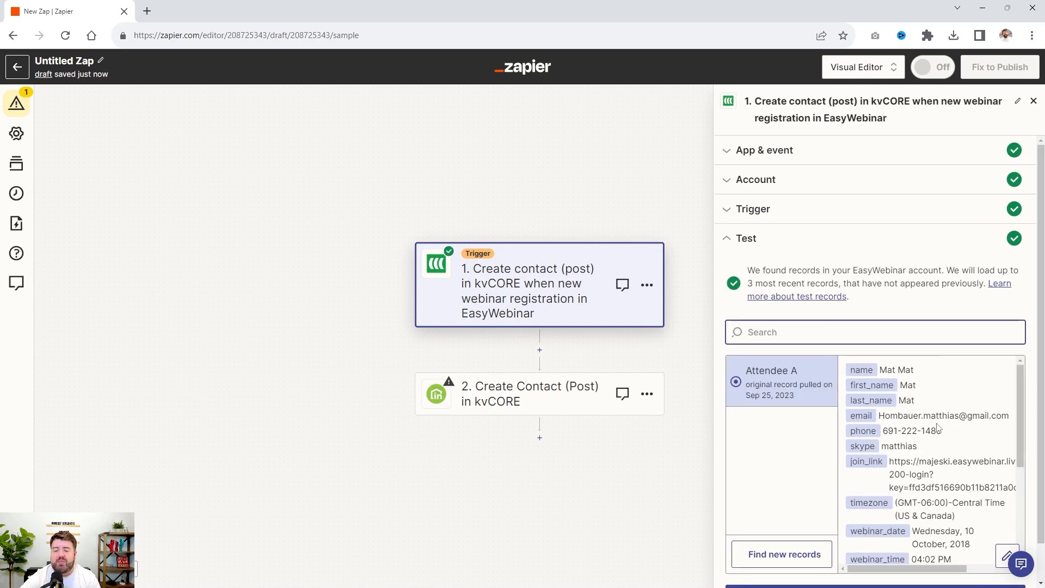
{"action": "scroll", "coordinate": [937, 411], "scroll_direction": "down", "scroll_amount": 3}
{"action": "scroll", "coordinate": [936, 414], "scroll_direction": "up", "scroll_amount": 3}
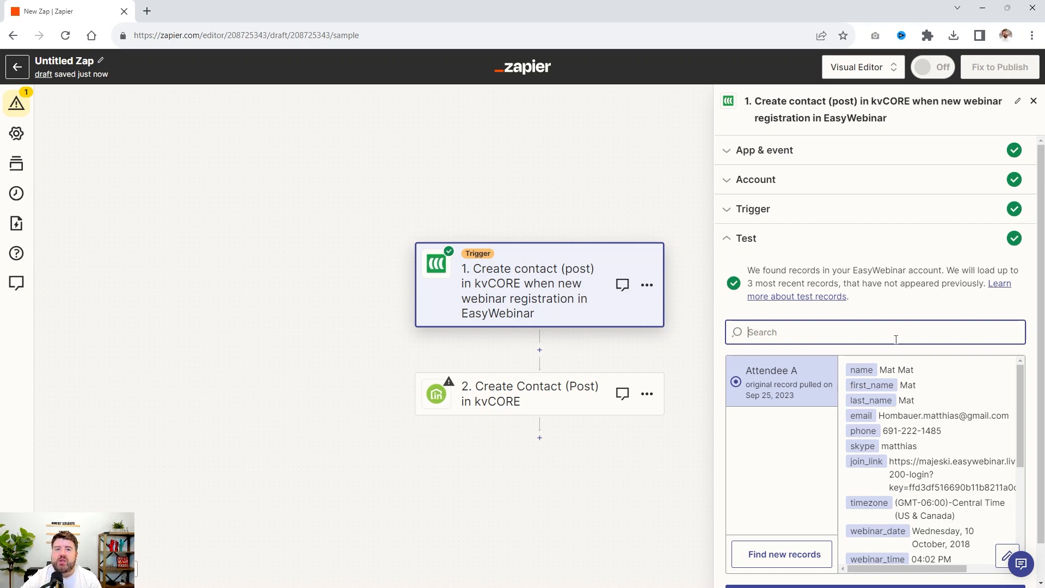
{"action": "scroll", "coordinate": [911, 498], "scroll_direction": "down", "scroll_amount": 3}
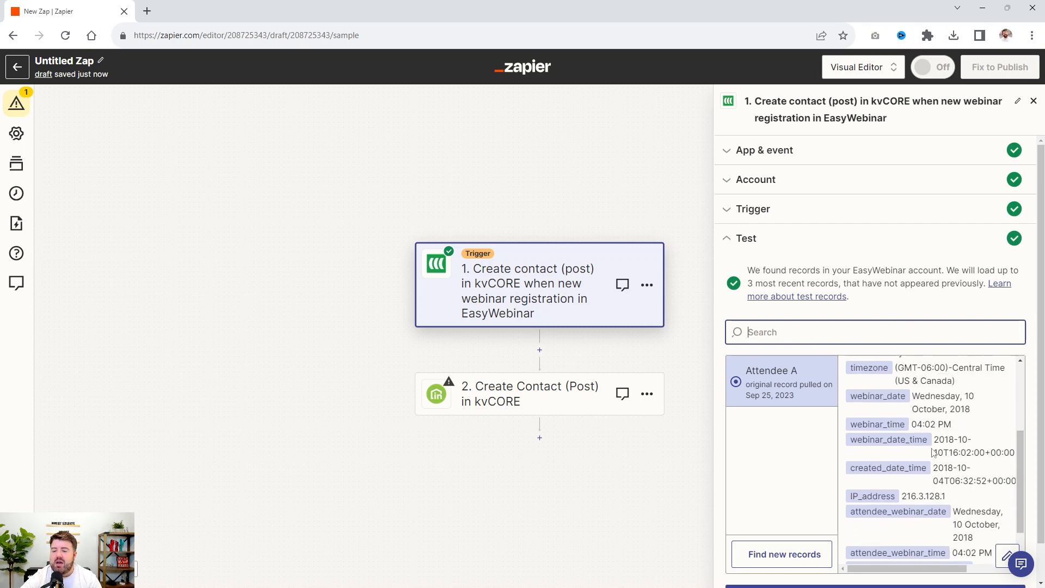
{"action": "scroll", "coordinate": [985, 428], "scroll_direction": "down", "scroll_amount": 4}
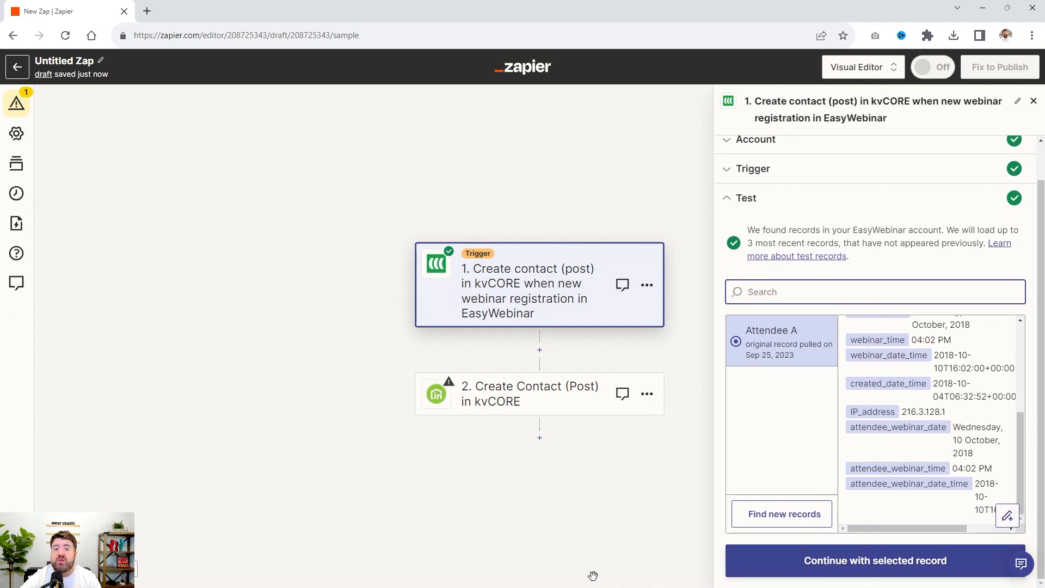
{"action": "left_click", "coordinate": [807, 569]}
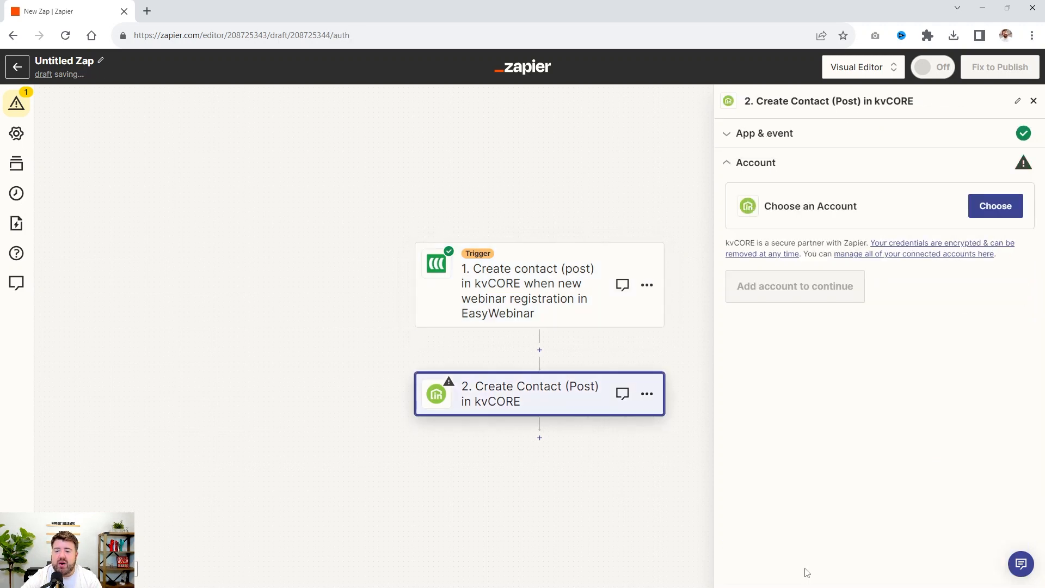
Choose the kvCORE account for the Create Contact (Post) action and continue to its field setup
{"action": "left_click", "coordinate": [992, 205]}
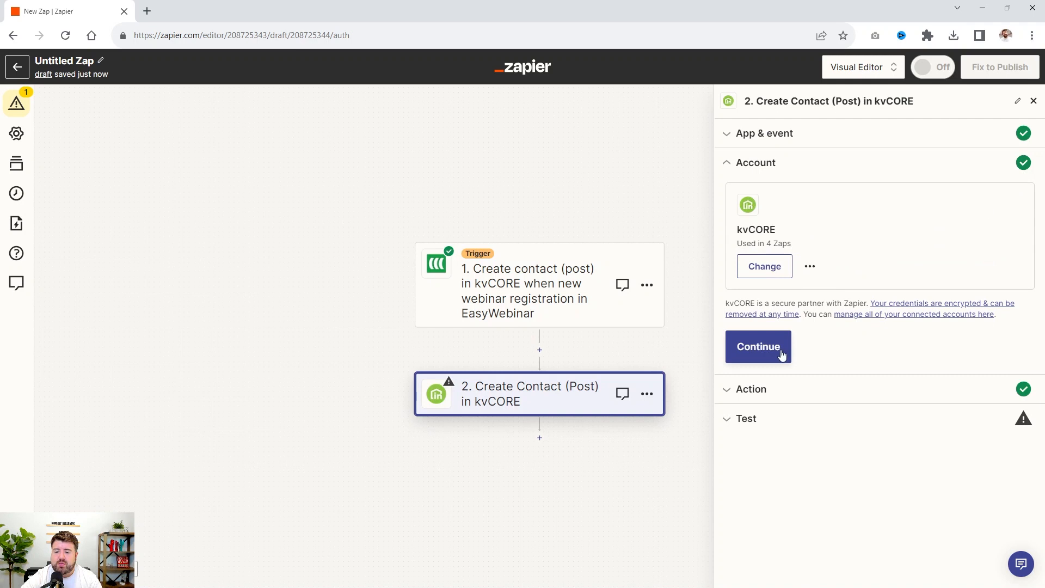
{"action": "left_click", "coordinate": [773, 347]}
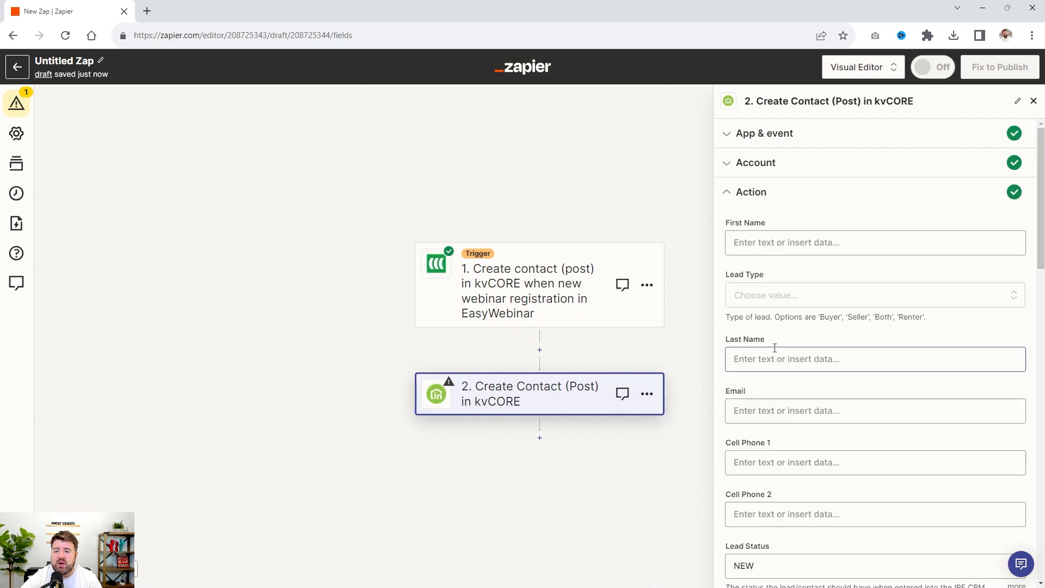
{"action": "left_click", "coordinate": [783, 166]}
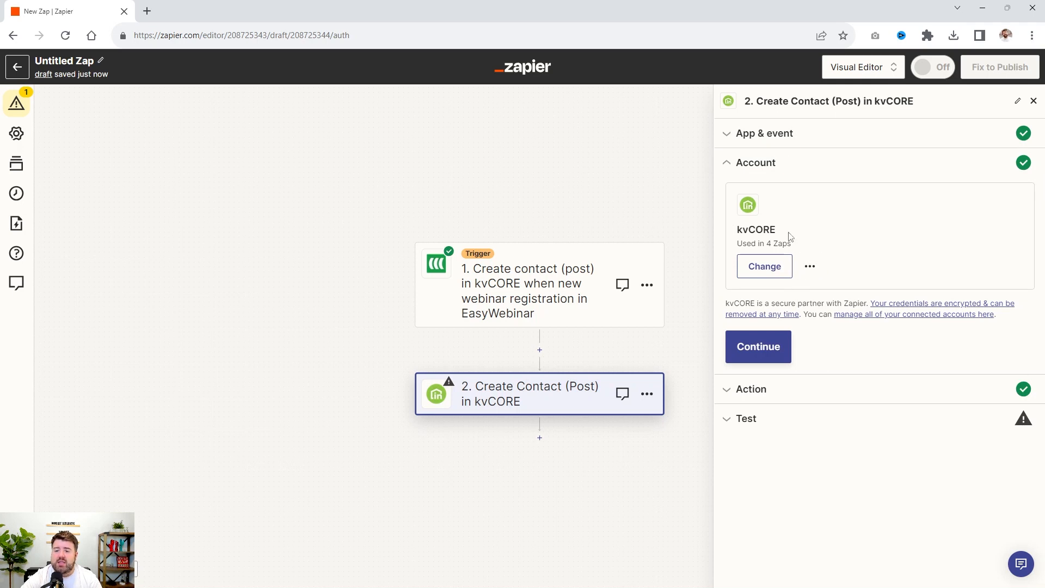
{"action": "left_click", "coordinate": [763, 357]}
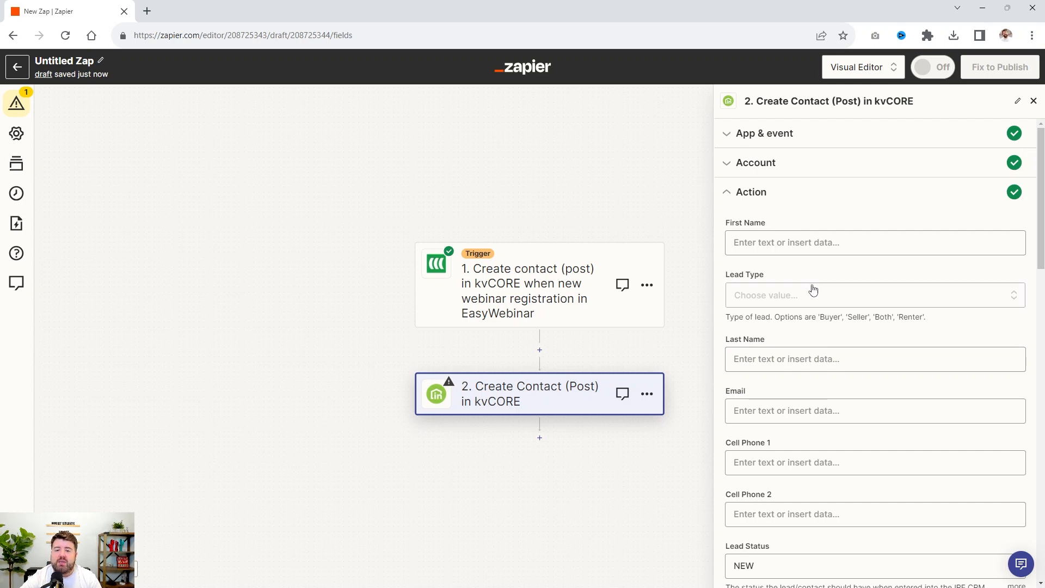
Map the kvCORE contact's First Name field to the First Name value from the EasyWebinar trigger
{"action": "left_click", "coordinate": [741, 242]}
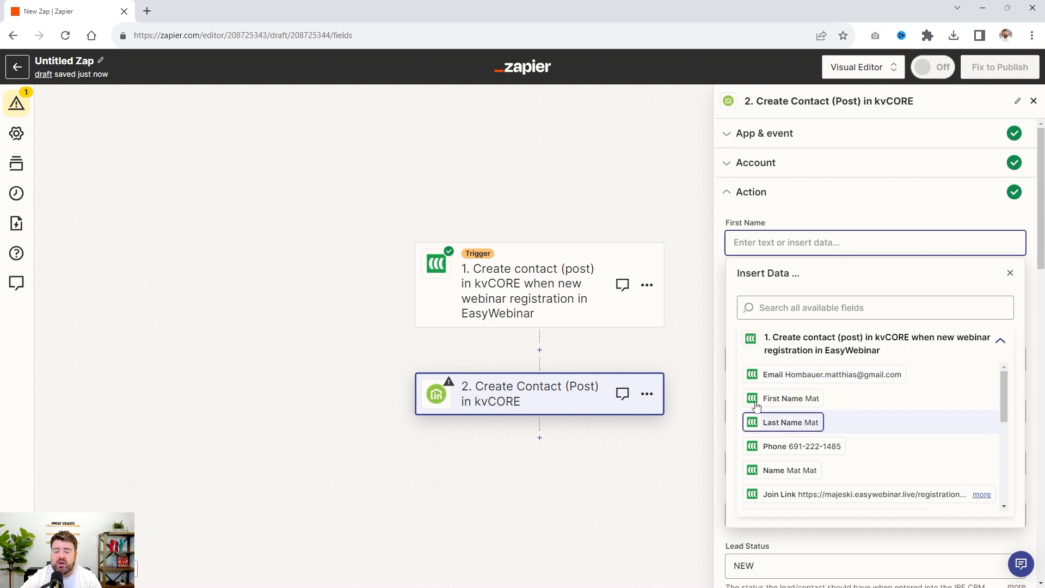
{"action": "scroll", "coordinate": [753, 422], "scroll_direction": "down", "scroll_amount": 5}
{"action": "scroll", "coordinate": [757, 405], "scroll_direction": "up", "scroll_amount": 5}
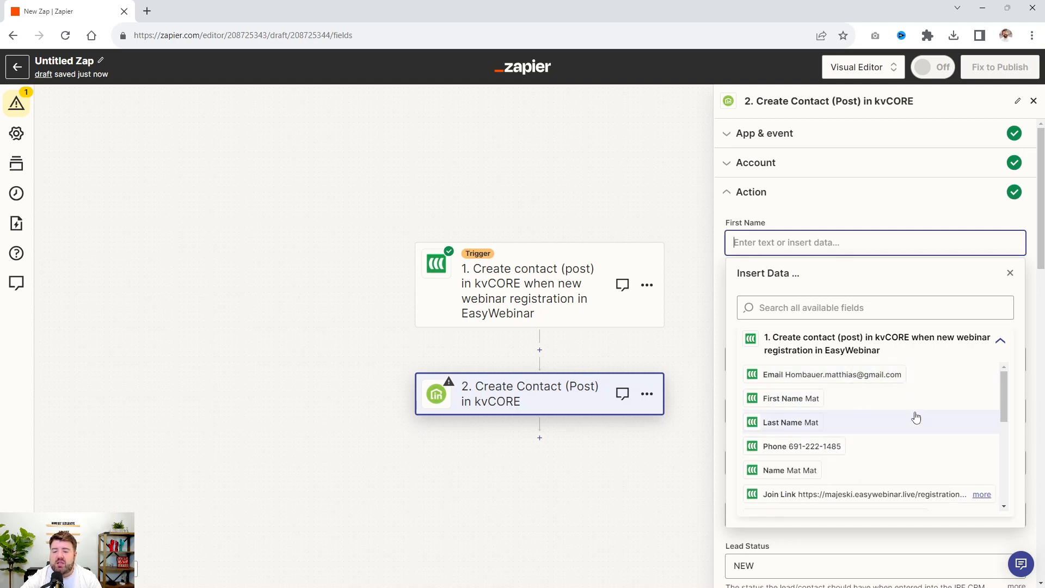
{"action": "left_click", "coordinate": [784, 403]}
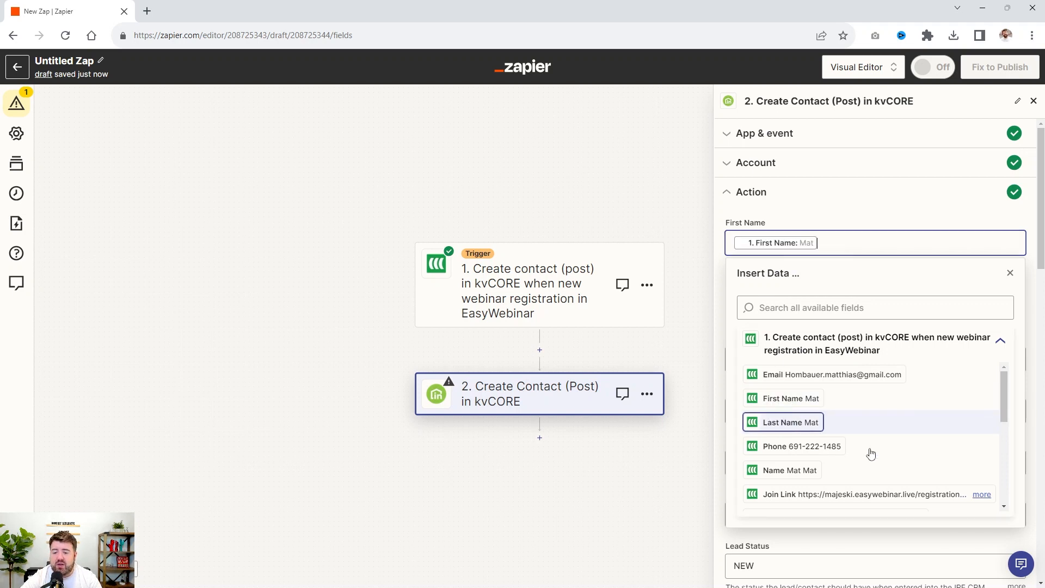
{"action": "left_click", "coordinate": [874, 216]}
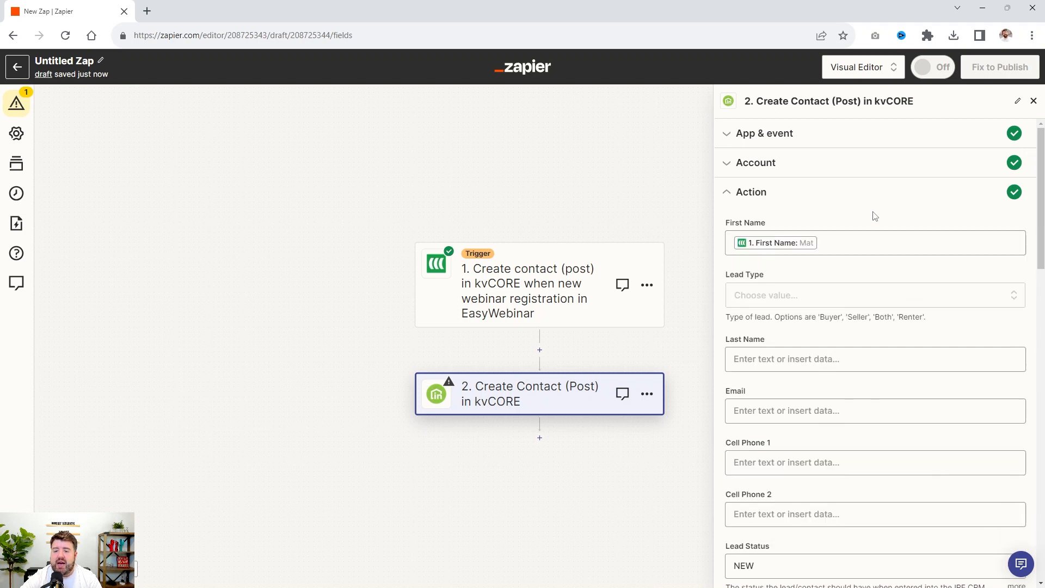
Set the contact's Lead Type to Buyer and map its Last Name field to the trigger's Last Name value
{"action": "left_click", "coordinate": [790, 297]}
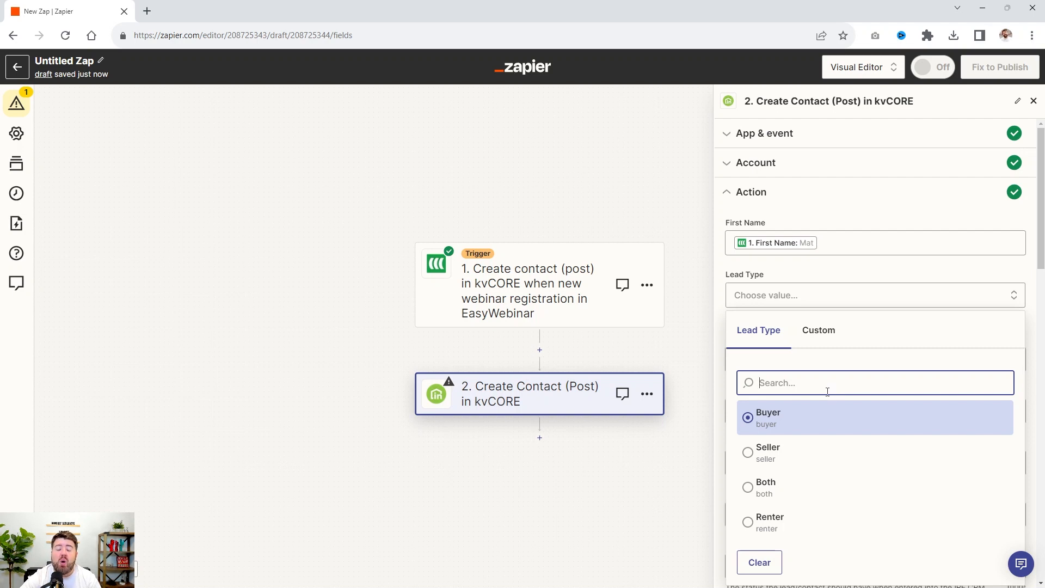
{"action": "left_click", "coordinate": [776, 424]}
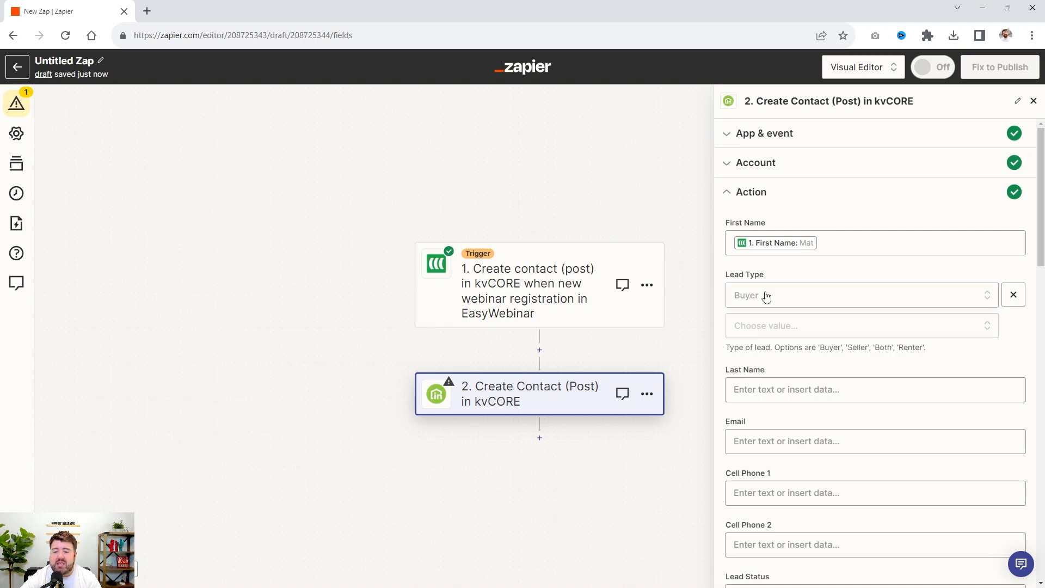
{"action": "scroll", "coordinate": [765, 296], "scroll_direction": "down", "scroll_amount": 2}
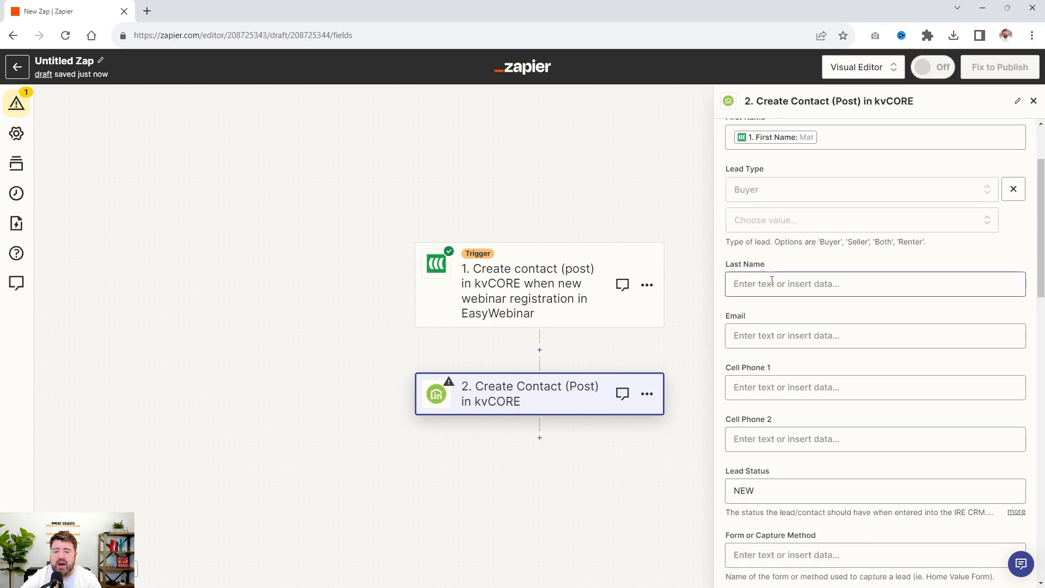
{"action": "left_click", "coordinate": [772, 284]}
{"action": "left_click", "coordinate": [813, 463]}
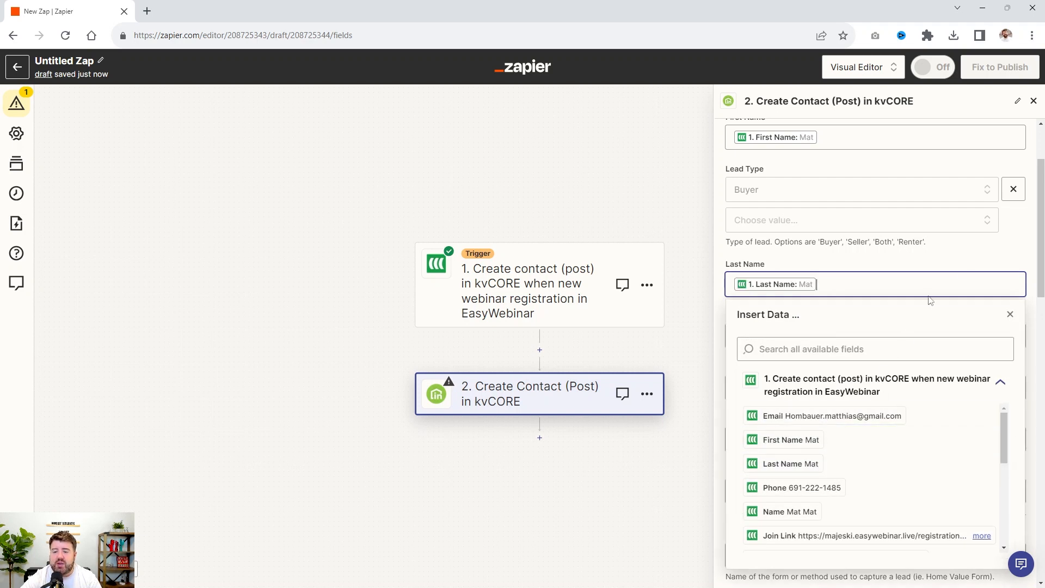
{"action": "left_click", "coordinate": [988, 254]}
Map the kvCORE contact's Email and Cell Phone 1 fields to the trigger's Email and Phone values
{"action": "left_click", "coordinate": [811, 336]}
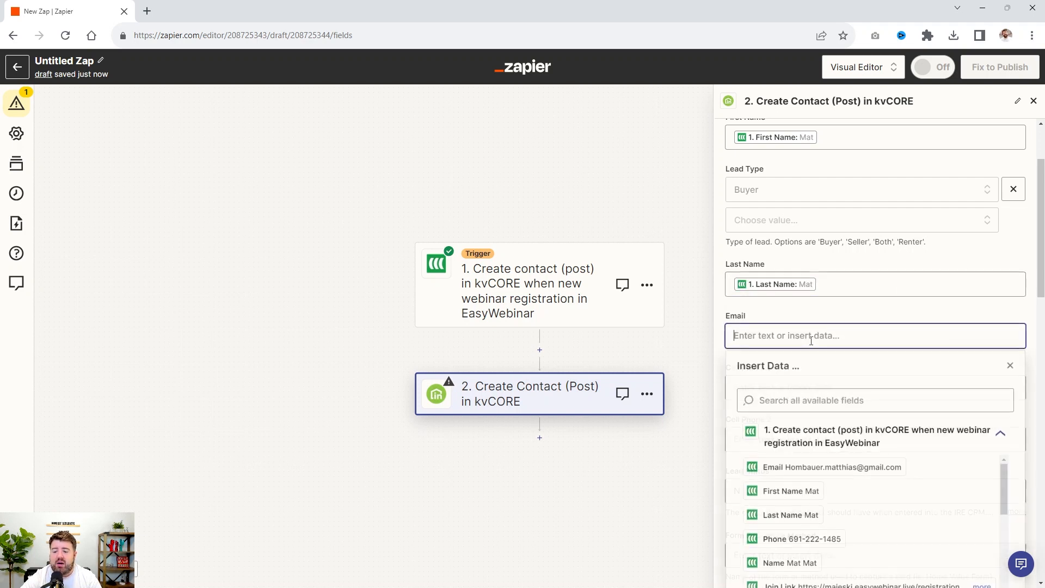
{"action": "left_click", "coordinate": [836, 467]}
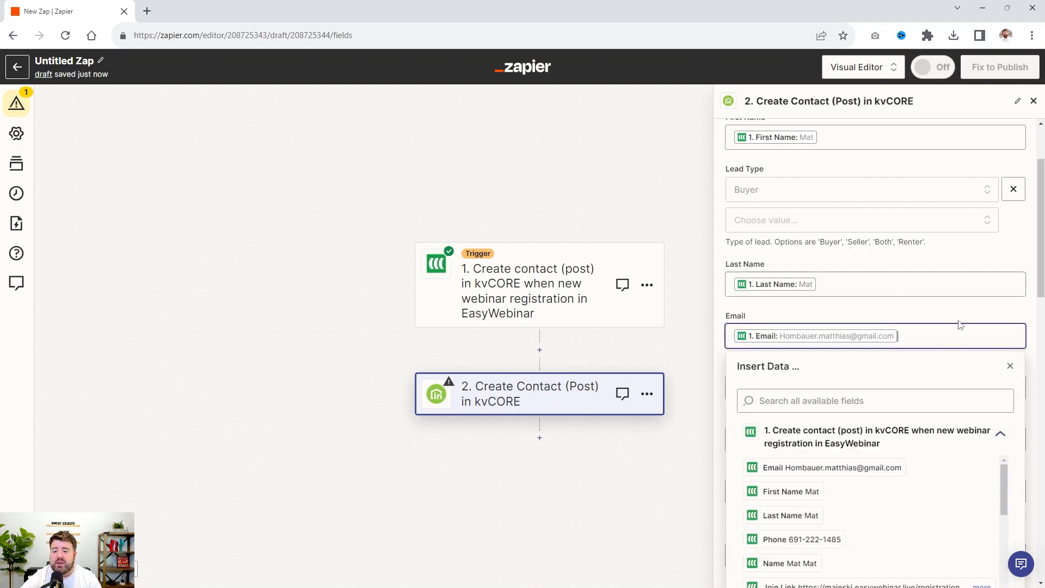
{"action": "left_click", "coordinate": [990, 261]}
{"action": "scroll", "coordinate": [839, 375], "scroll_direction": "down", "scroll_amount": 3}
{"action": "left_click", "coordinate": [771, 241]}
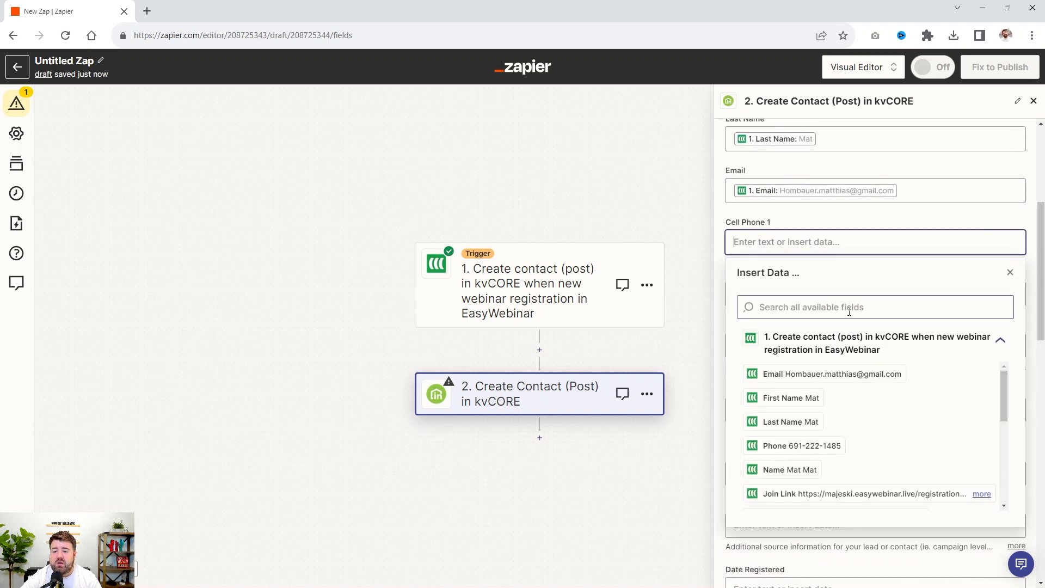
{"action": "left_click", "coordinate": [800, 445]}
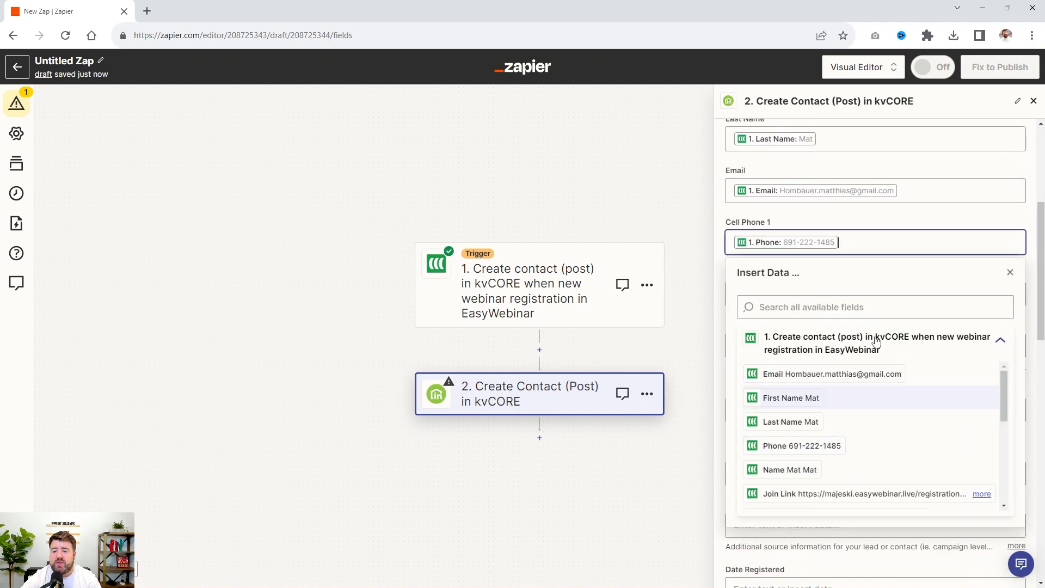
{"action": "left_click", "coordinate": [938, 216]}
Set the contact's Form or Capture Method to "VA Loan Webinar"
{"action": "scroll", "coordinate": [919, 279], "scroll_direction": "down", "scroll_amount": 2}
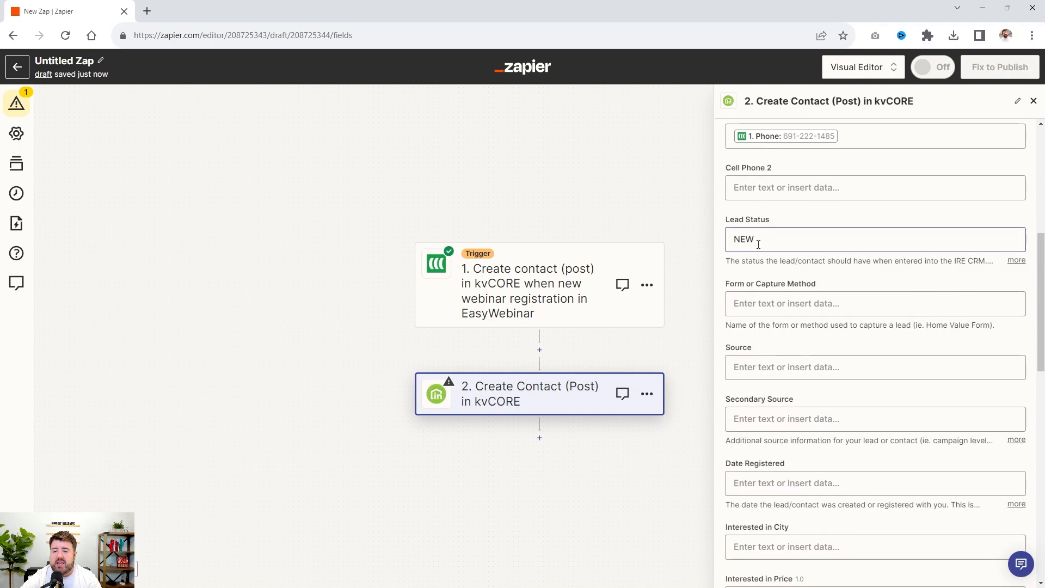
{"action": "left_click", "coordinate": [797, 300]}
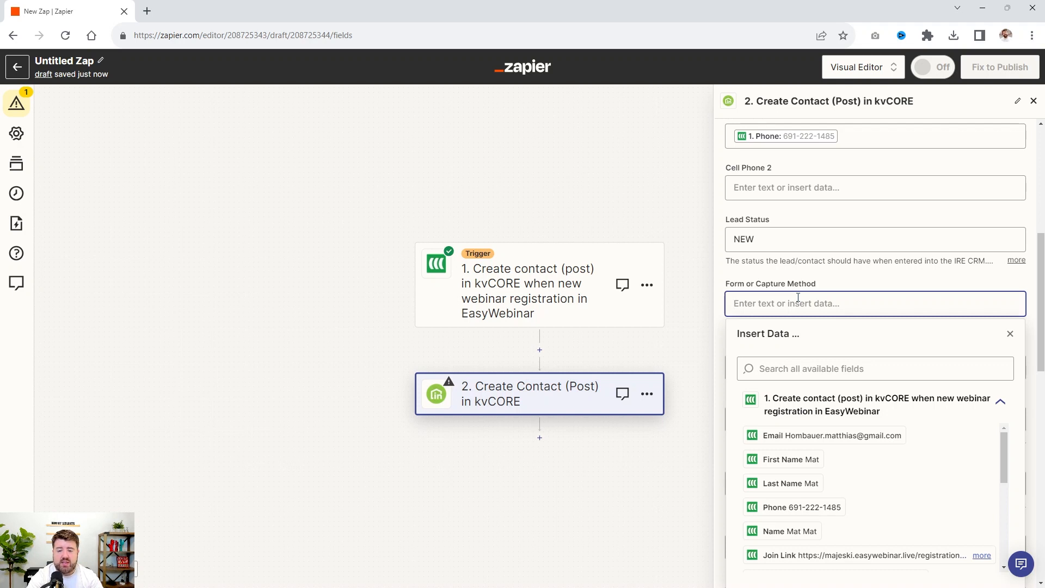
{"action": "type", "text": "Va"}
{"action": "key", "text": "BackSpace"}
{"action": "type", "text": "A"}
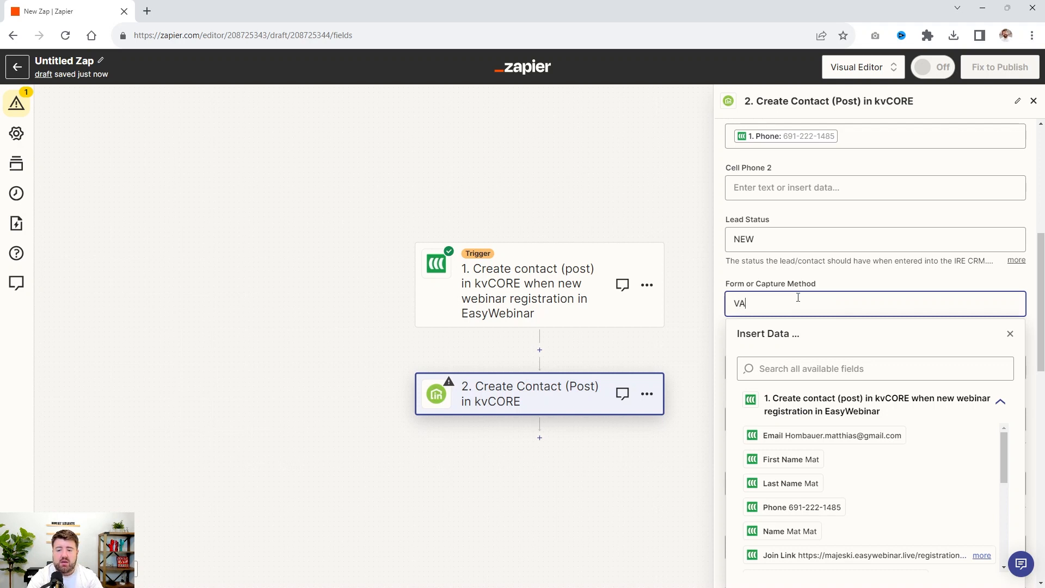
{"action": "type", "text": " Loan Webinar"}
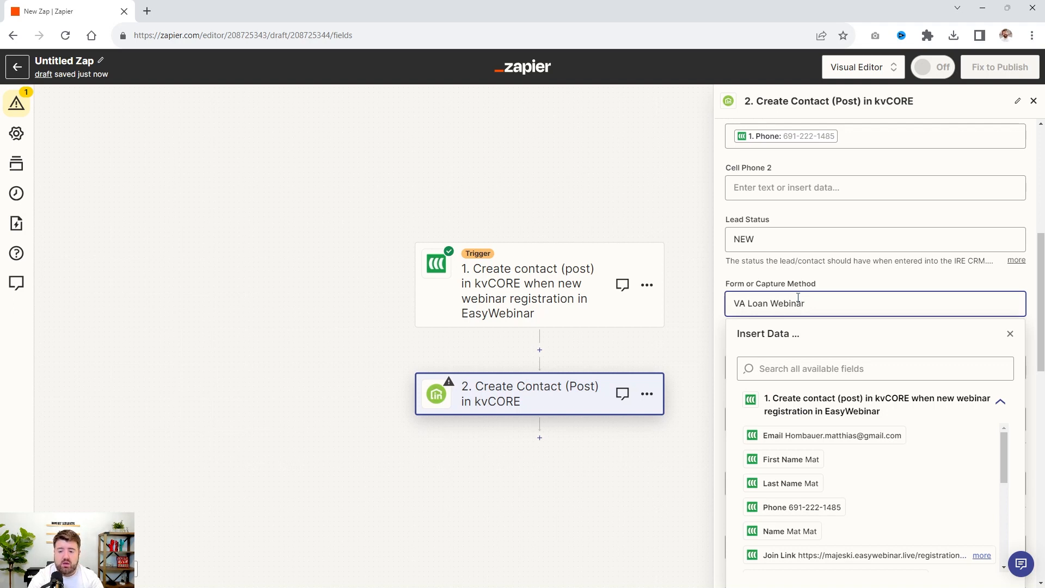
{"action": "type", "text": " - Easy"}
{"action": "key", "text": "BackSpace"}
{"action": "type", "text": "Webinar"}
{"action": "left_click", "coordinate": [936, 281]}
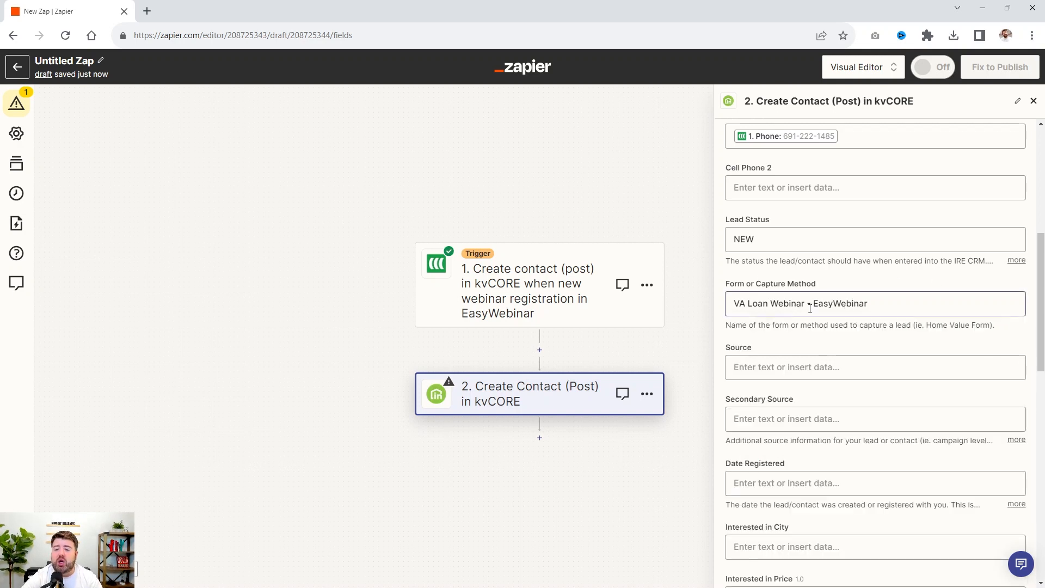
{"action": "left_click_drag", "start_coordinate": [875, 300], "coordinate": [807, 322]}
{"action": "key", "text": "BackSpace"}
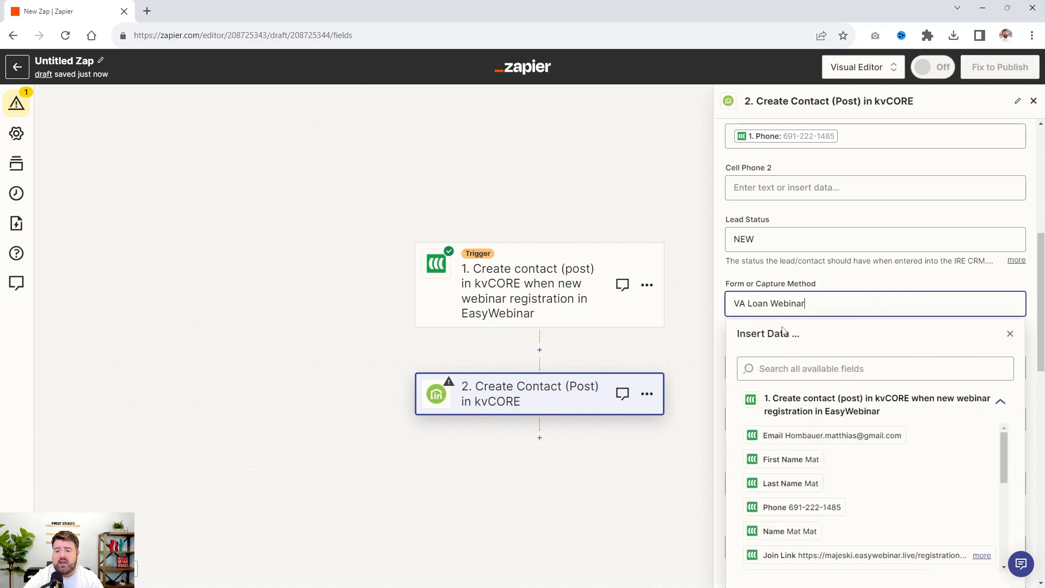
Set the contact's Source to "EasyWebinar"
{"action": "left_click", "coordinate": [847, 287]}
{"action": "left_click", "coordinate": [753, 368]}
{"action": "type", "text": "EasyWebinar"}
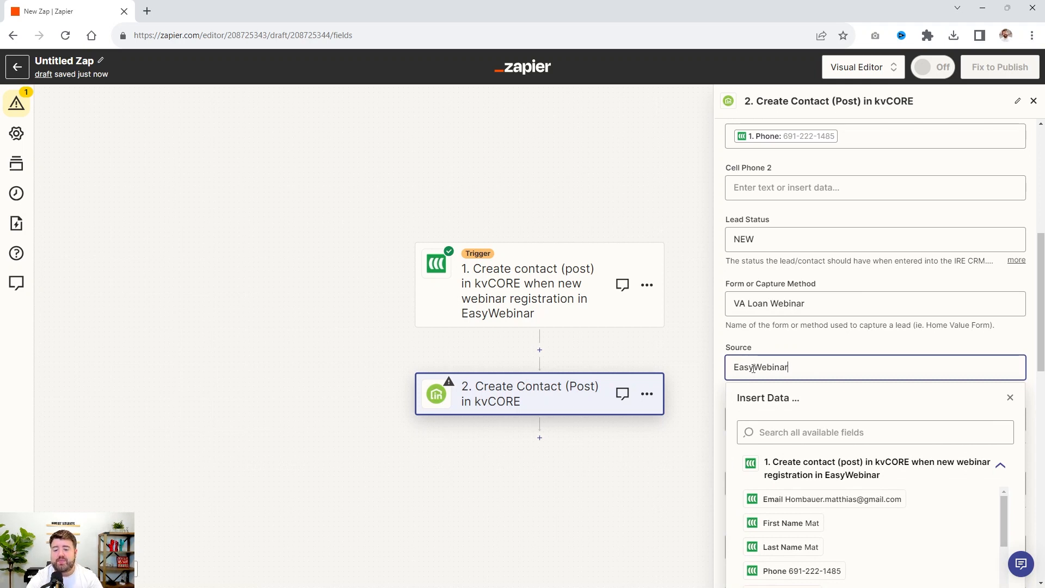
{"action": "left_click", "coordinate": [804, 351]}
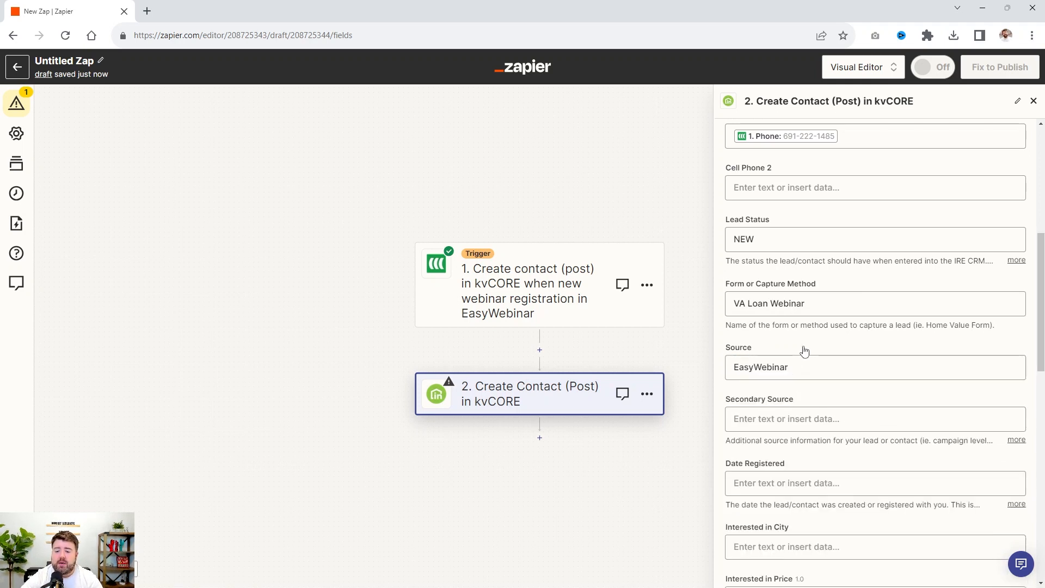
Map the contact's Date Registered field to the Created Date Time value from the EasyWebinar trigger
{"action": "scroll", "coordinate": [811, 348], "scroll_direction": "down", "scroll_amount": 3}
{"action": "left_click", "coordinate": [798, 344]}
{"action": "scroll", "coordinate": [799, 347], "scroll_direction": "down", "scroll_amount": 3}
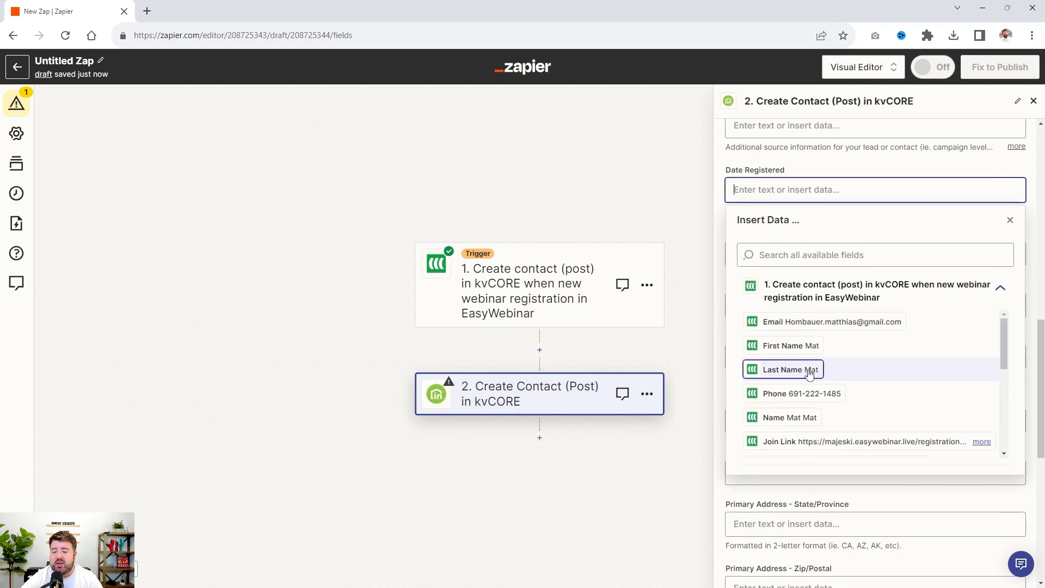
{"action": "left_click_drag", "start_coordinate": [1004, 325], "coordinate": [1000, 378]}
{"action": "left_click", "coordinate": [808, 395]}
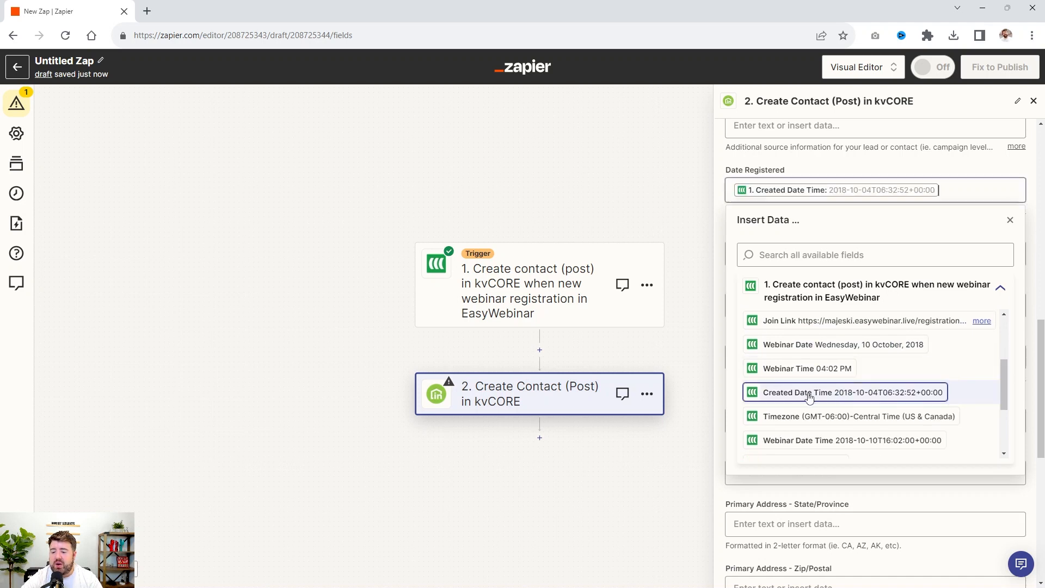
{"action": "left_click", "coordinate": [974, 166]}
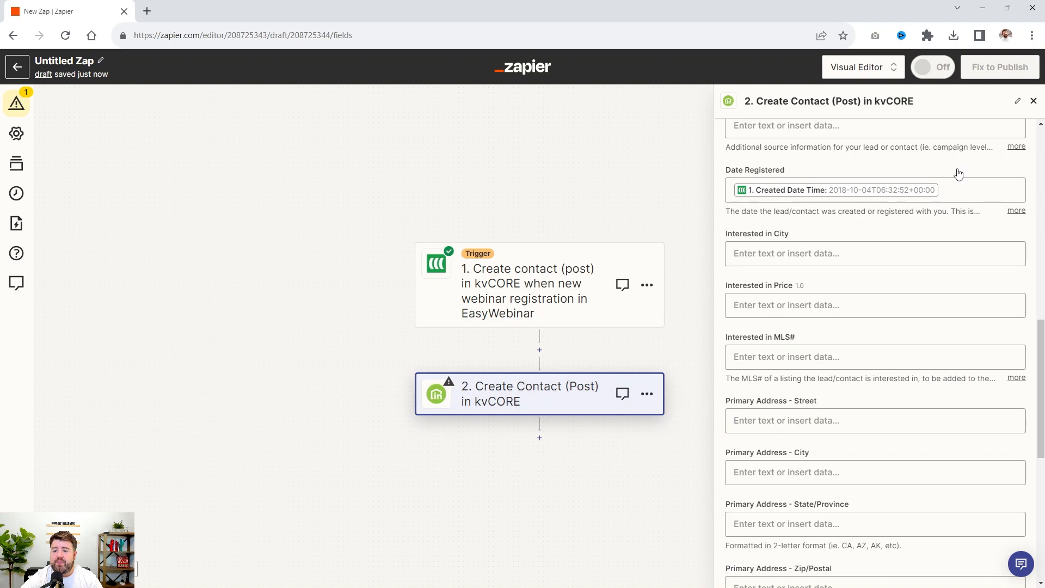
{"action": "scroll", "coordinate": [926, 261], "scroll_direction": "down", "scroll_amount": 1}
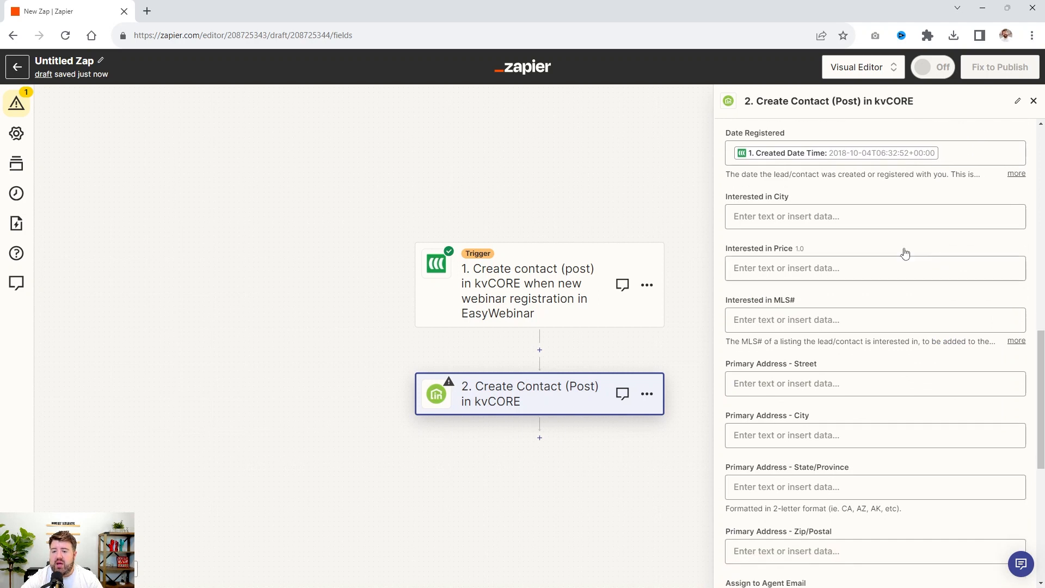
{"action": "left_click", "coordinate": [826, 213]}
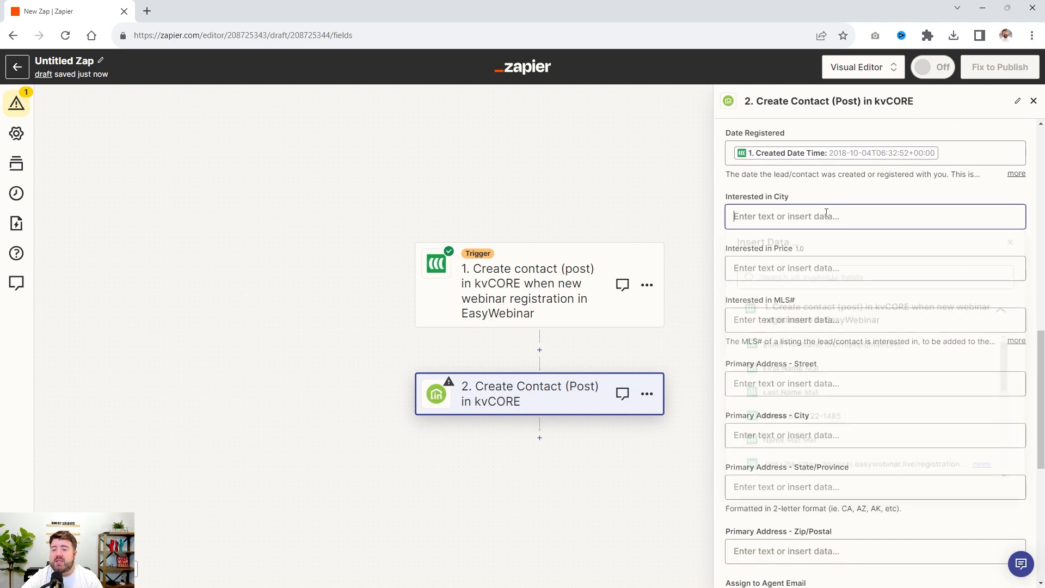
{"action": "left_click", "coordinate": [829, 205]}
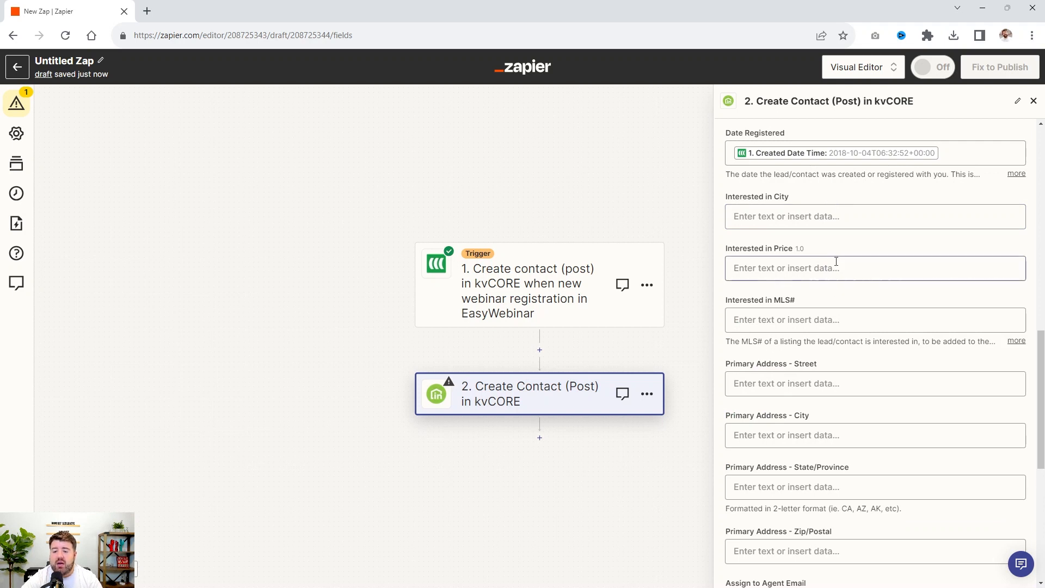
Enter "Registered for our Buying a Home with a VA Loan webinar" in the contact's Note field
{"action": "scroll", "coordinate": [835, 271], "scroll_direction": "down", "scroll_amount": 2}
{"action": "scroll", "coordinate": [836, 278], "scroll_direction": "down", "scroll_amount": 4}
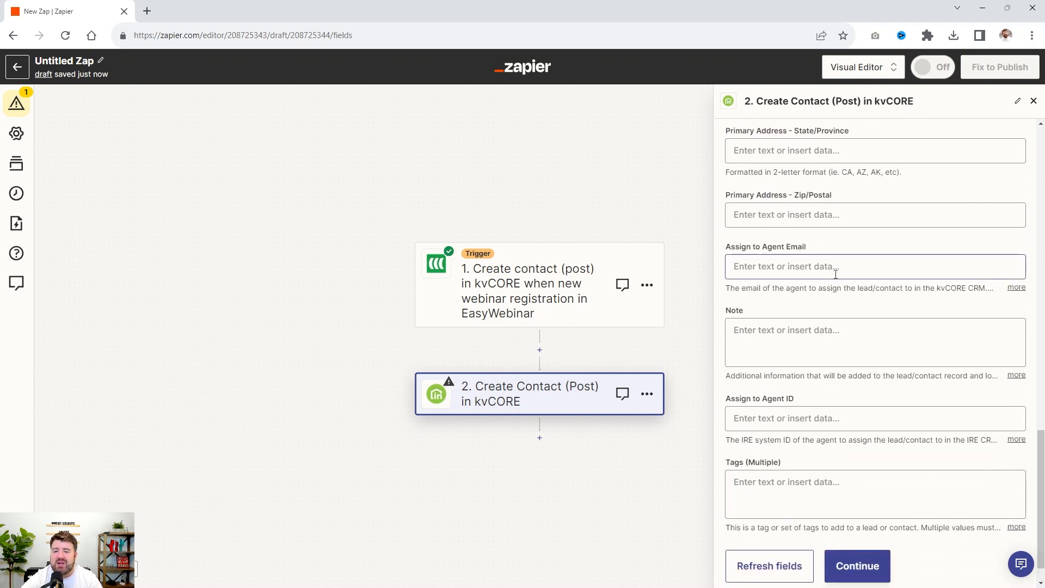
{"action": "scroll", "coordinate": [836, 274], "scroll_direction": "down", "scroll_amount": 1}
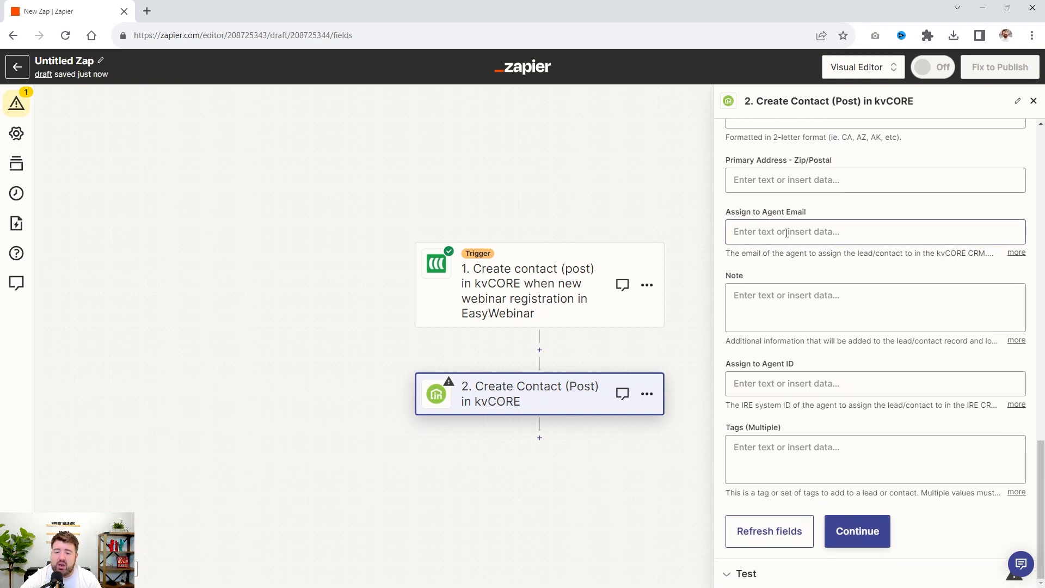
{"action": "left_click", "coordinate": [748, 303]}
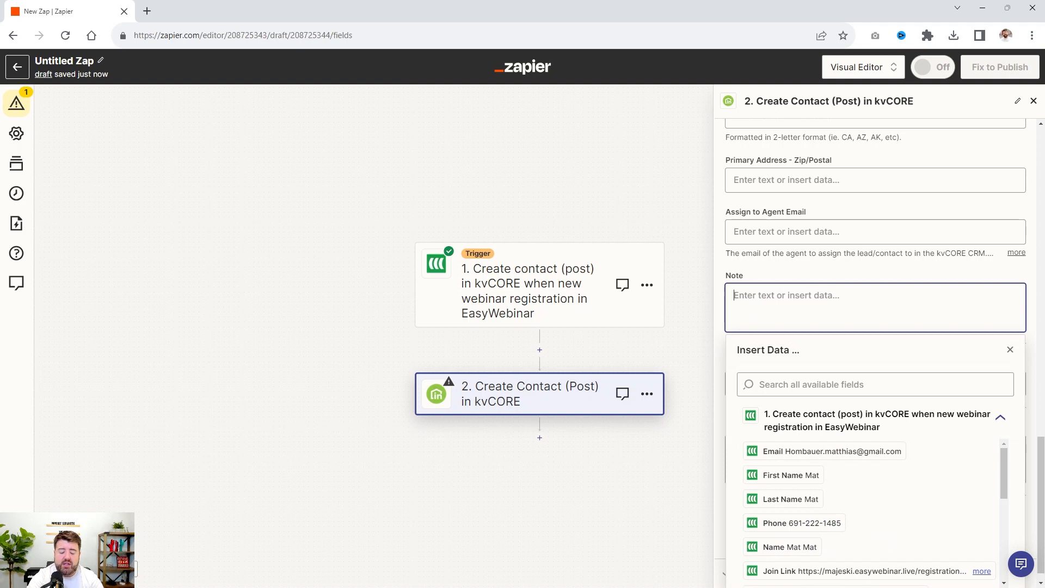
{"action": "type", "text": "Regist"}
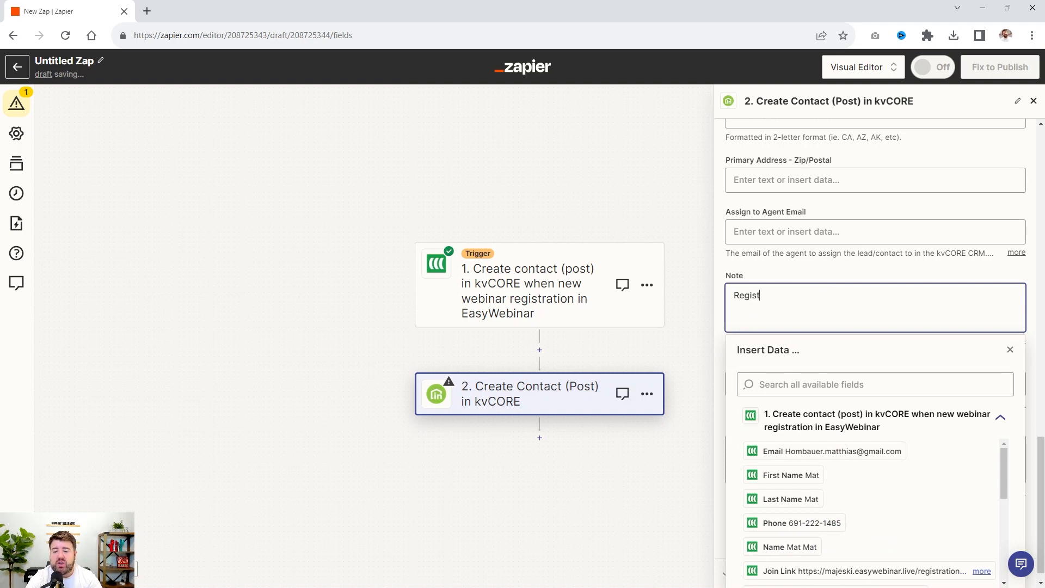
{"action": "type", "text": "ered for our Buyi"}
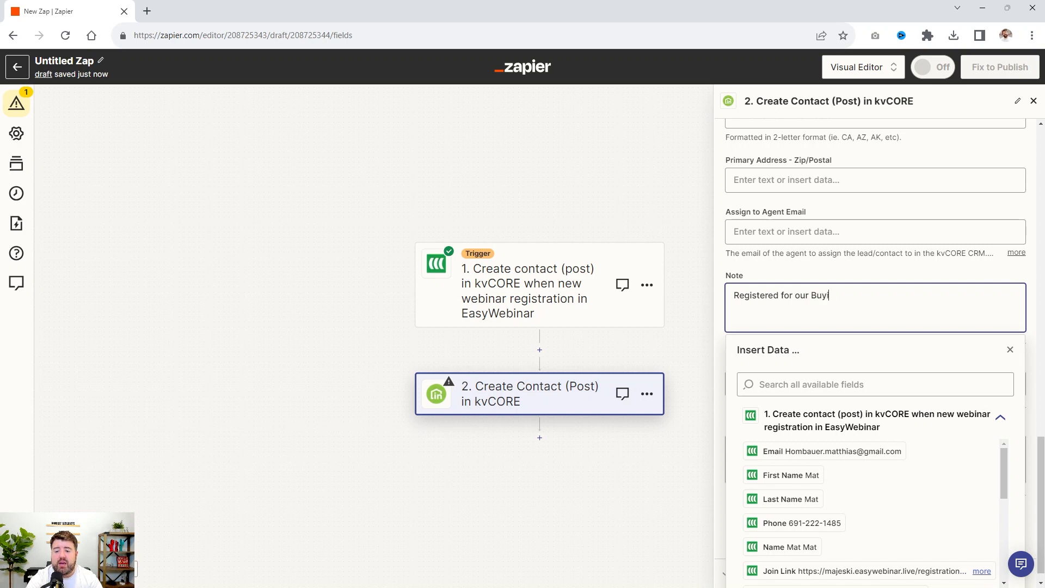
{"action": "type", "text": "ng a Home with "}
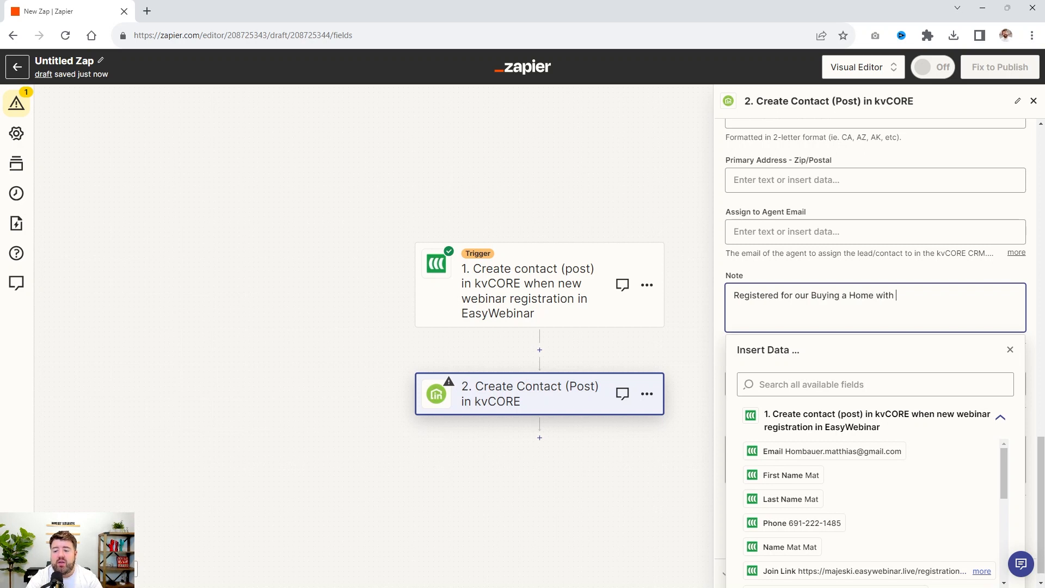
{"action": "type", "text": "a VA Loan"}
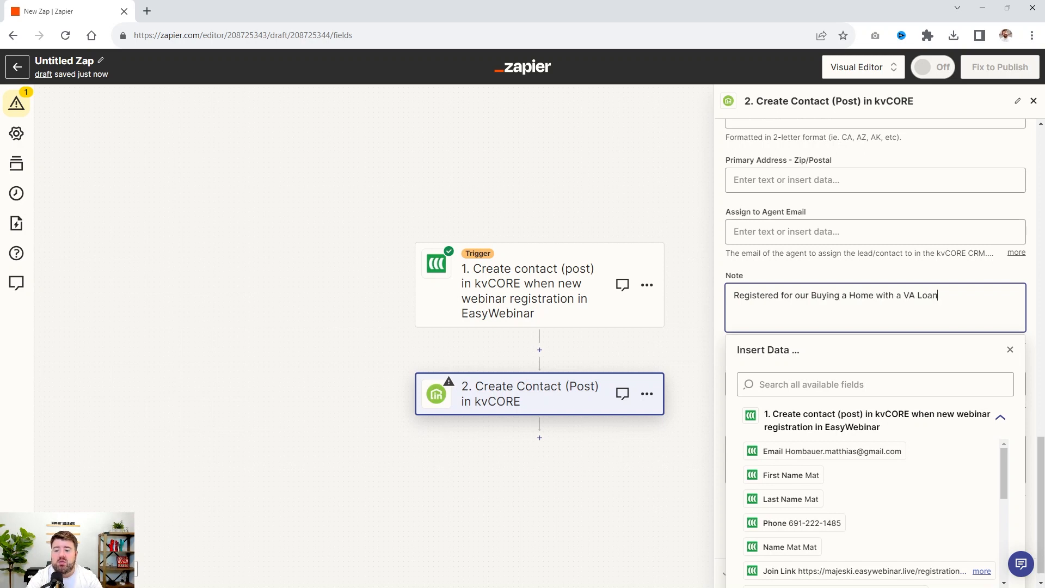
{"action": "type", "text": " webinar"}
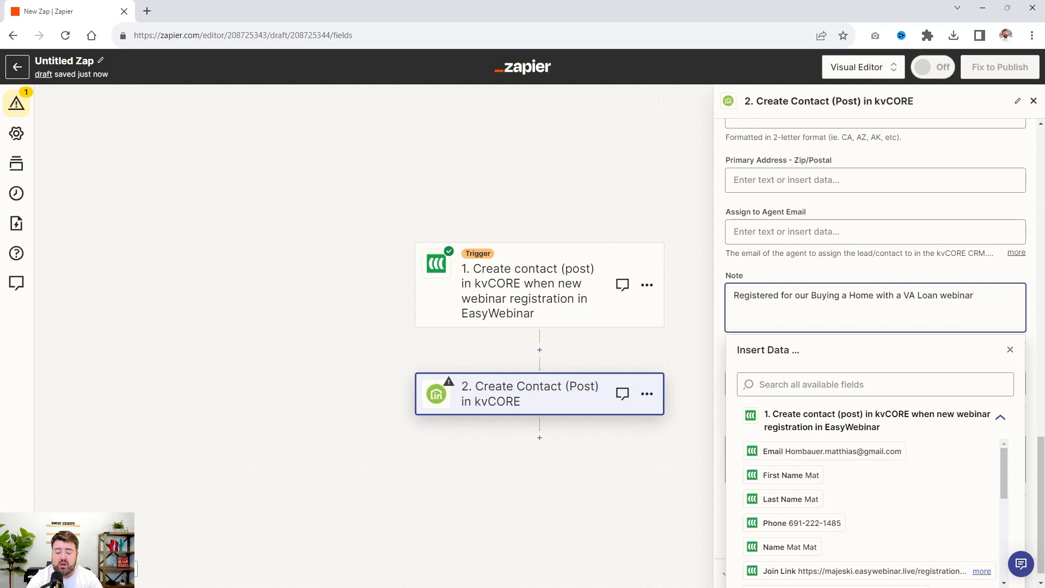
{"action": "type", "text": ". Atte"}
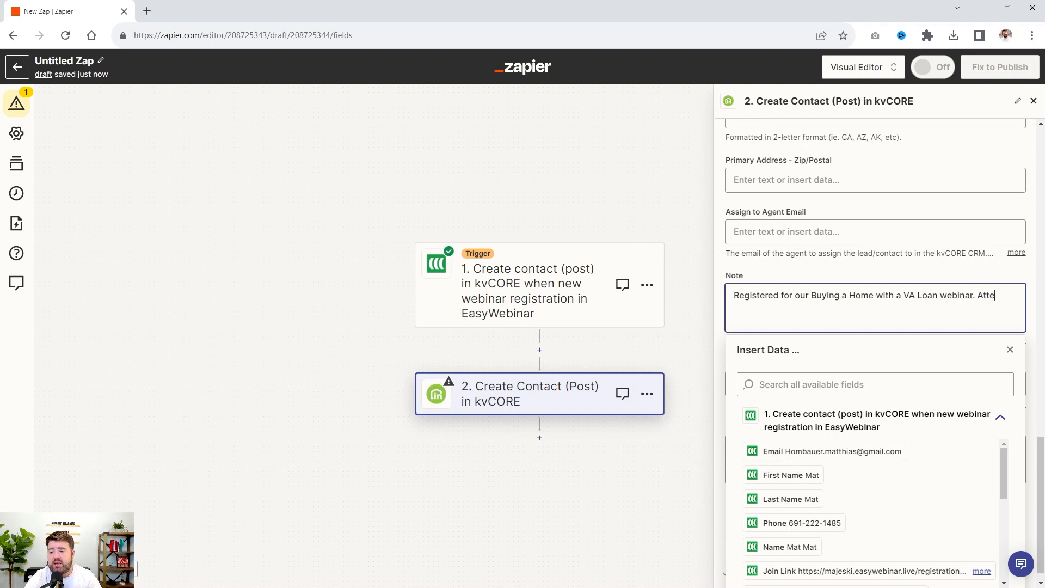
End the note's first sentence with a period and begin a second one reading "Registered for webinar on"
{"action": "key", "text": "BackSpace"}
{"action": "key", "text": "BackSpace"}
{"action": "key", "text": "BackSpace"}
{"action": "key", "text": "BackSpace"}
{"action": "type", "text": "Regios"}
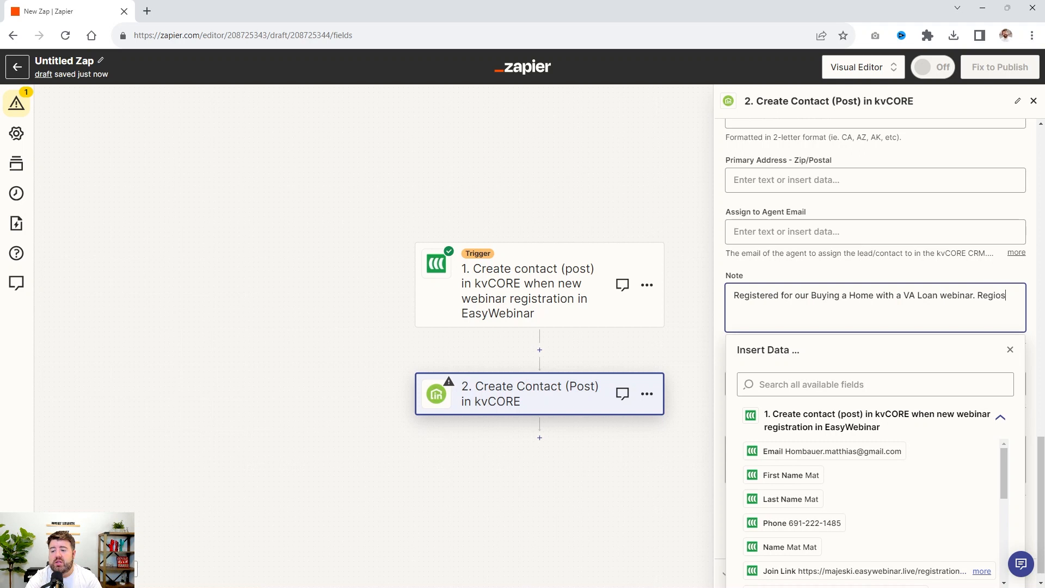
{"action": "type", "text": "tered of"}
{"action": "key", "text": "BackSpace"}
{"action": "key", "text": "BackSpace"}
{"action": "type", "text": "for date"}
{"action": "key", "text": "BackSpace"}
{"action": "key", "text": "BackSpace"}
{"action": "type", "text": "webiare dat"}
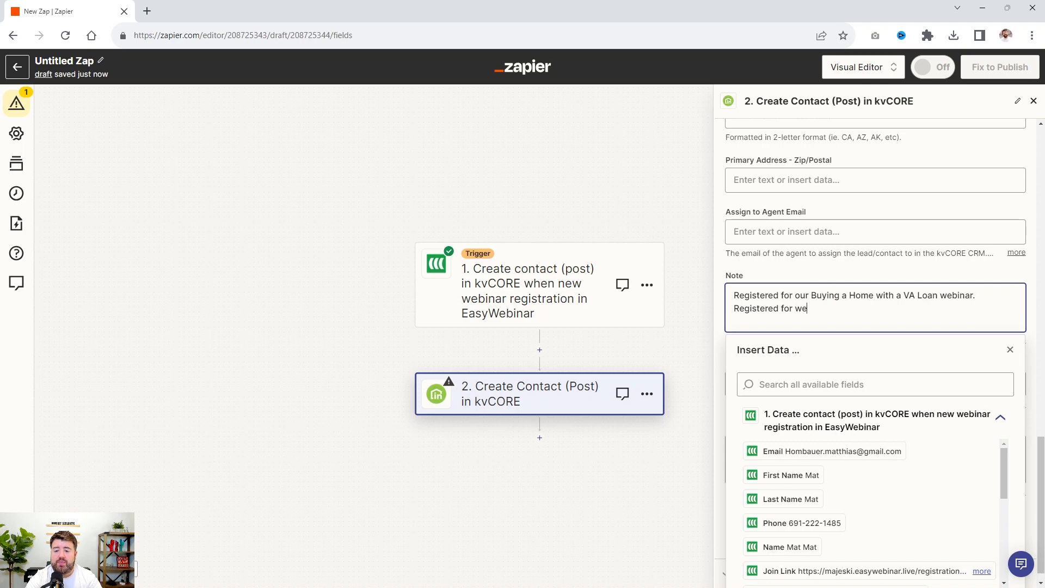
{"action": "key", "text": "BackSpace"}
{"action": "key", "text": "BackSpace"}
{"action": "key", "text": "BackSpace"}
{"action": "key", "text": "BackSpace"}
{"action": "key", "text": "BackSpace"}
{"action": "type", "text": "nar on"}
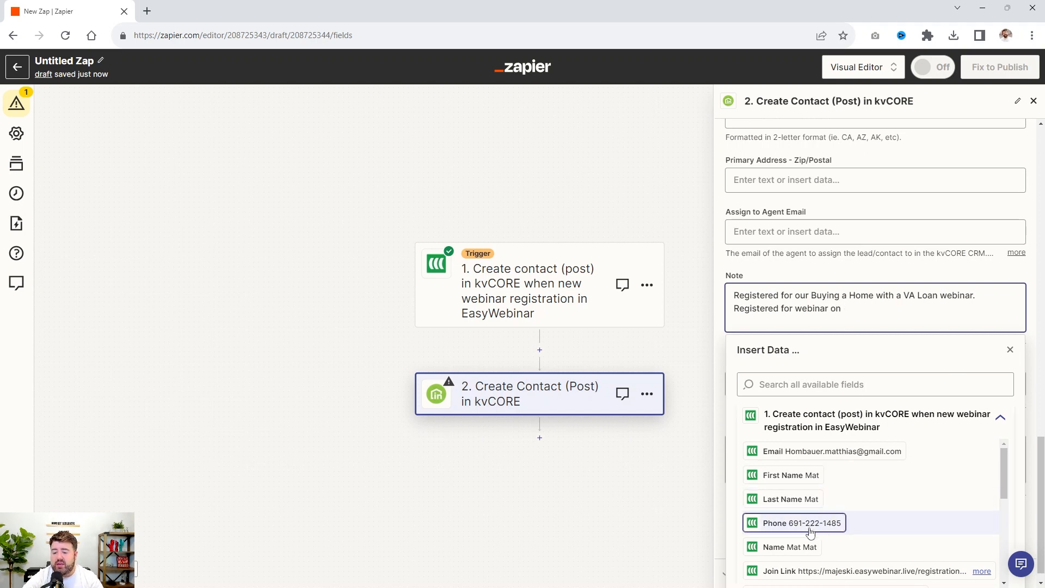
Complete the note's second sentence with the trigger's Webinar Date value followed by a period
{"action": "scroll", "coordinate": [831, 512], "scroll_direction": "down", "scroll_amount": 2}
{"action": "left_click", "coordinate": [831, 507]}
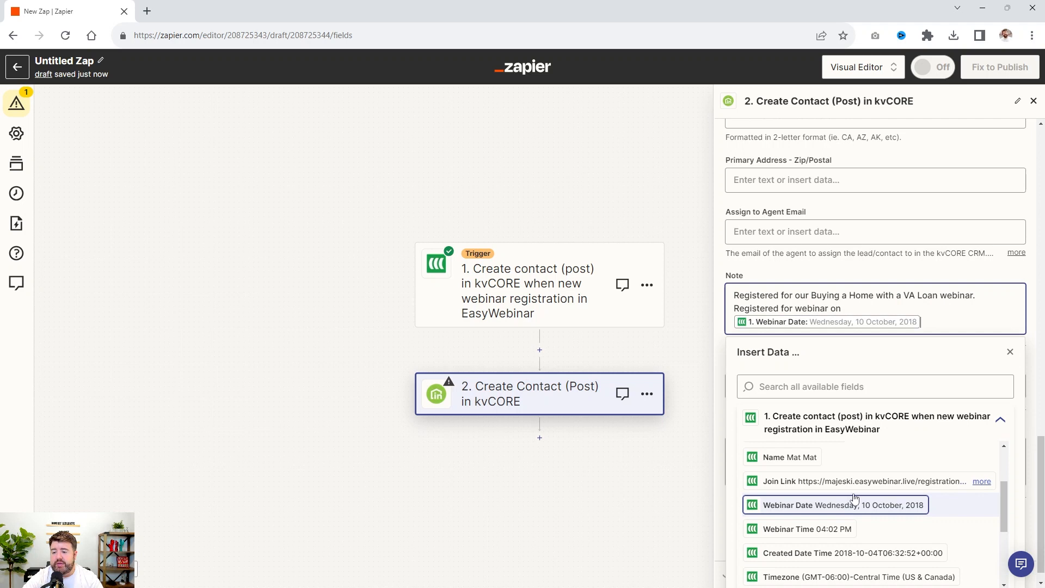
{"action": "scroll", "coordinate": [859, 236], "scroll_direction": "up", "scroll_amount": 1}
{"action": "left_click", "coordinate": [843, 326]}
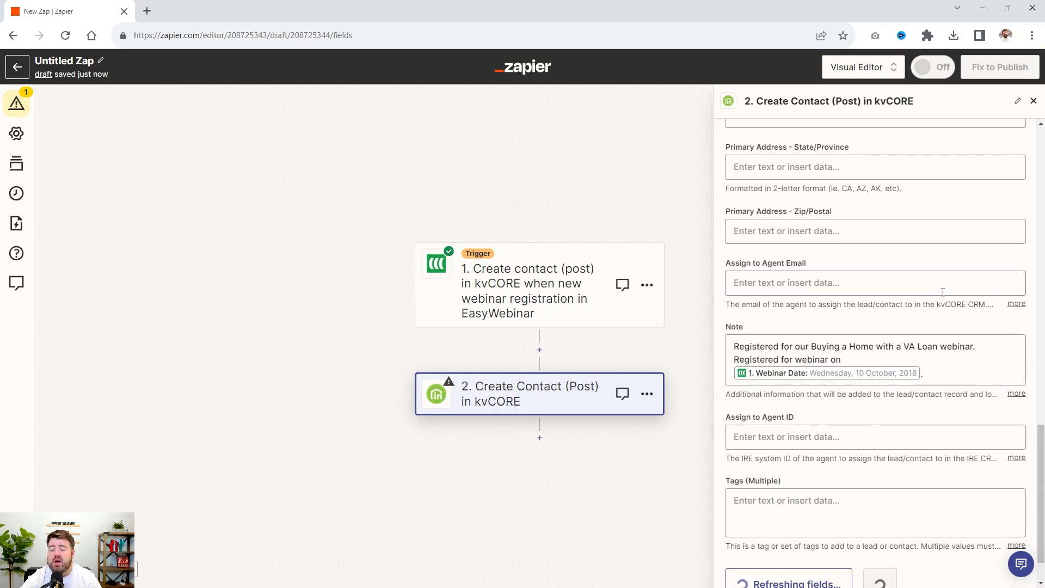
Enter "valoan" as a tag for the contact in the Tags (Multiple) field, without a hash sign
{"action": "scroll", "coordinate": [924, 351], "scroll_direction": "down", "scroll_amount": 1}
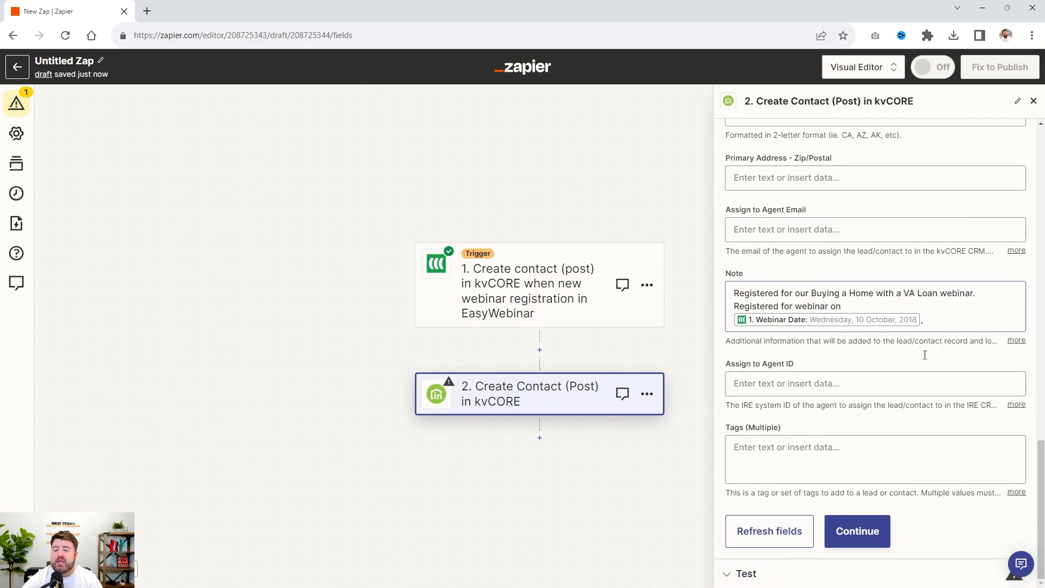
{"action": "left_click", "coordinate": [797, 444]}
{"action": "type", "text": "#valoan"}
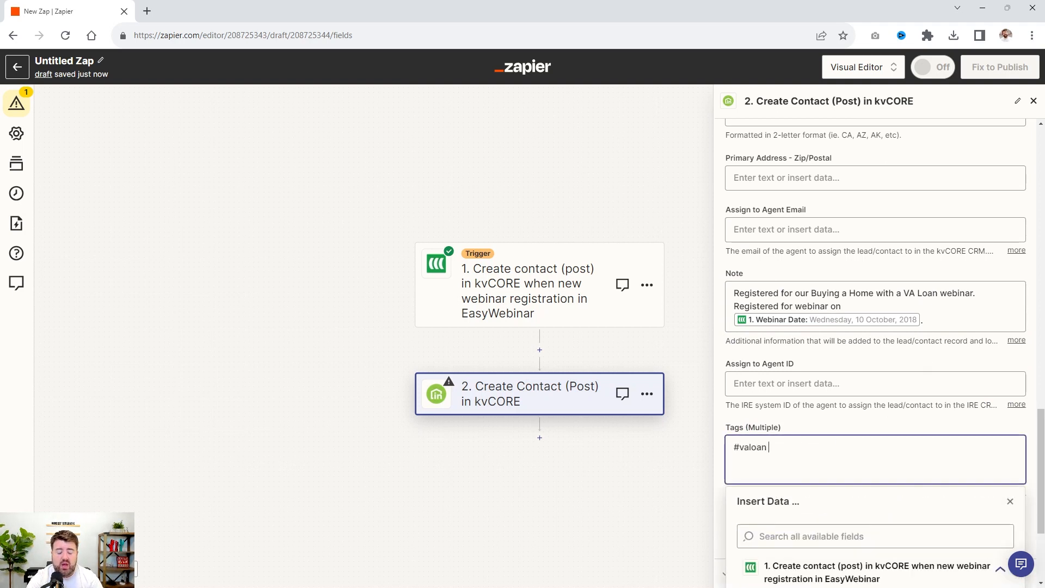
{"action": "key", "text": "BackSpace"}
{"action": "key", "text": "BackSpace"}
{"action": "key", "text": "BackSpace"}
{"action": "key", "text": "BackSpace"}
{"action": "key", "text": "BackSpace"}
{"action": "key", "text": "BackSpace"}
{"action": "type", "text": "valoan"}
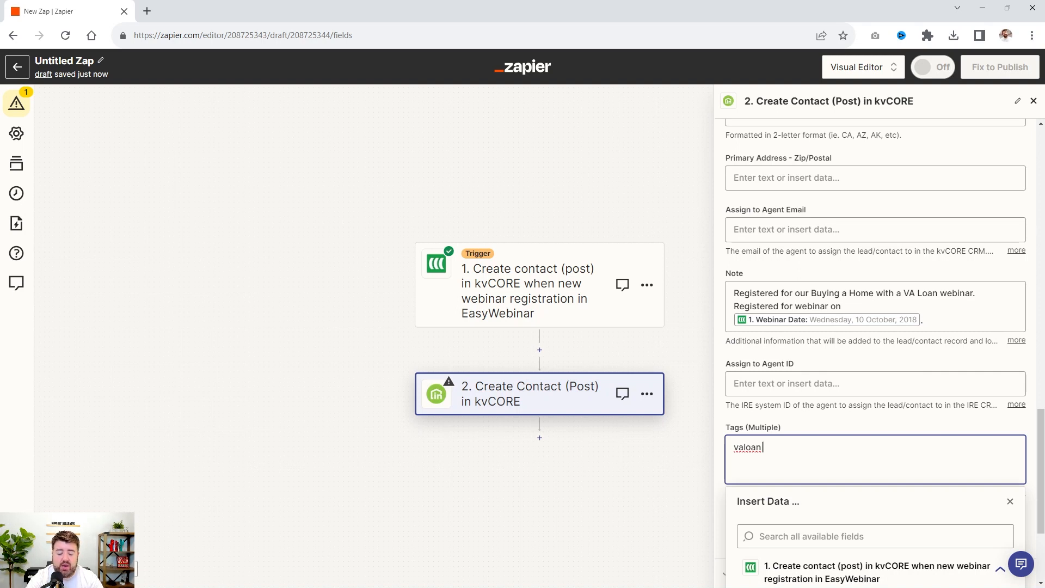
Complete the contact's Tags (Multiple) entry as "va loan|va loan webinar|easywebinar|buyer"
{"action": "type", "text": "|va"}
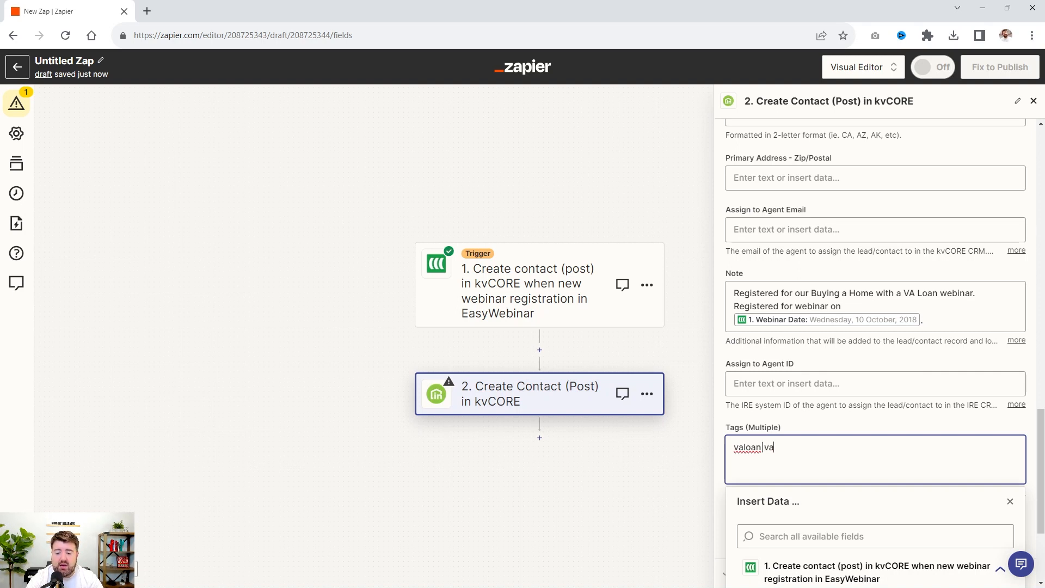
{"action": "type", "text": " loan web"}
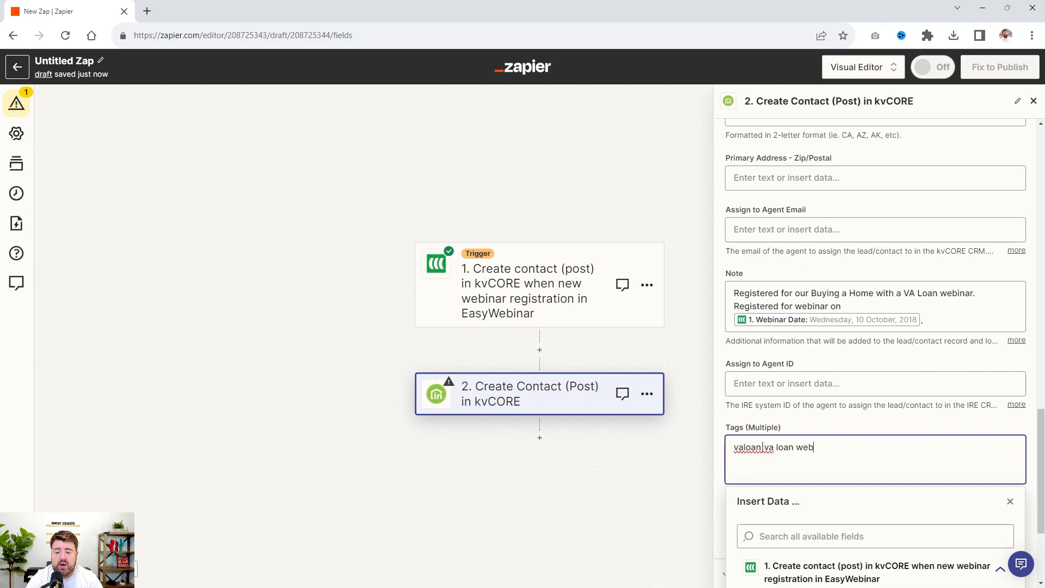
{"action": "type", "text": "inar |"}
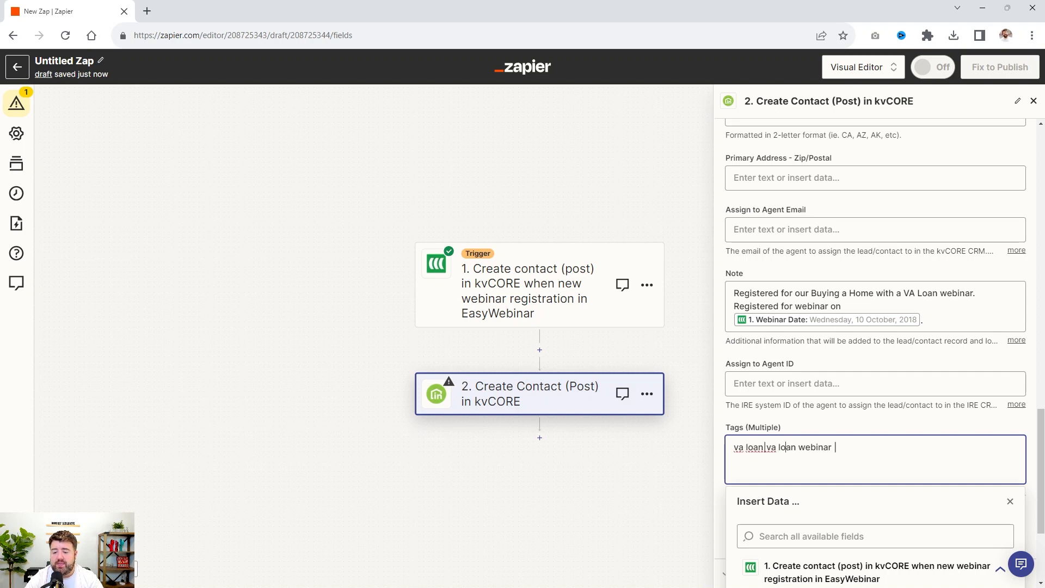
{"action": "key", "text": "BackSpace"}
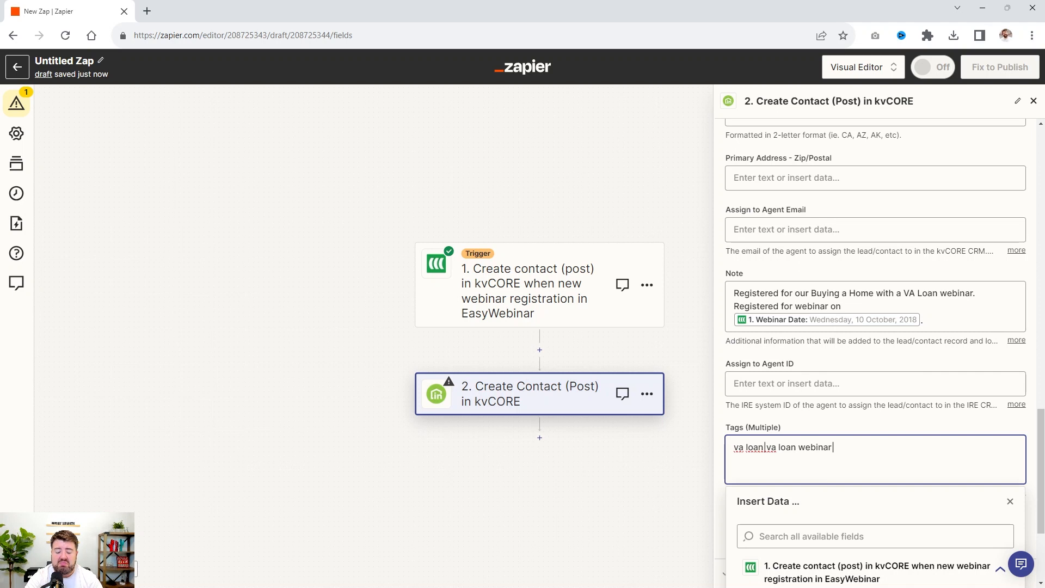
{"action": "type", "text": "easywebinar"}
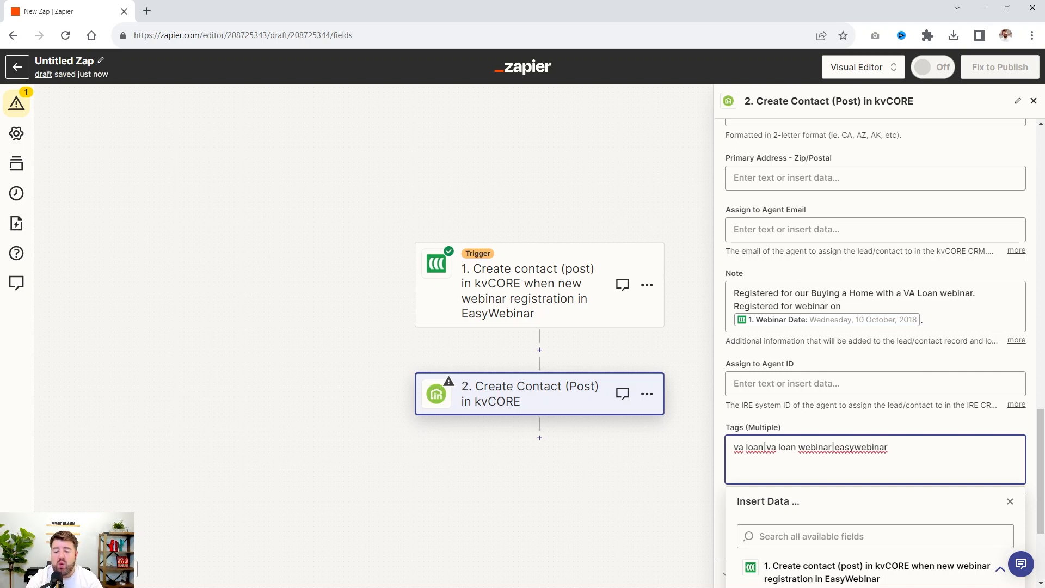
{"action": "type", "text": "|buyer"}
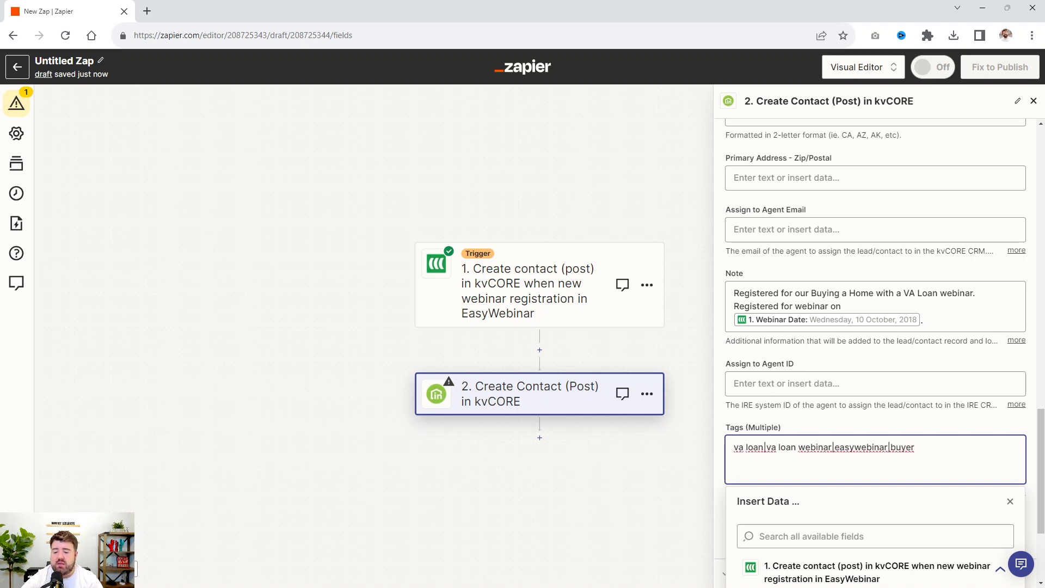
{"action": "left_click", "coordinate": [859, 419]}
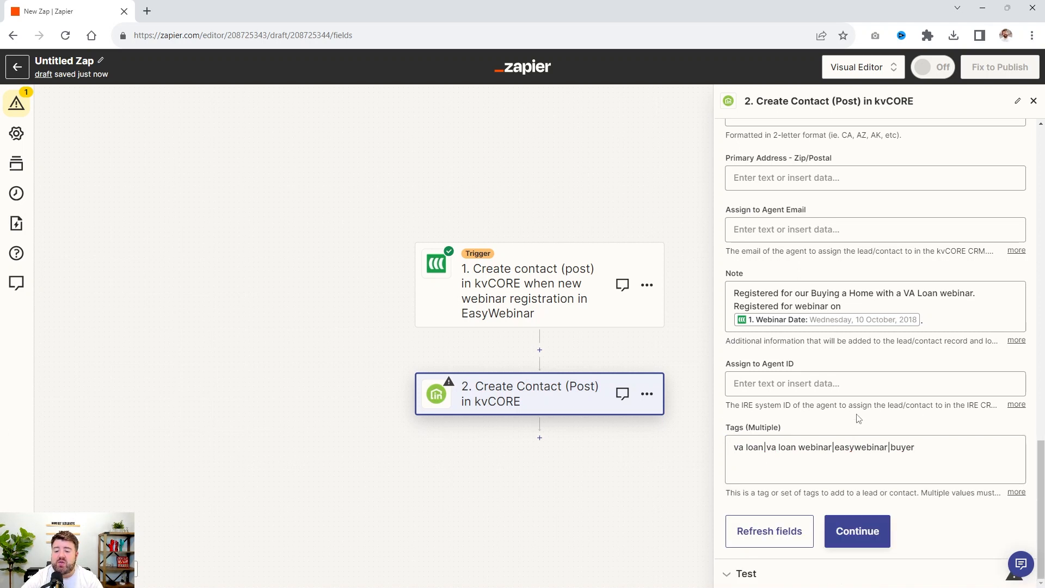
Send a test contact to kvCORE with the Create Contact step and publish the Zap
{"action": "left_click", "coordinate": [870, 531]}
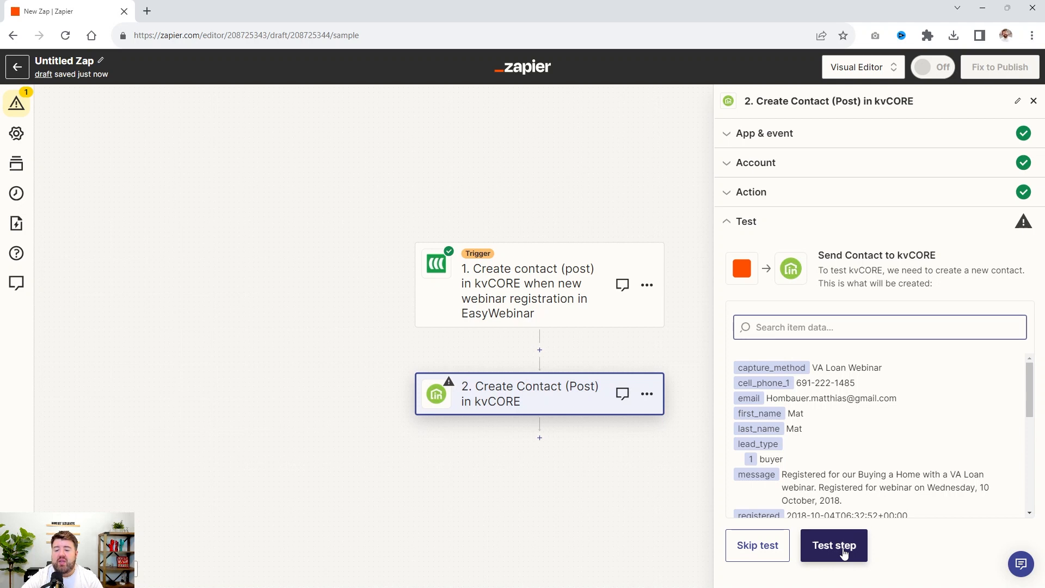
{"action": "left_click", "coordinate": [843, 552]}
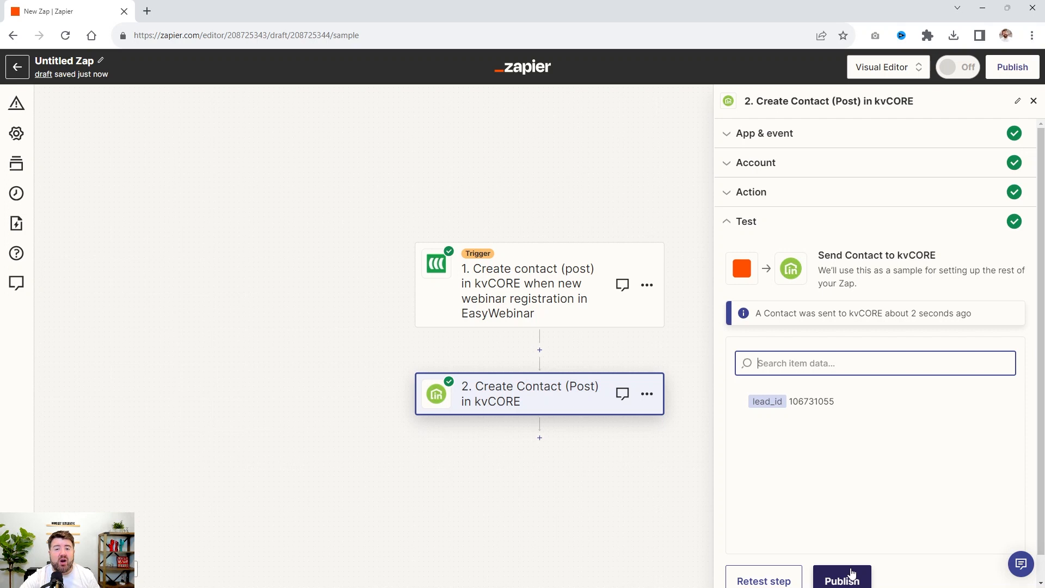
{"action": "left_click", "coordinate": [851, 572]}
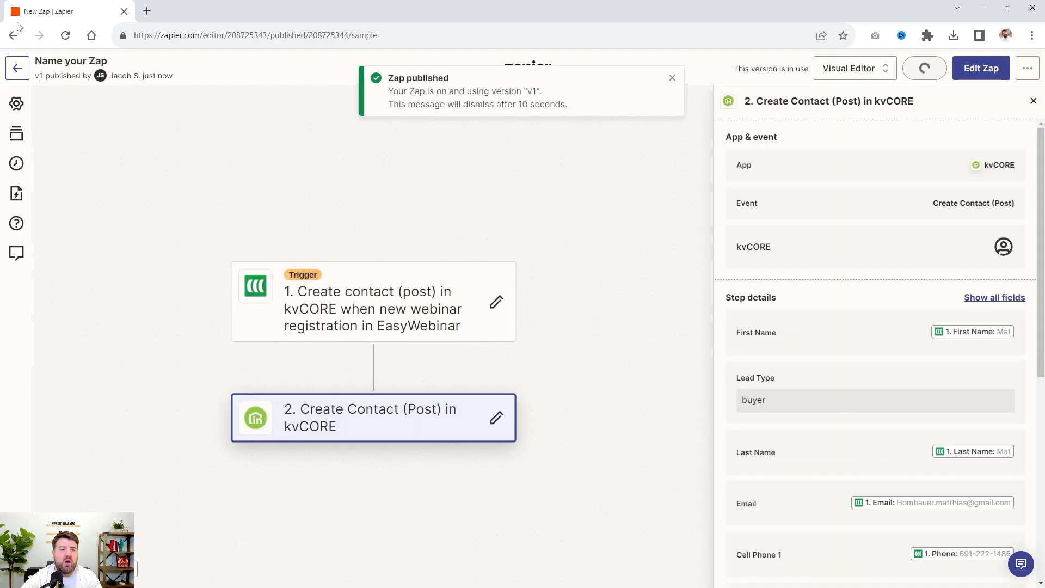
Name the published Zap "VA LOAN EASYWEBINAR --> kvCORE"
{"action": "left_click", "coordinate": [53, 62]}
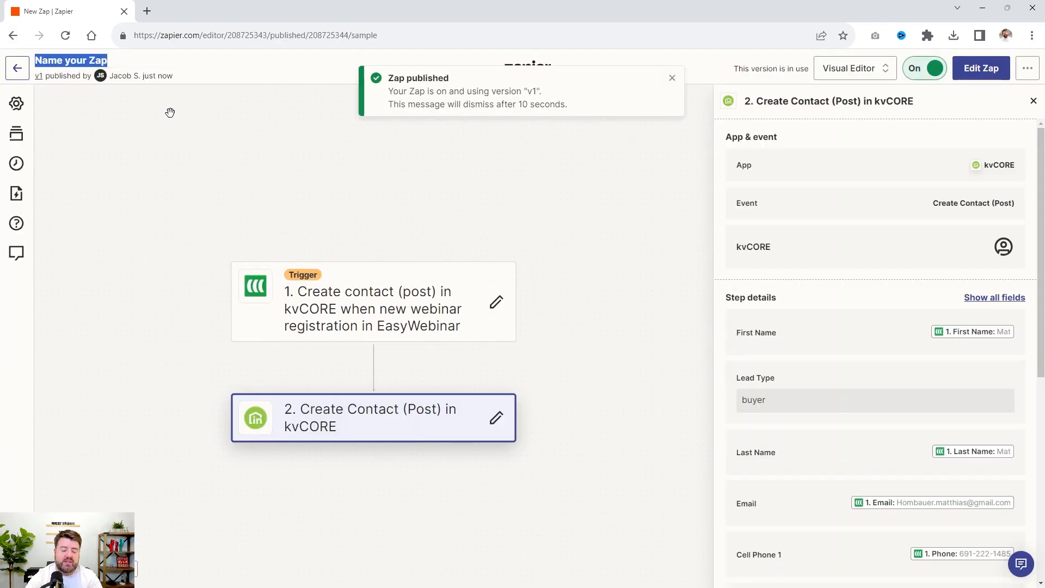
{"action": "type", "text": "VA LOAN"}
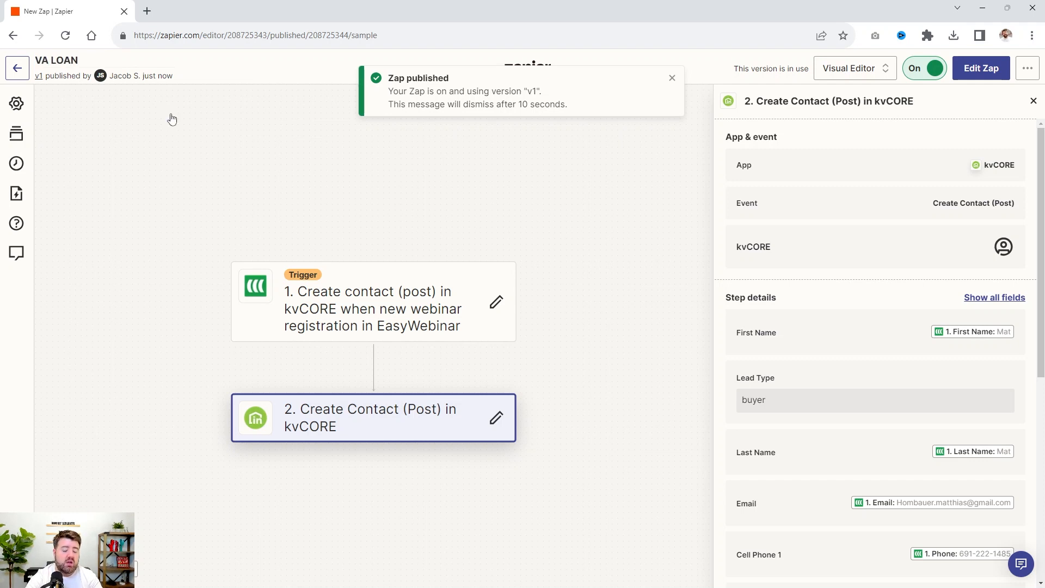
{"action": "type", "text": " EASYWEBINAR"}
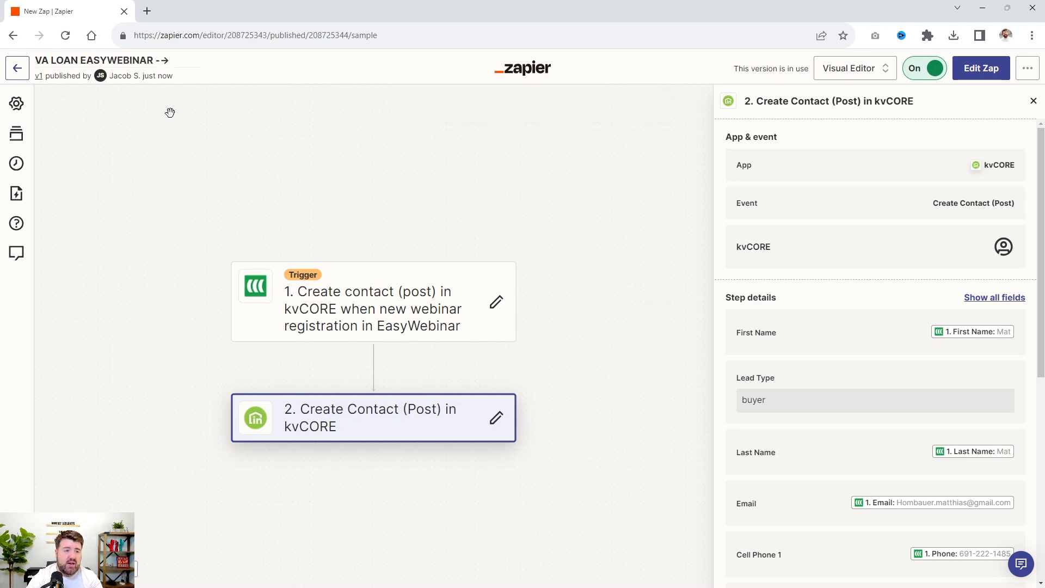
{"action": "type", "text": " -> kvCORE"}
{"action": "key", "text": "Return"}
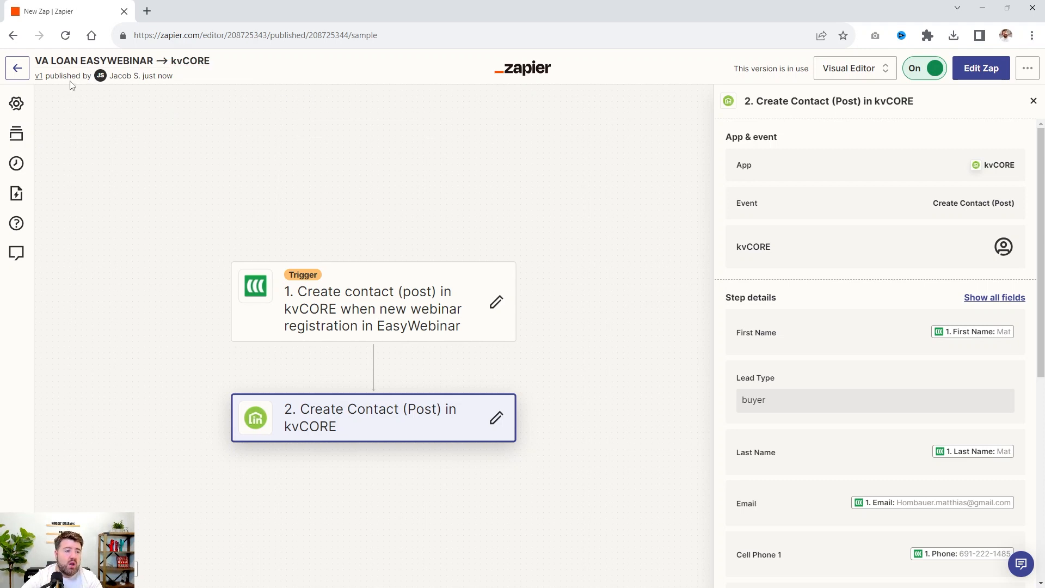
Insert the word "REGISTRATION" after "EASYWEBINAR" in the Zap's name
{"action": "left_click", "coordinate": [70, 63]}
{"action": "left_click", "coordinate": [192, 59]}
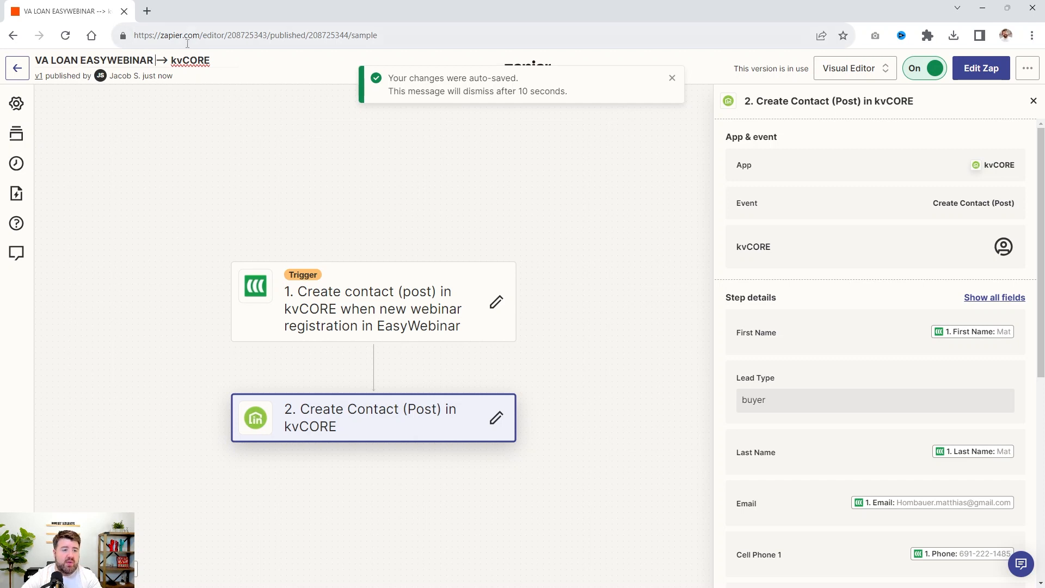
{"action": "type", "text": "R"}
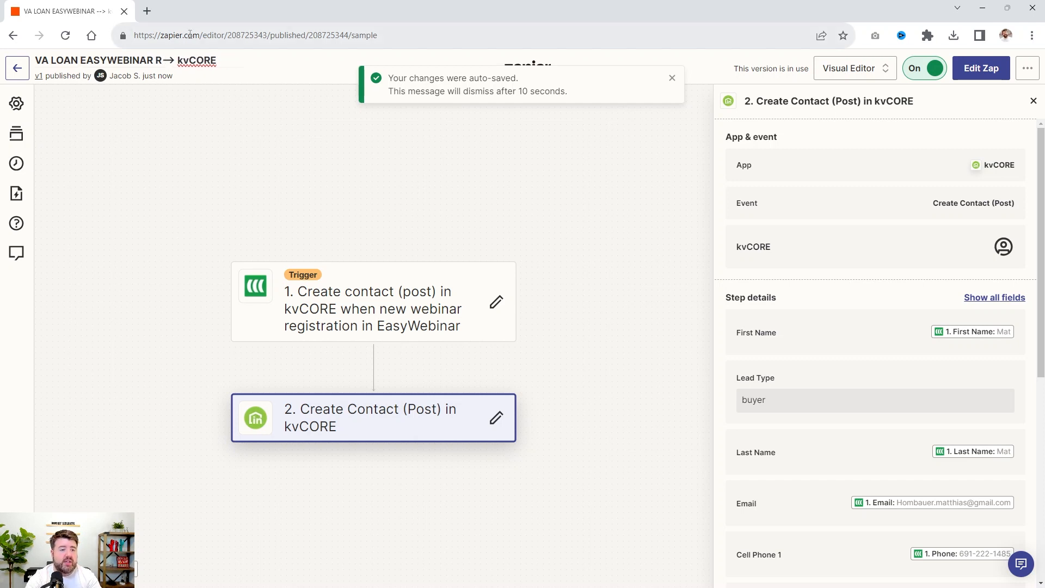
{"action": "type", "text": "EGISTRATIO"}
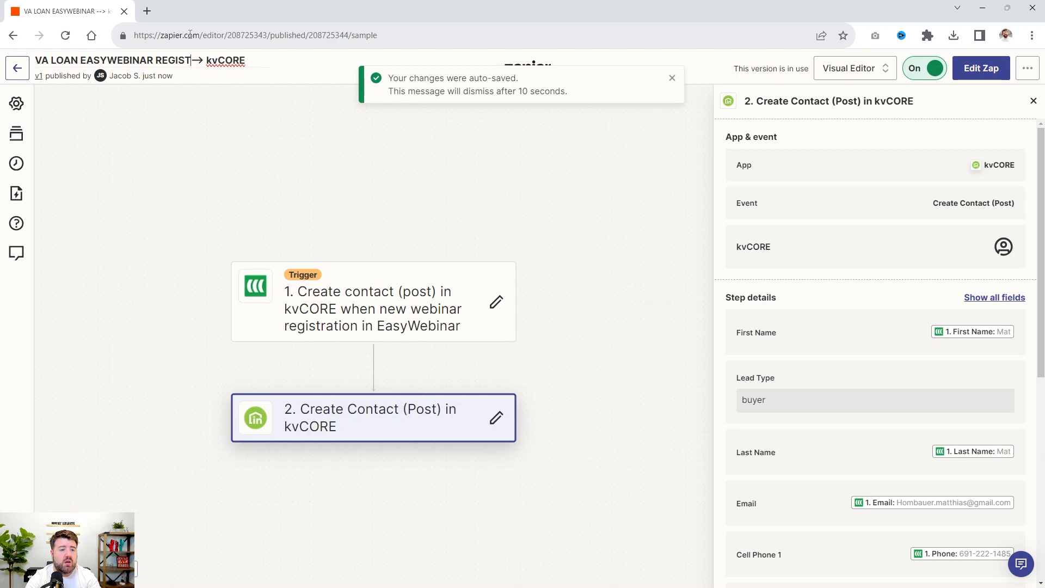
{"action": "type", "text": "N"}
{"action": "left_click", "coordinate": [150, 166]}
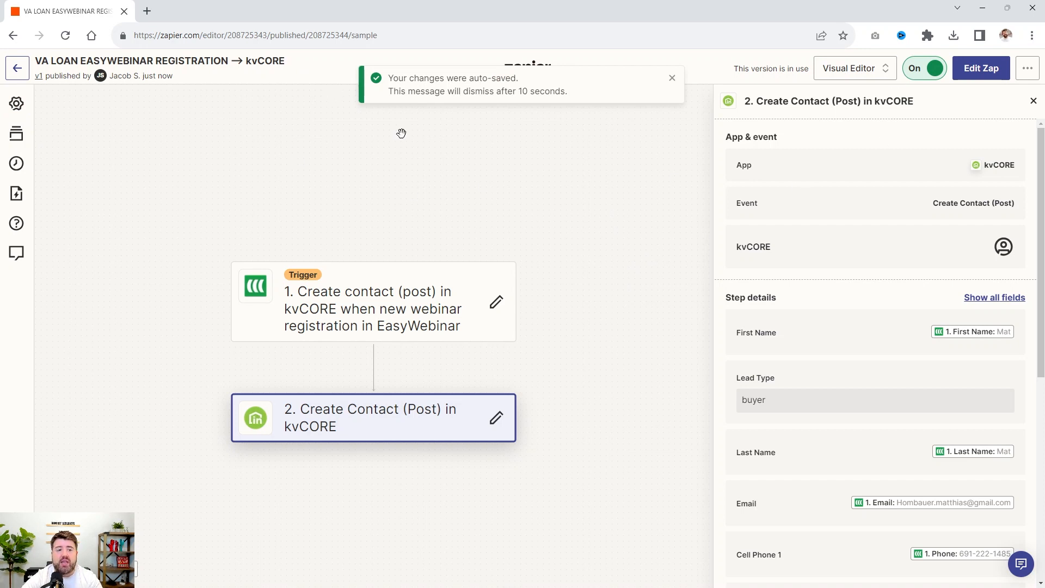
Leave the published Zap's editor and start a new blank Zap
{"action": "left_click", "coordinate": [17, 69]}
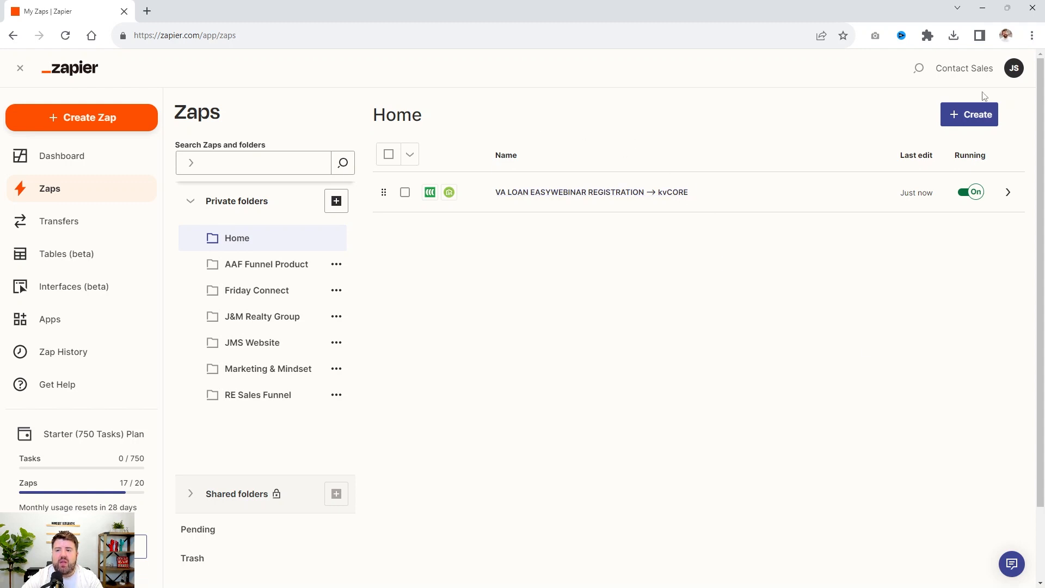
{"action": "left_click", "coordinate": [977, 119]}
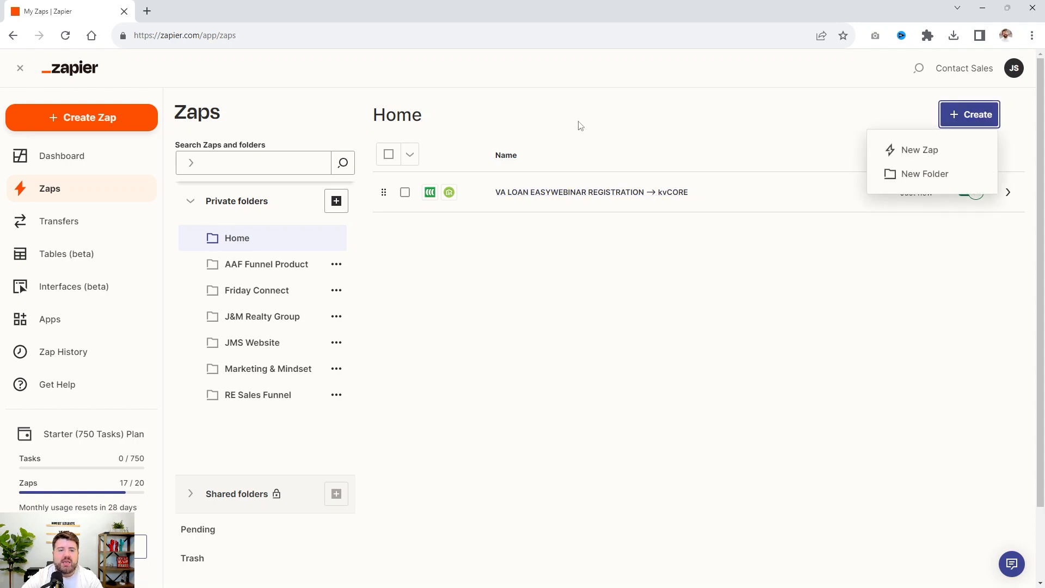
{"action": "left_click", "coordinate": [80, 155]}
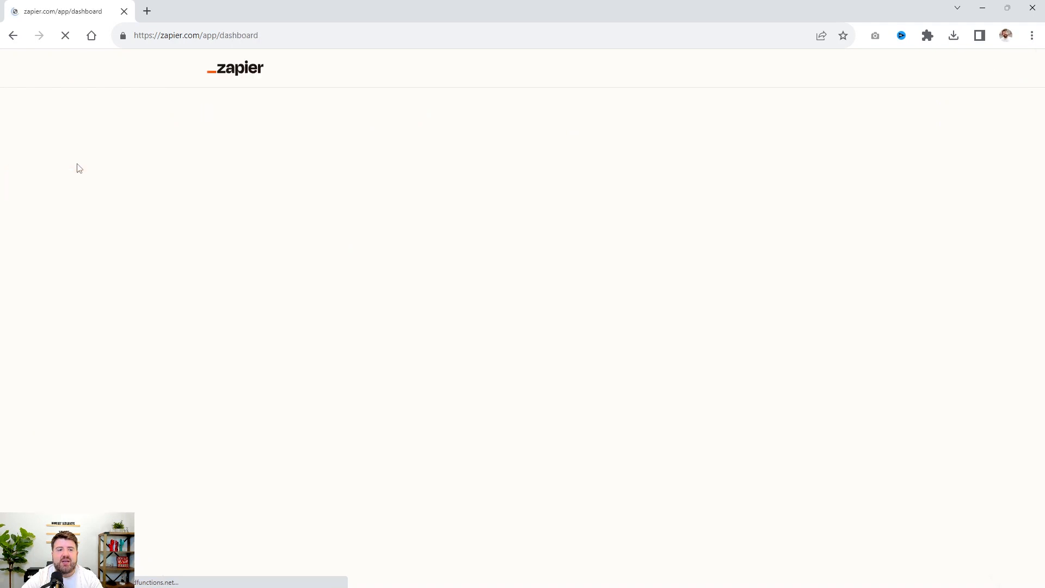
{"action": "left_click", "coordinate": [308, 221]}
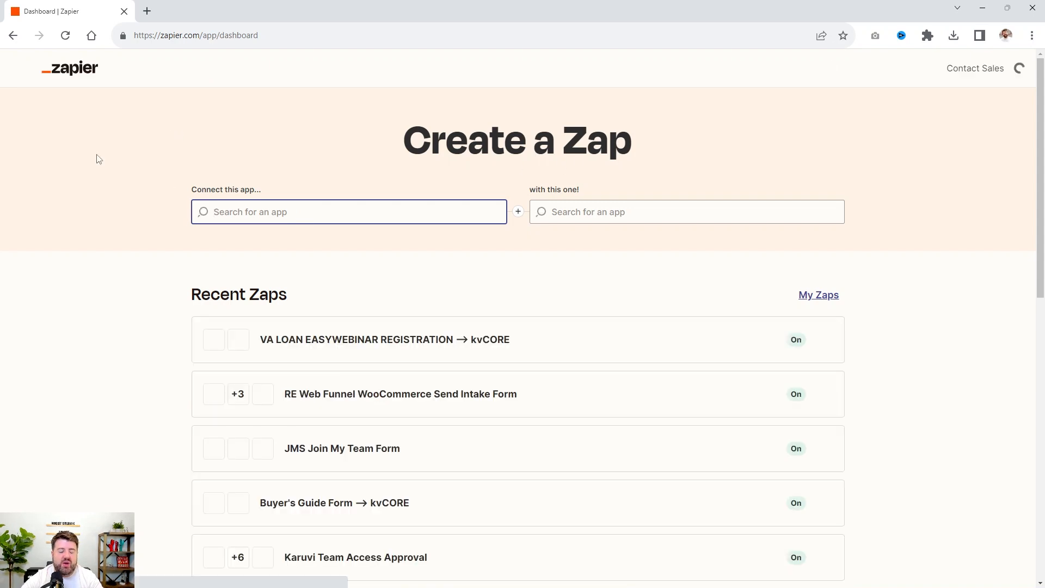
{"action": "left_click", "coordinate": [69, 124]}
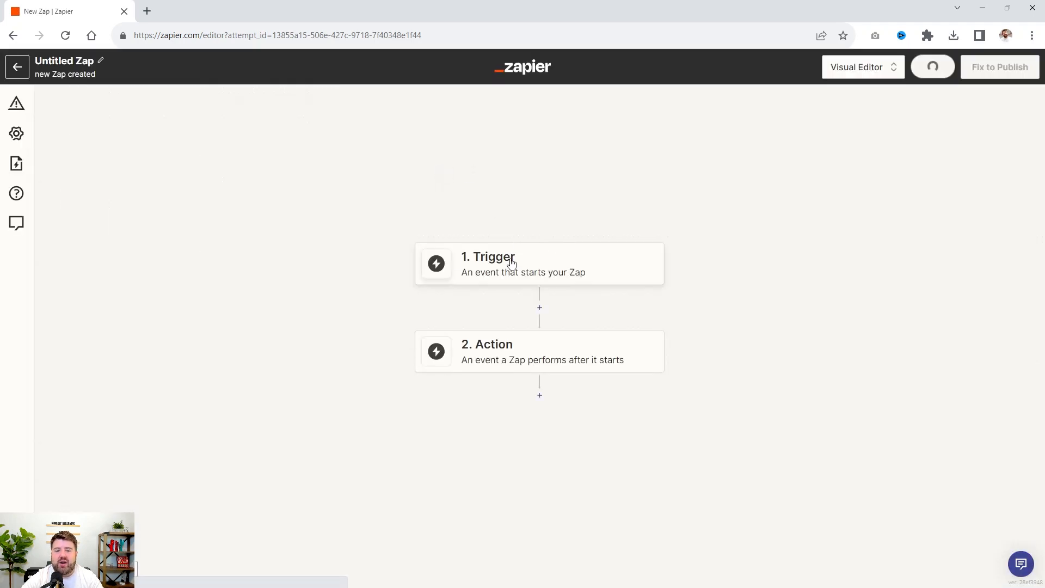
Set the new Zap's trigger to EasyWebinar with the Tagging for Webinar event, keeping the connected account
{"action": "left_click", "coordinate": [551, 260]}
{"action": "type", "text": "EASY"}
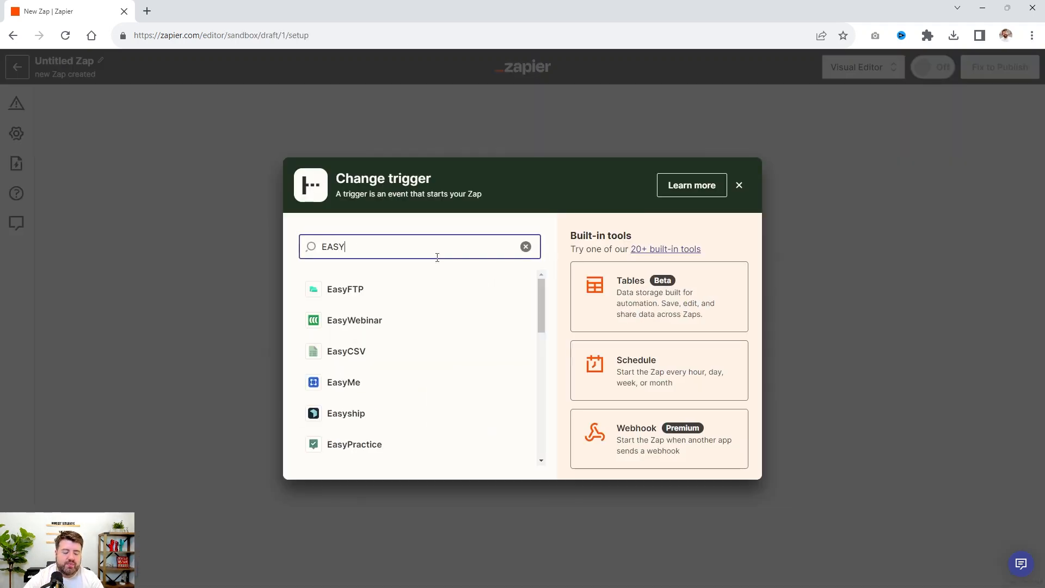
{"action": "left_click", "coordinate": [321, 325]}
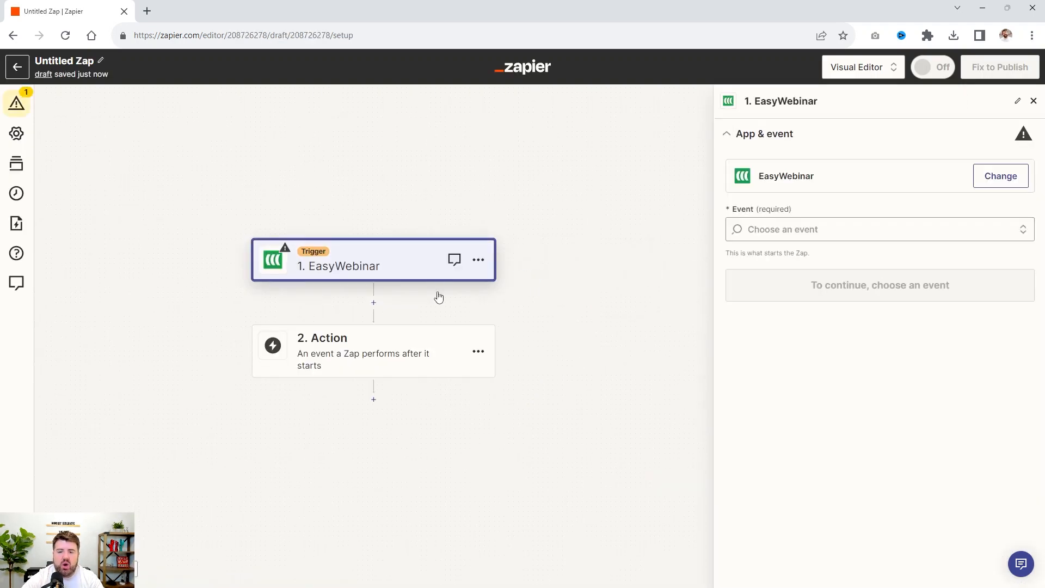
{"action": "left_click", "coordinate": [798, 229]}
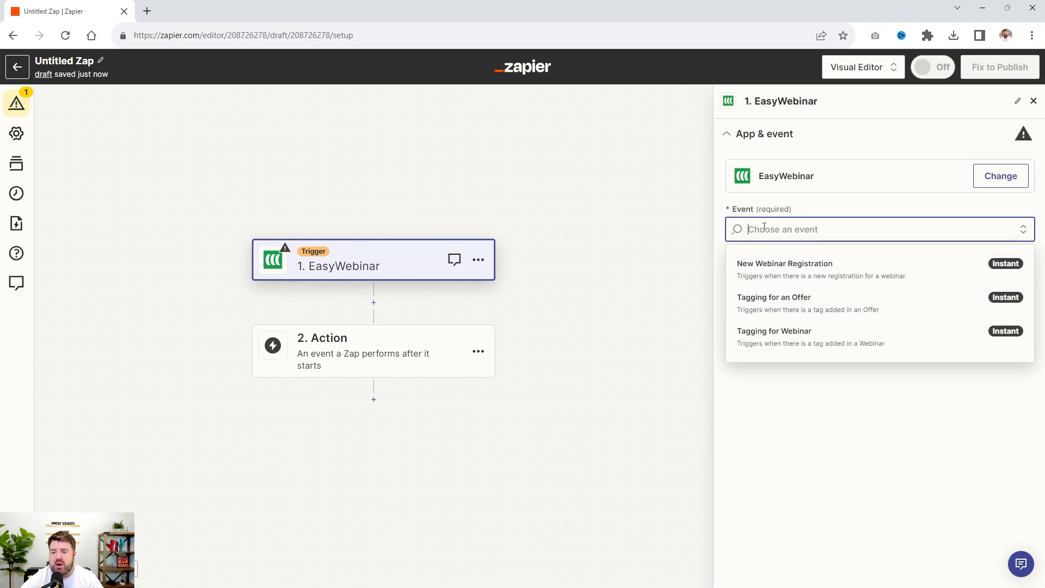
{"action": "left_click", "coordinate": [817, 337]}
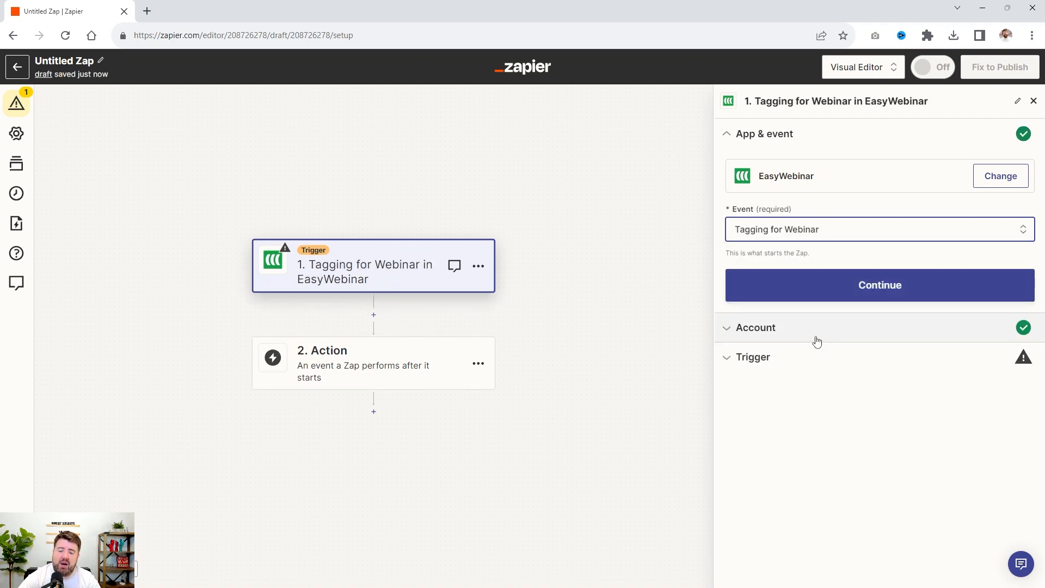
{"action": "left_click", "coordinate": [837, 284]}
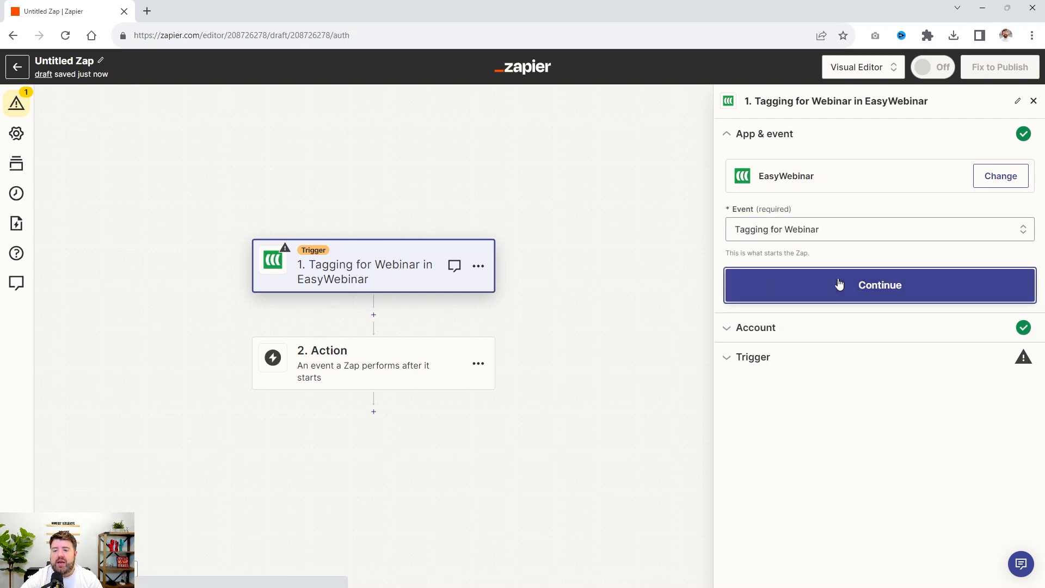
{"action": "left_click", "coordinate": [762, 351]}
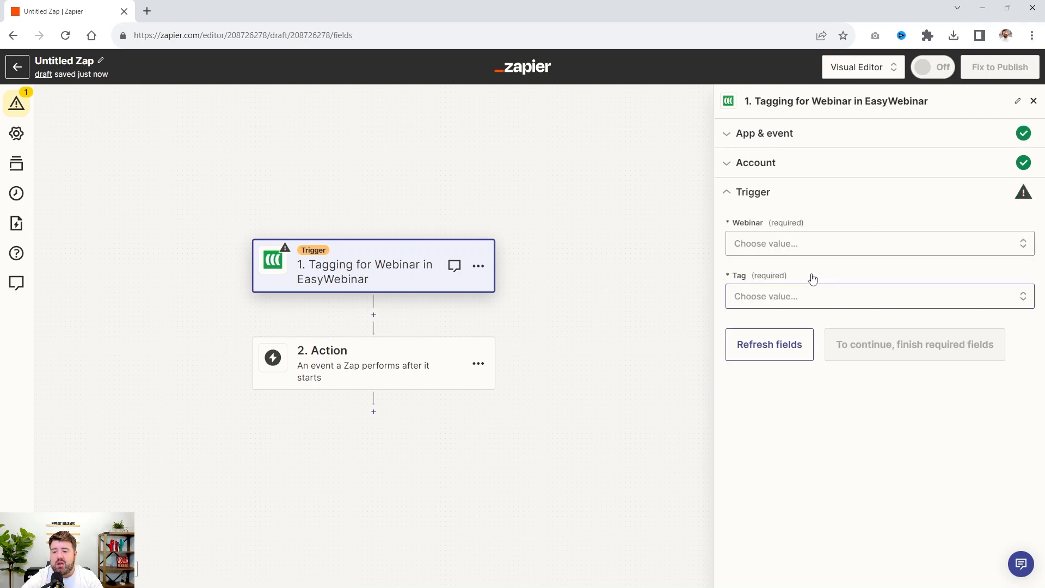
Set the trigger's webinar to "Buying a Home with a VA Loan ( Automated )"
{"action": "left_click", "coordinate": [757, 244]}
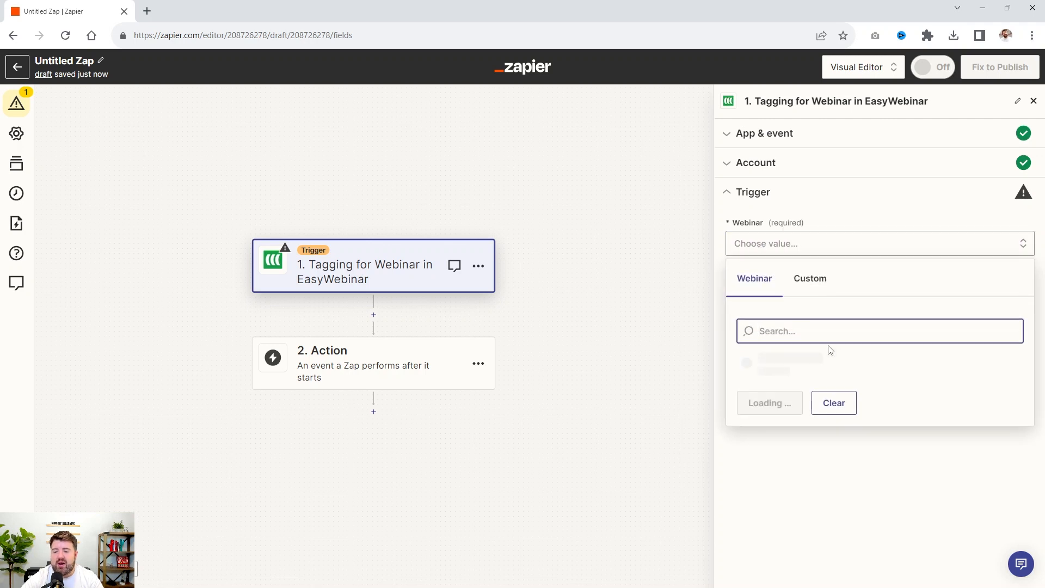
{"action": "left_click", "coordinate": [800, 363]}
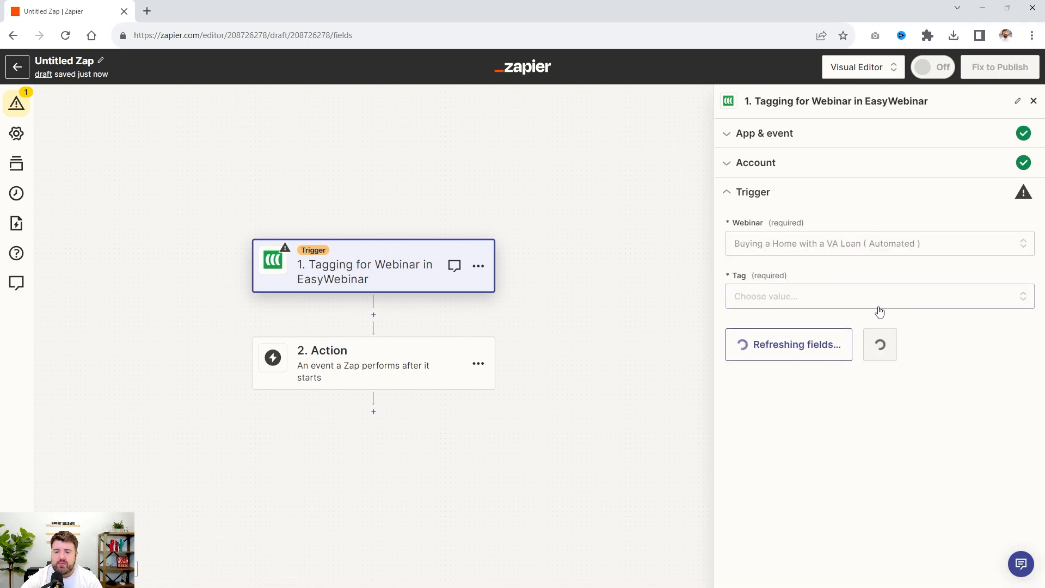
Examine the tag options offered for the webinar trigger, from Registered through Ask Question
{"action": "left_click", "coordinate": [761, 308]}
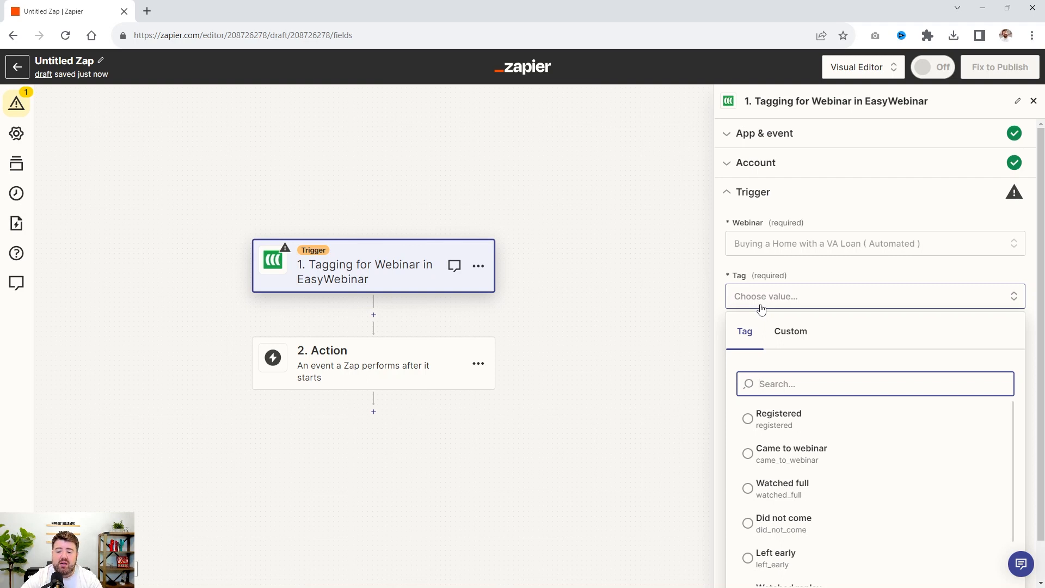
{"action": "scroll", "coordinate": [934, 328], "scroll_direction": "down", "scroll_amount": 1}
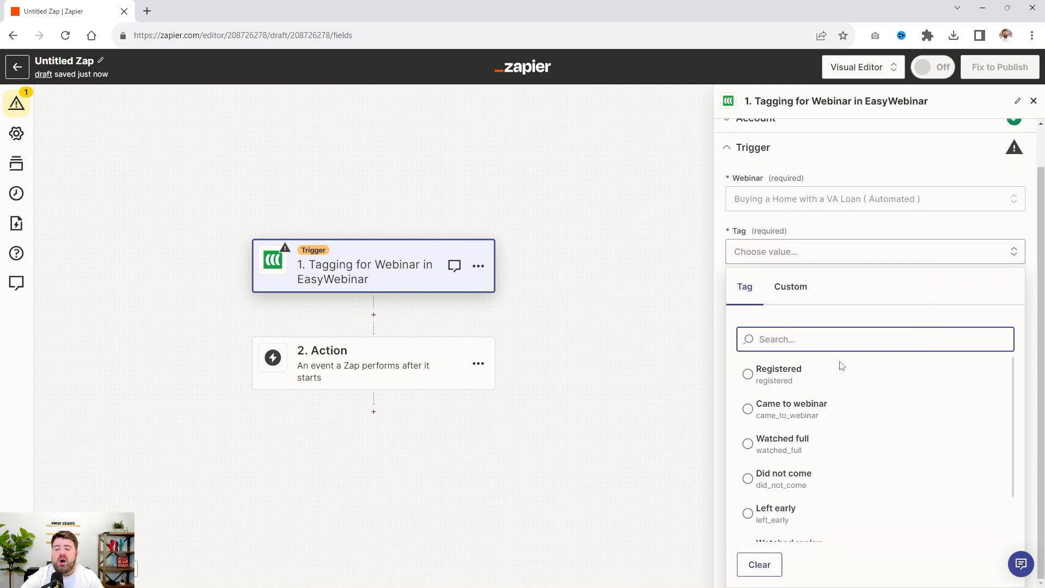
{"action": "left_click", "coordinate": [780, 383]}
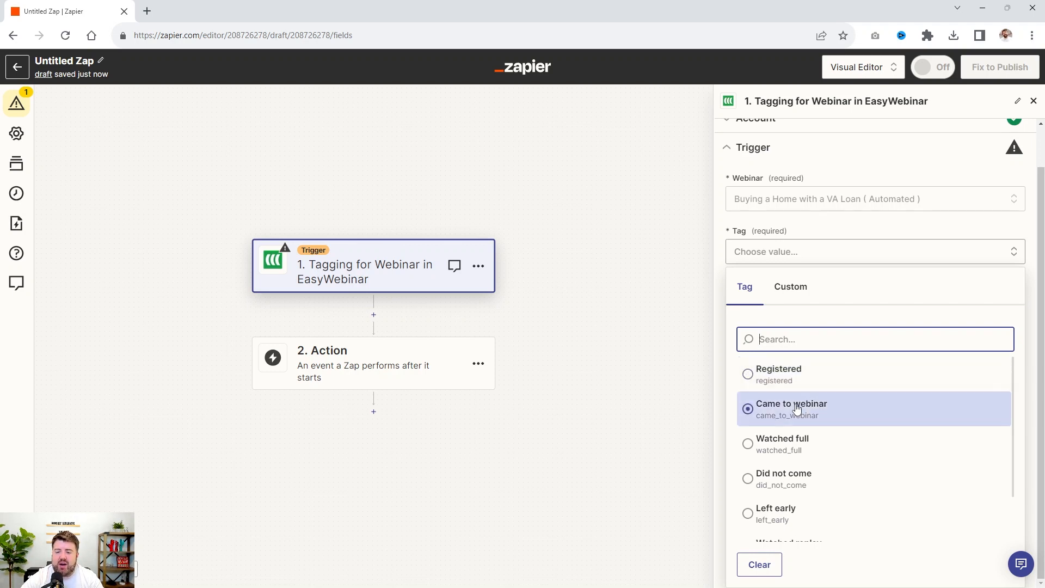
{"action": "scroll", "coordinate": [831, 383], "scroll_direction": "down", "scroll_amount": 1}
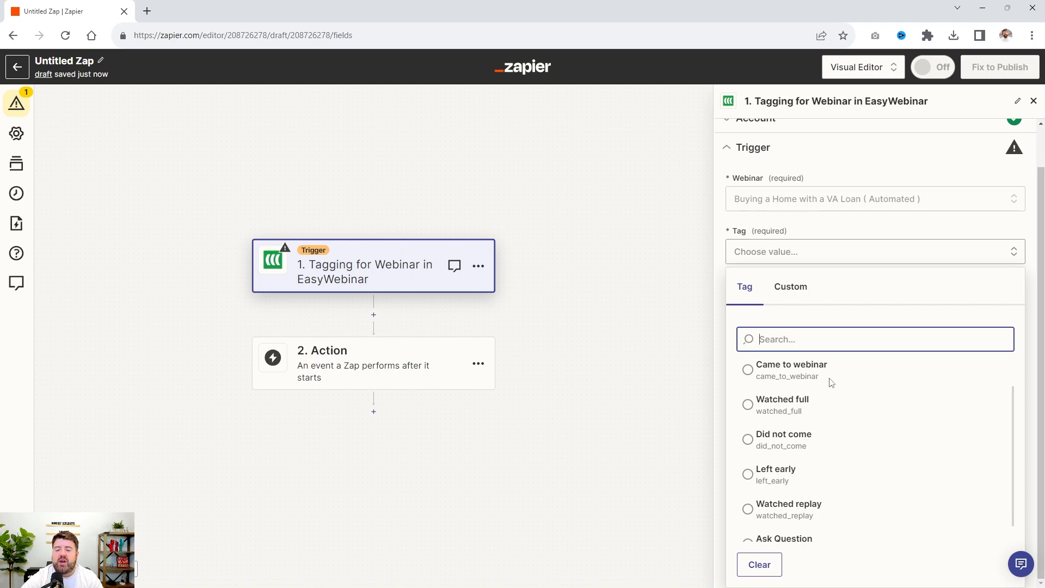
{"action": "scroll", "coordinate": [831, 382], "scroll_direction": "down", "scroll_amount": 1}
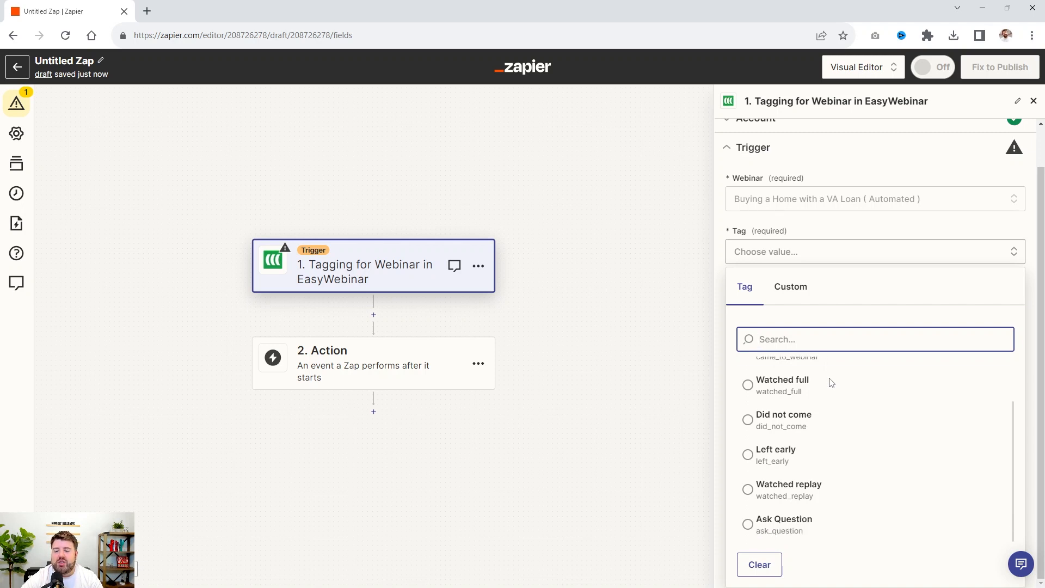
{"action": "left_click", "coordinate": [787, 528]}
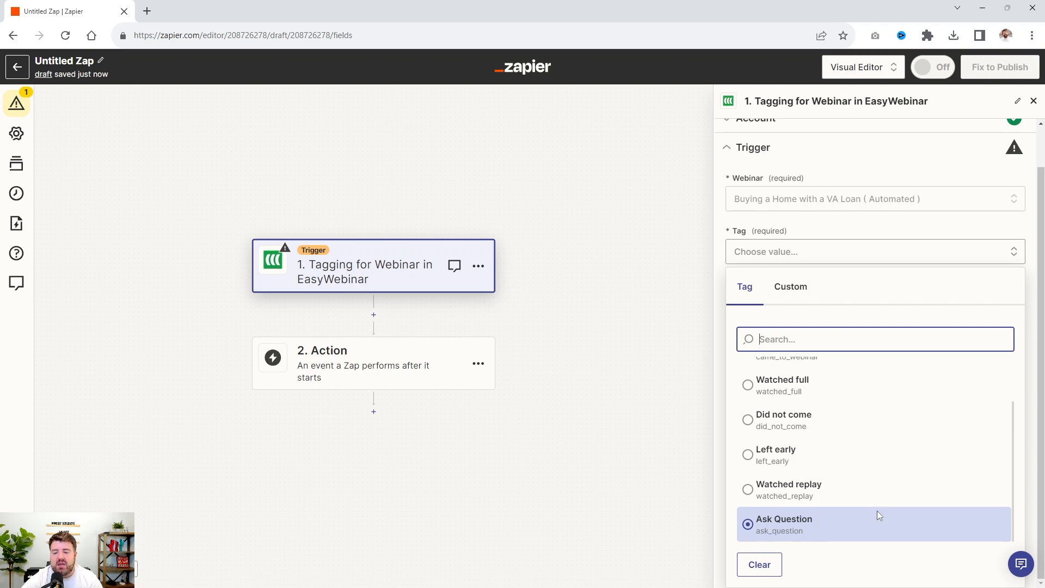
{"action": "left_click", "coordinate": [855, 486]}
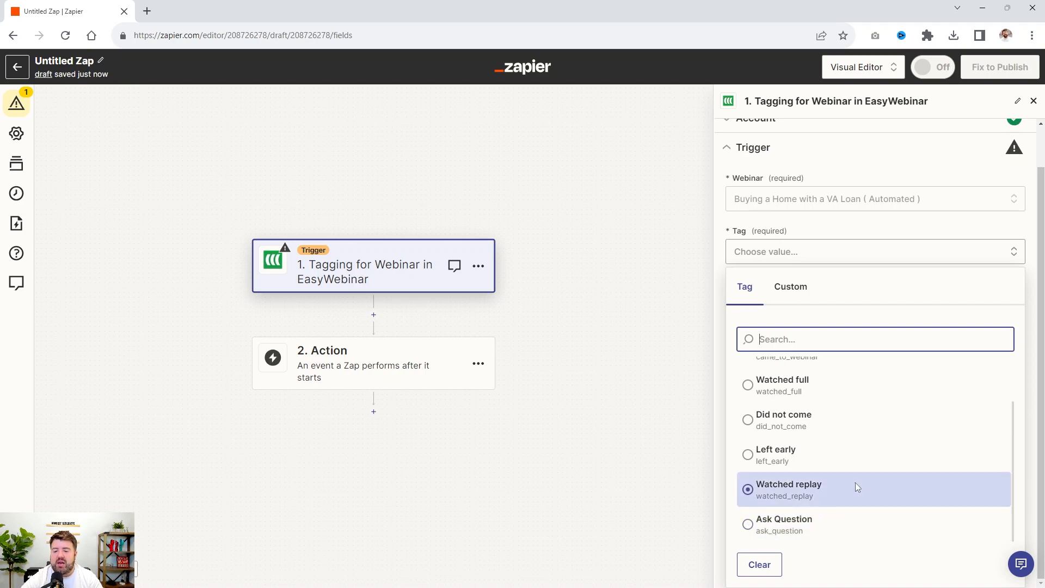
{"action": "scroll", "coordinate": [853, 490], "scroll_direction": "up", "scroll_amount": 3}
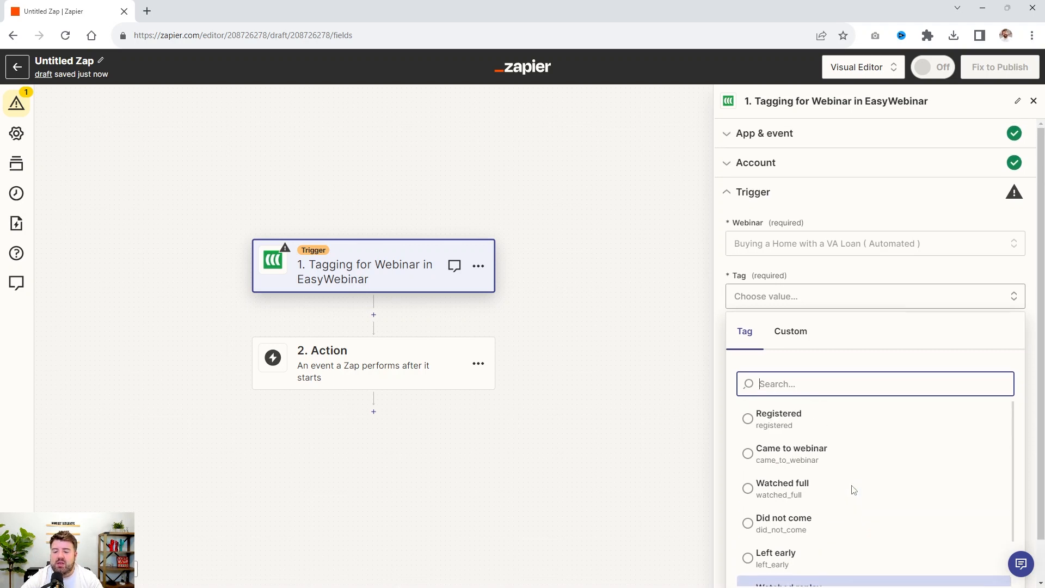
{"action": "left_click", "coordinate": [822, 460]}
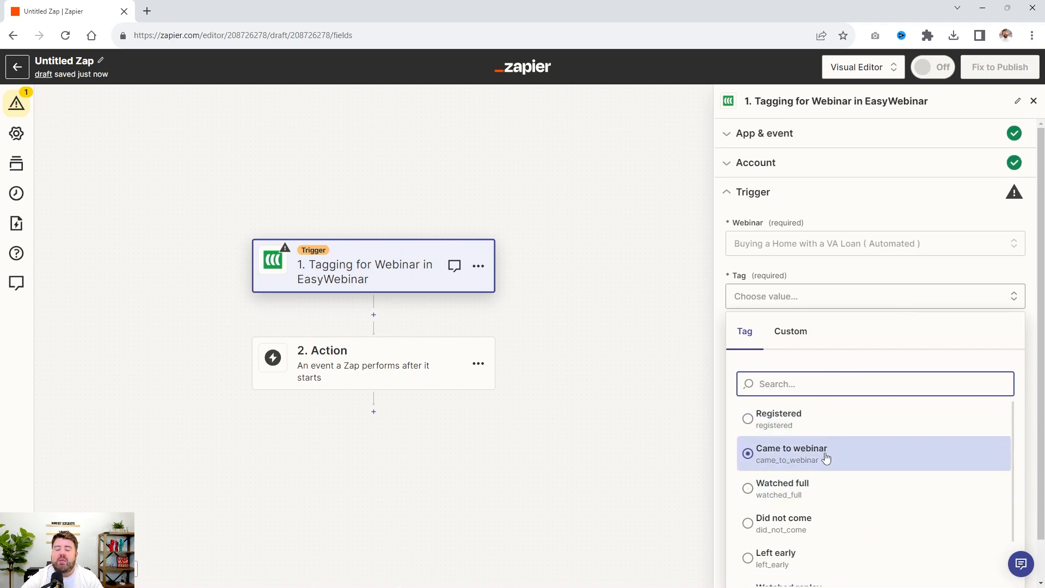
{"action": "scroll", "coordinate": [901, 462], "scroll_direction": "down", "scroll_amount": 1}
{"action": "left_click", "coordinate": [768, 467]}
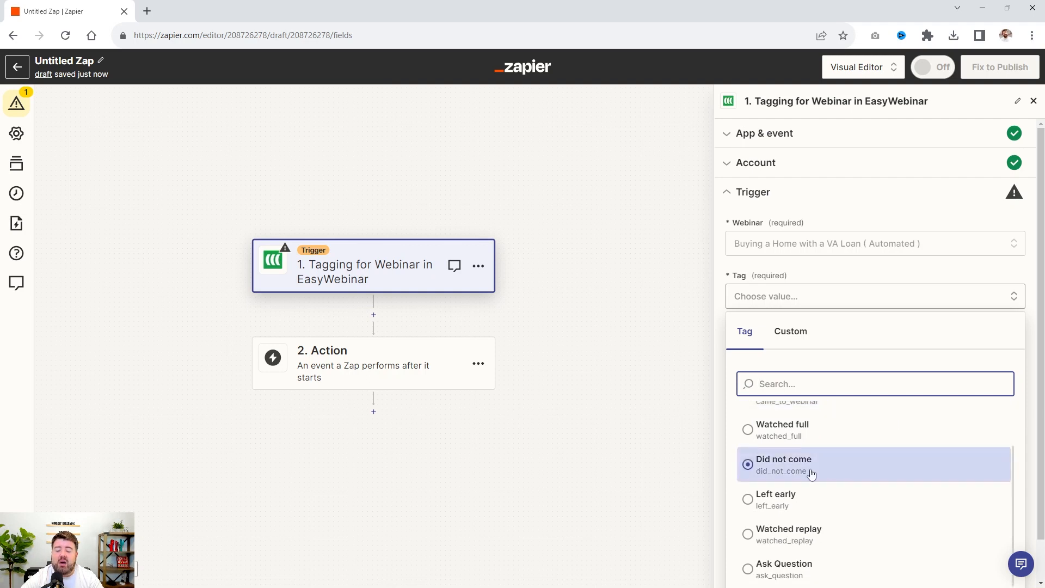
{"action": "scroll", "coordinate": [848, 456], "scroll_direction": "up", "scroll_amount": 1}
{"action": "left_click", "coordinate": [778, 458]}
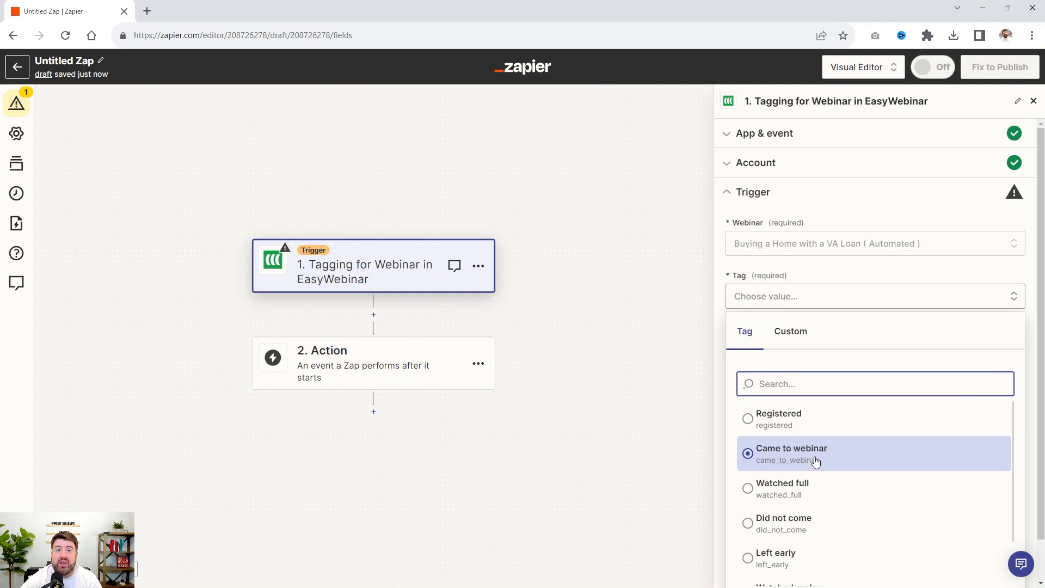
{"action": "left_click", "coordinate": [827, 419]}
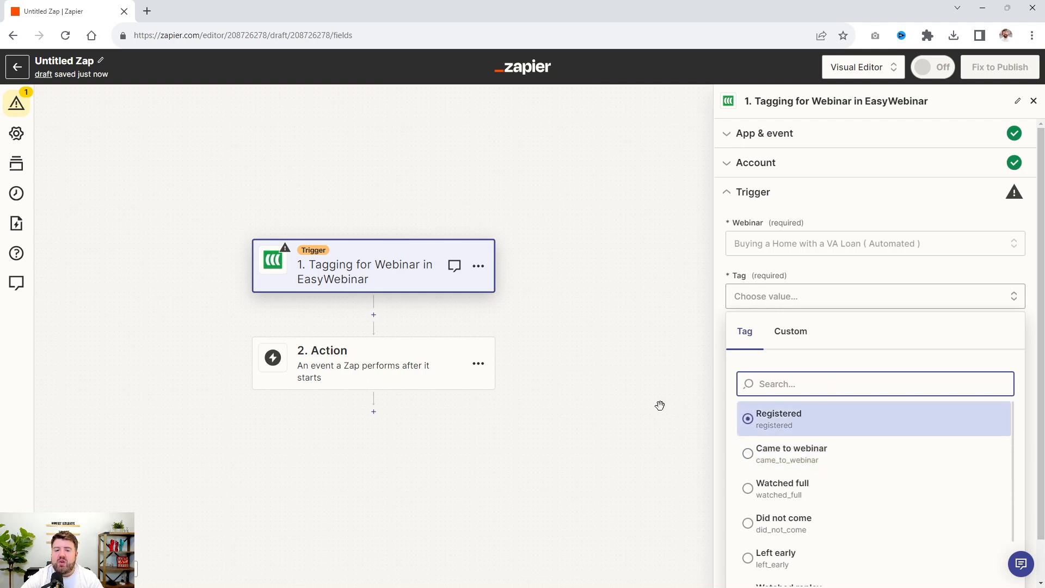
Set the trigger's tag to "Came to webinar"
{"action": "left_click", "coordinate": [815, 455]}
{"action": "left_click", "coordinate": [787, 455]}
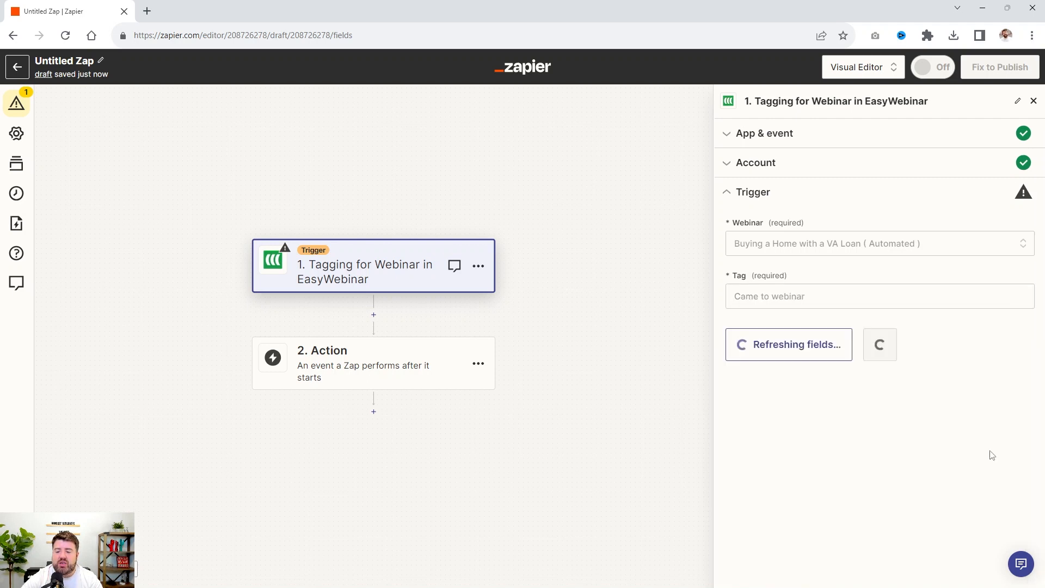
{"action": "left_click", "coordinate": [778, 301]}
{"action": "left_click", "coordinate": [778, 302]}
{"action": "left_click", "coordinate": [779, 302]}
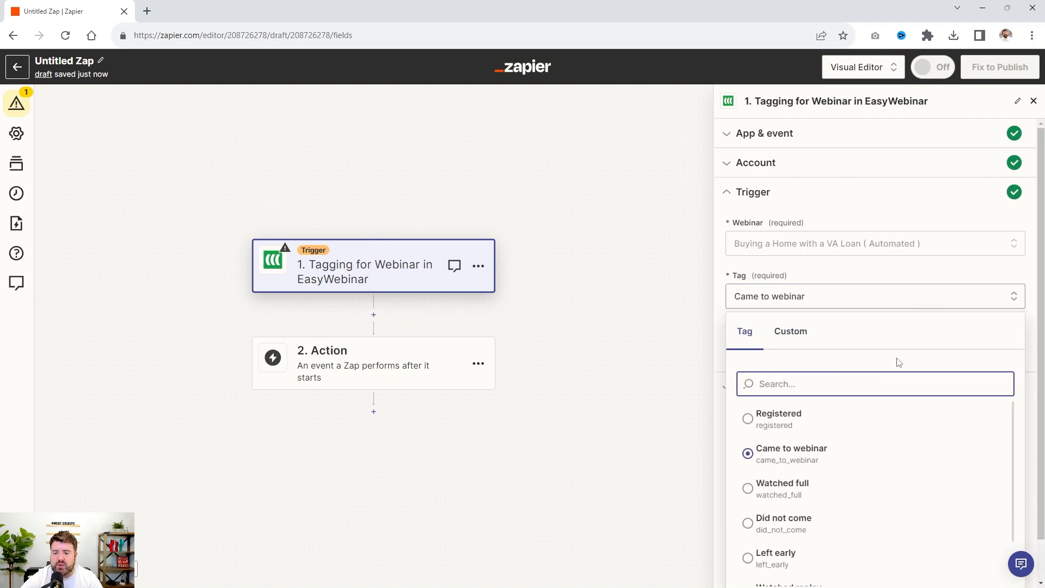
{"action": "left_click", "coordinate": [928, 221]}
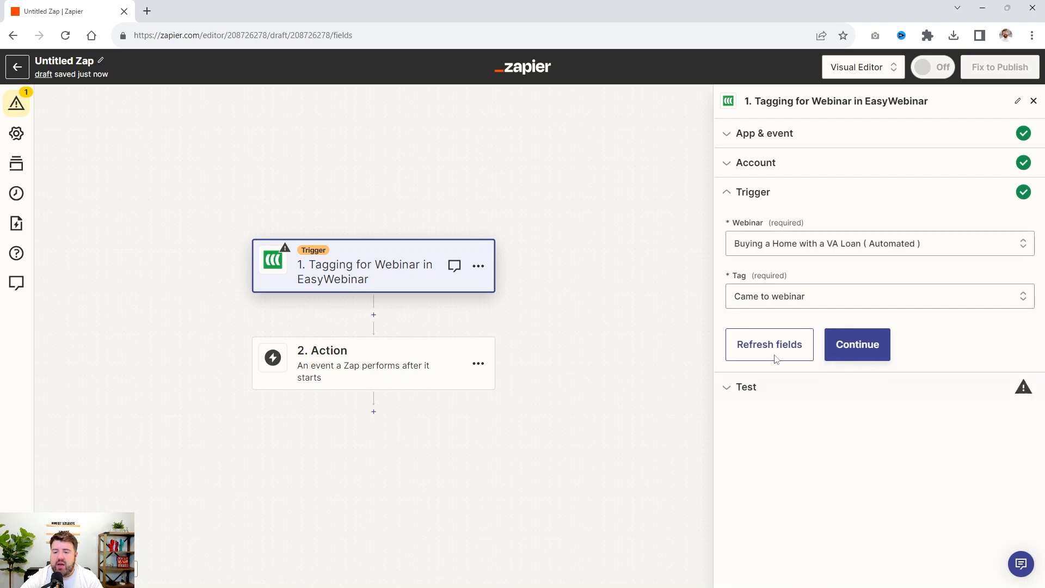
Test the EasyWebinar trigger and continue with the selected test record
{"action": "left_click", "coordinate": [868, 345]}
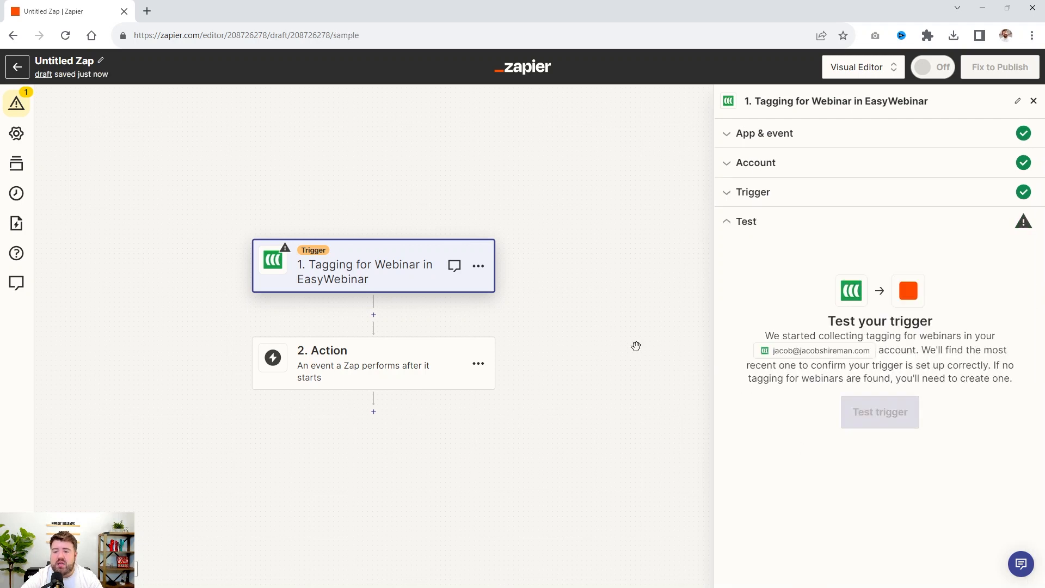
{"action": "left_click", "coordinate": [876, 415]}
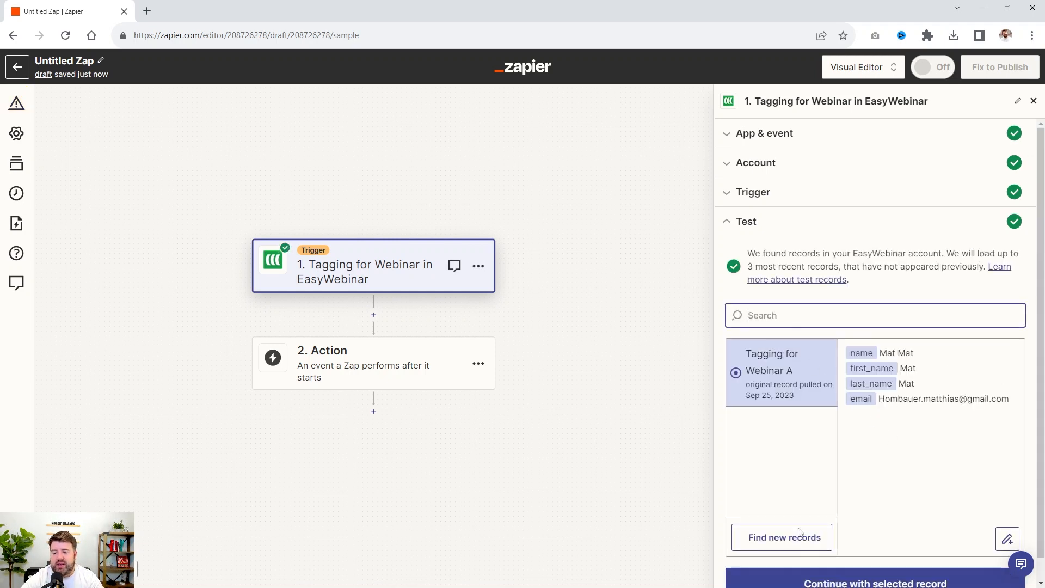
{"action": "scroll", "coordinate": [914, 490], "scroll_direction": "down", "scroll_amount": 1}
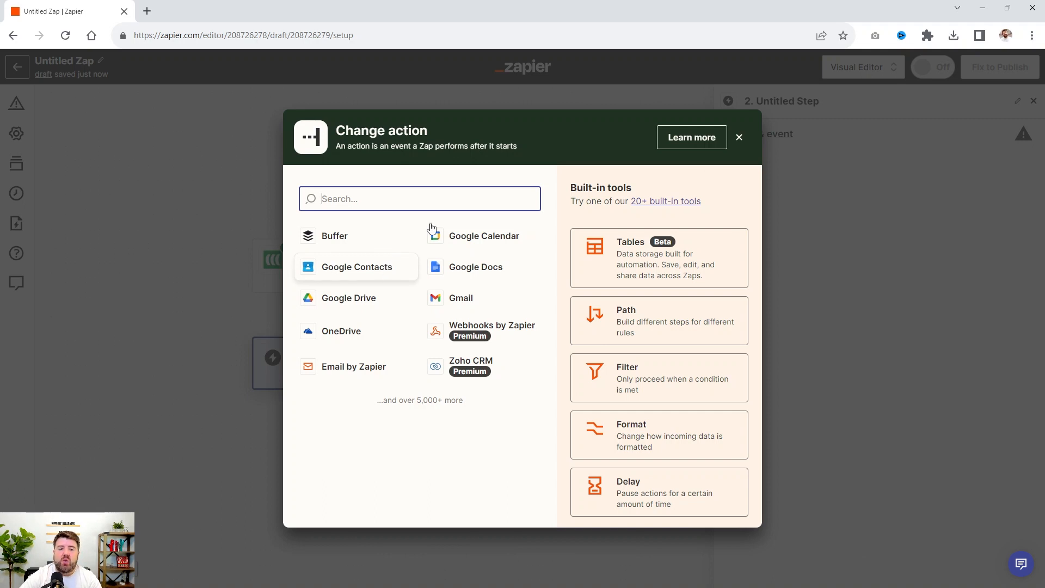
Set the action step to kvCORE with the Update Contact event, keeping the connected account
{"action": "type", "text": "kvcore"}
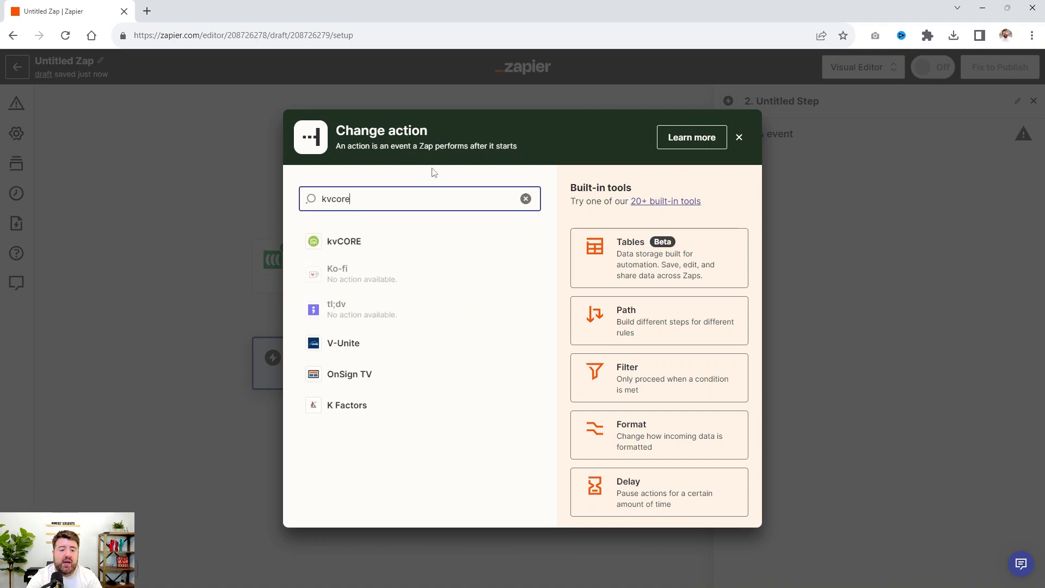
{"action": "left_click", "coordinate": [357, 242]}
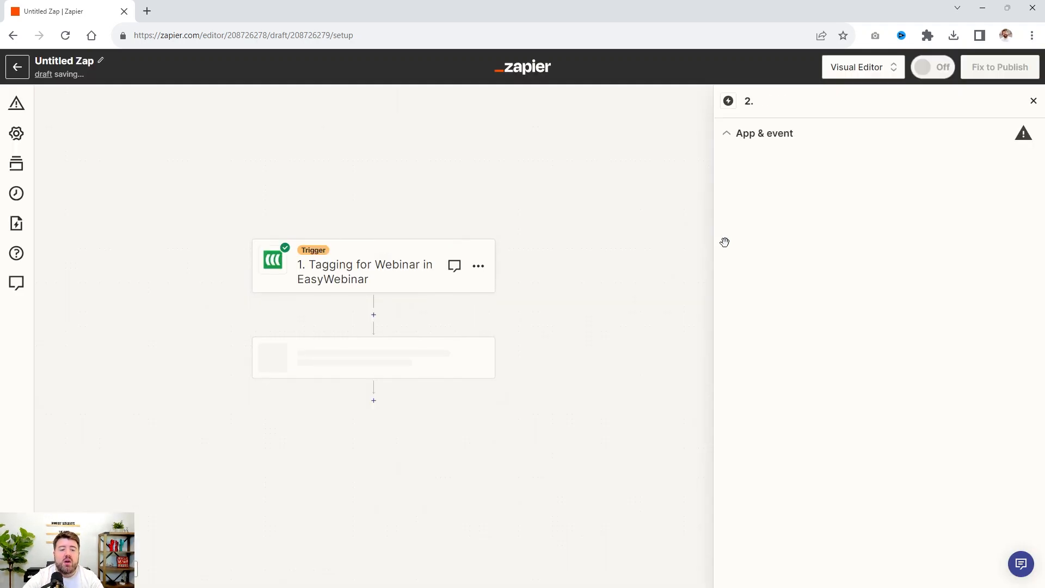
{"action": "left_click", "coordinate": [784, 230]}
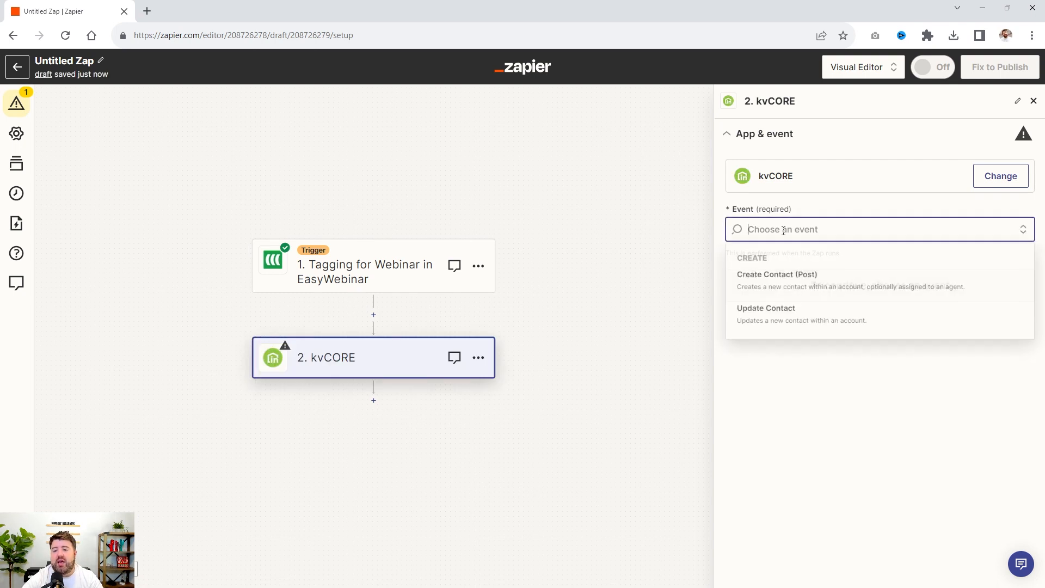
{"action": "left_click", "coordinate": [780, 317]}
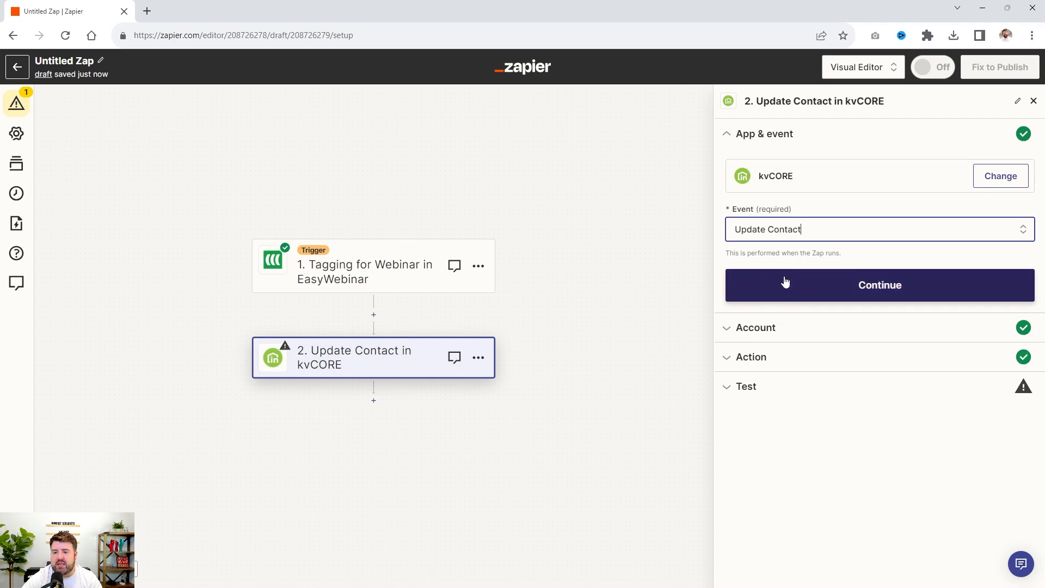
{"action": "left_click", "coordinate": [784, 288]}
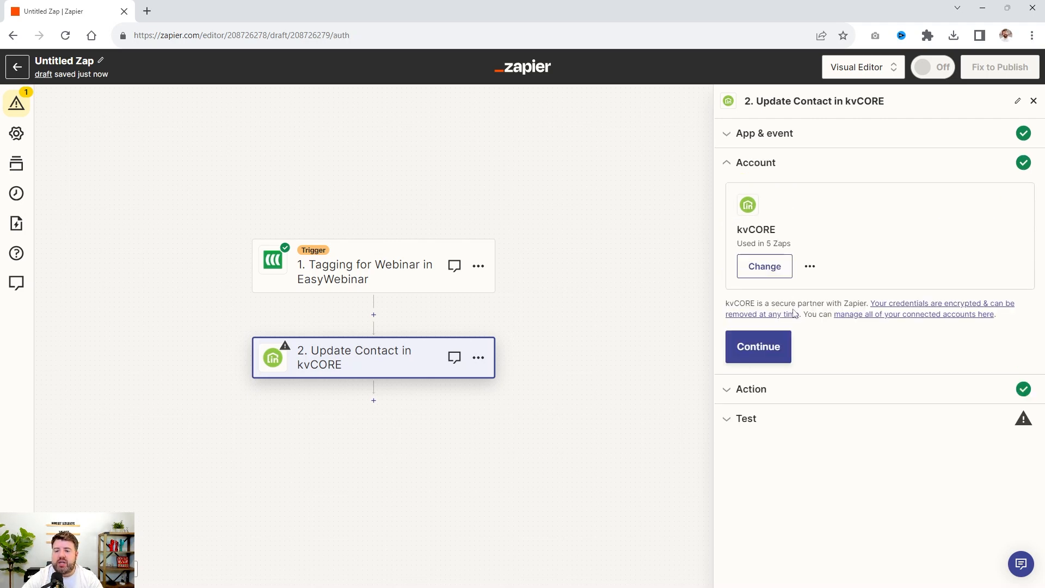
{"action": "left_click", "coordinate": [785, 343]}
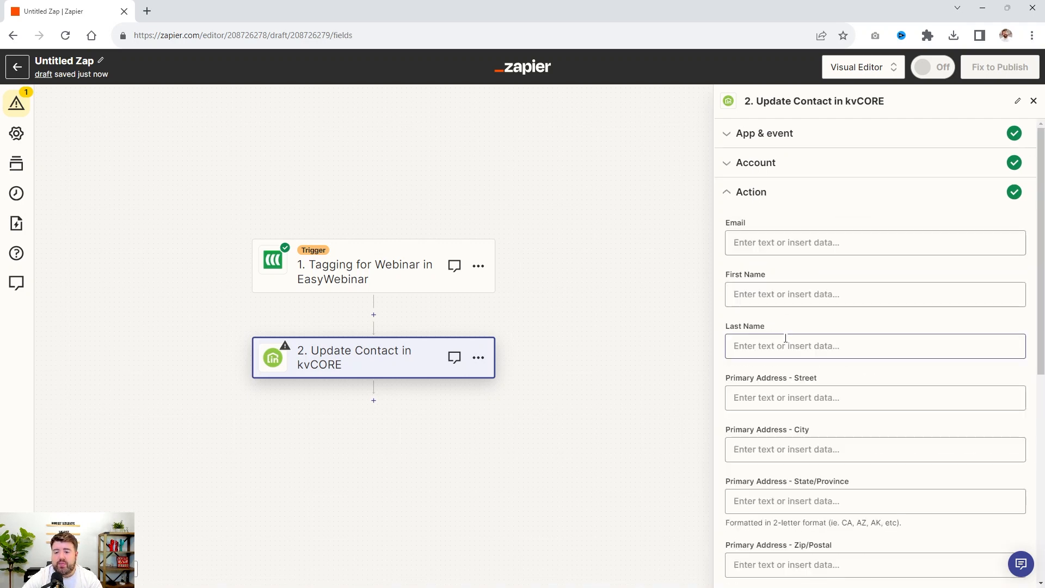
Map the contact's Email and First Name fields to the matching values from the EasyWebinar trigger
{"action": "scroll", "coordinate": [765, 207], "scroll_direction": "down", "scroll_amount": 2}
{"action": "scroll", "coordinate": [773, 215], "scroll_direction": "up", "scroll_amount": 2}
{"action": "left_click", "coordinate": [788, 240]}
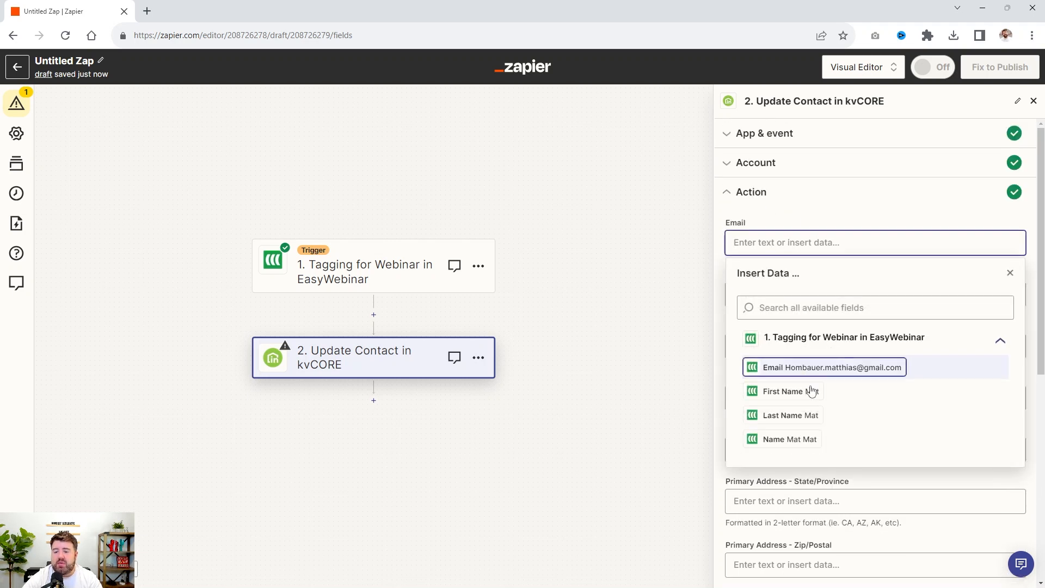
{"action": "left_click", "coordinate": [831, 369]}
{"action": "left_click", "coordinate": [813, 210]}
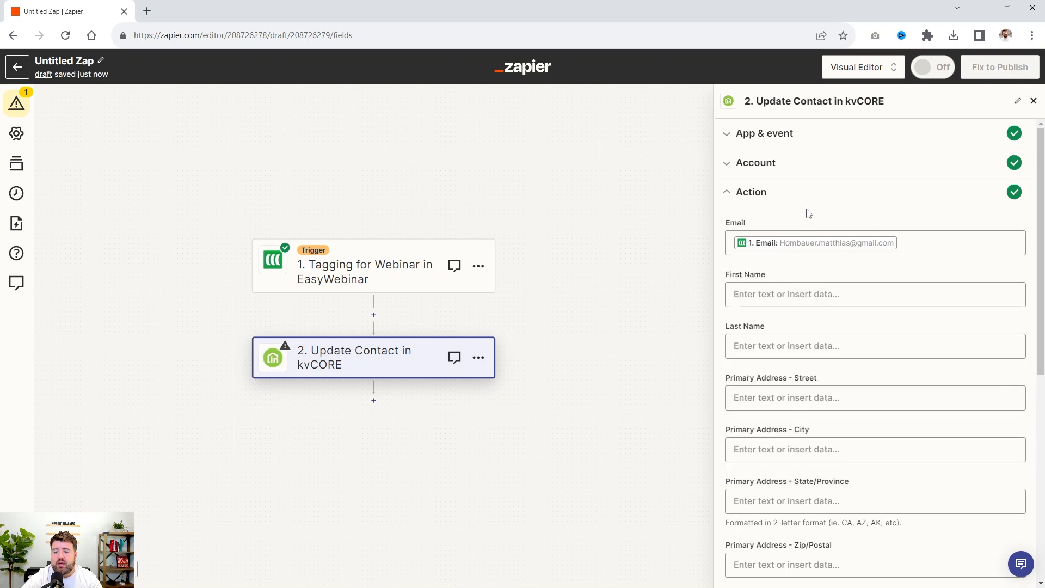
{"action": "left_click", "coordinate": [773, 294]}
{"action": "left_click", "coordinate": [791, 443]}
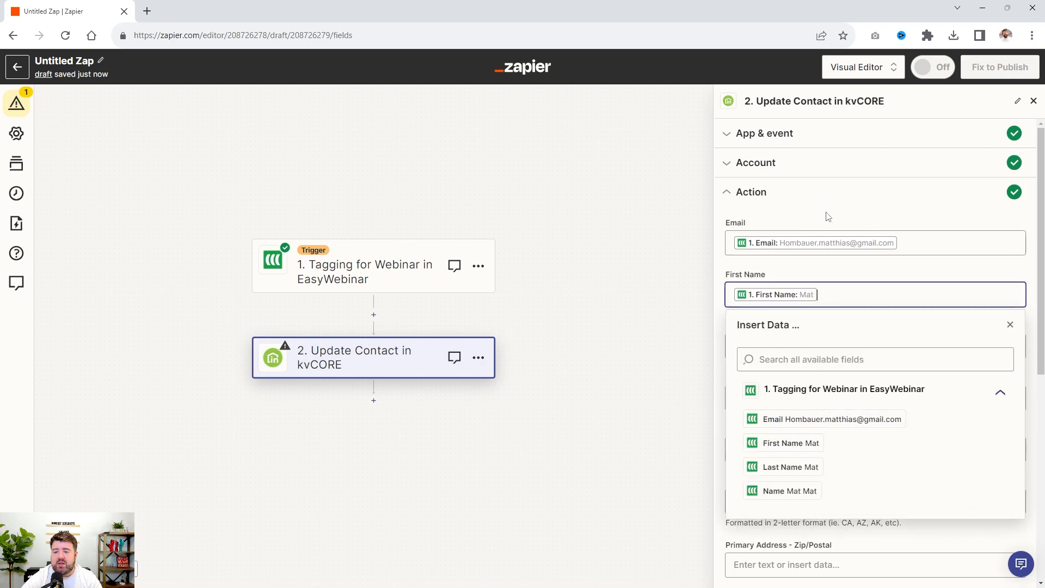
{"action": "left_click", "coordinate": [824, 215]}
Map the contact's Last Name field to the Last Name value from the EasyWebinar trigger
{"action": "left_click", "coordinate": [795, 352]}
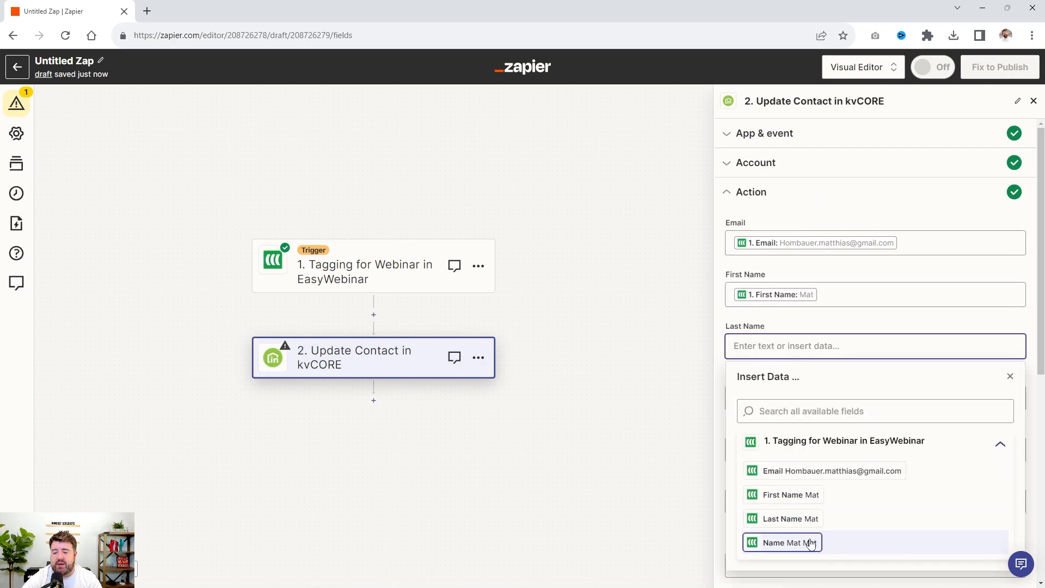
{"action": "left_click", "coordinate": [805, 518]}
{"action": "left_click", "coordinate": [829, 193]}
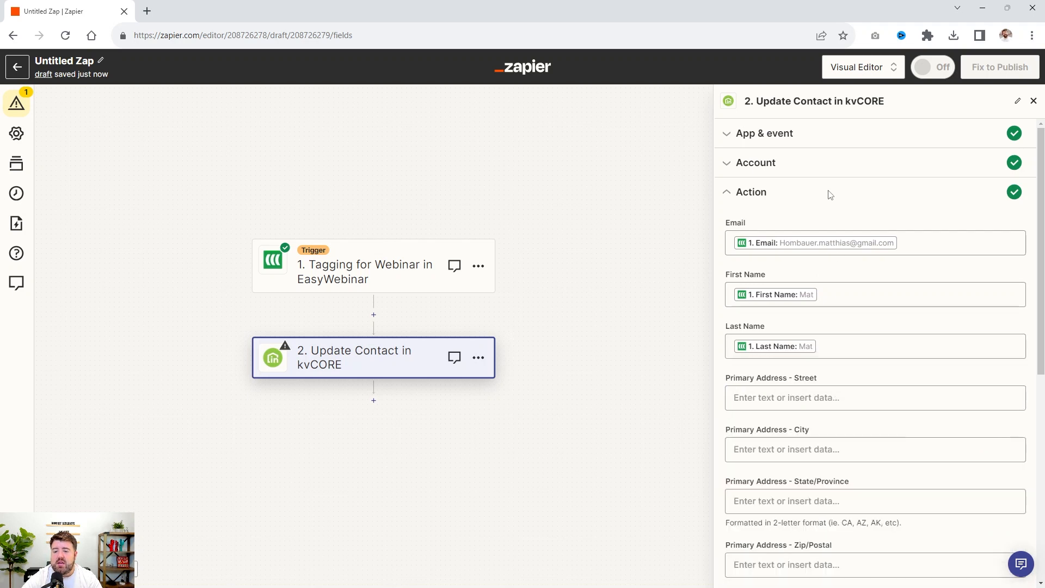
Clear the contact's Last Name mapping and reinsert the Last Name value from the EasyWebinar trigger
{"action": "scroll", "coordinate": [828, 195], "scroll_direction": "down", "scroll_amount": 3}
{"action": "scroll", "coordinate": [782, 245], "scroll_direction": "down", "scroll_amount": 3}
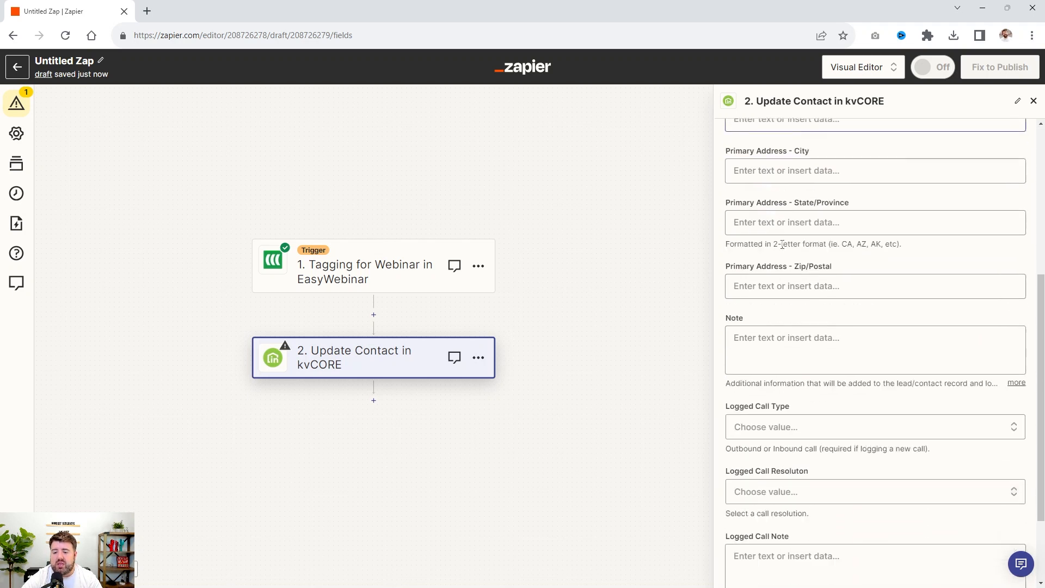
{"action": "scroll", "coordinate": [783, 245], "scroll_direction": "up", "scroll_amount": 5}
{"action": "left_click", "coordinate": [834, 296]}
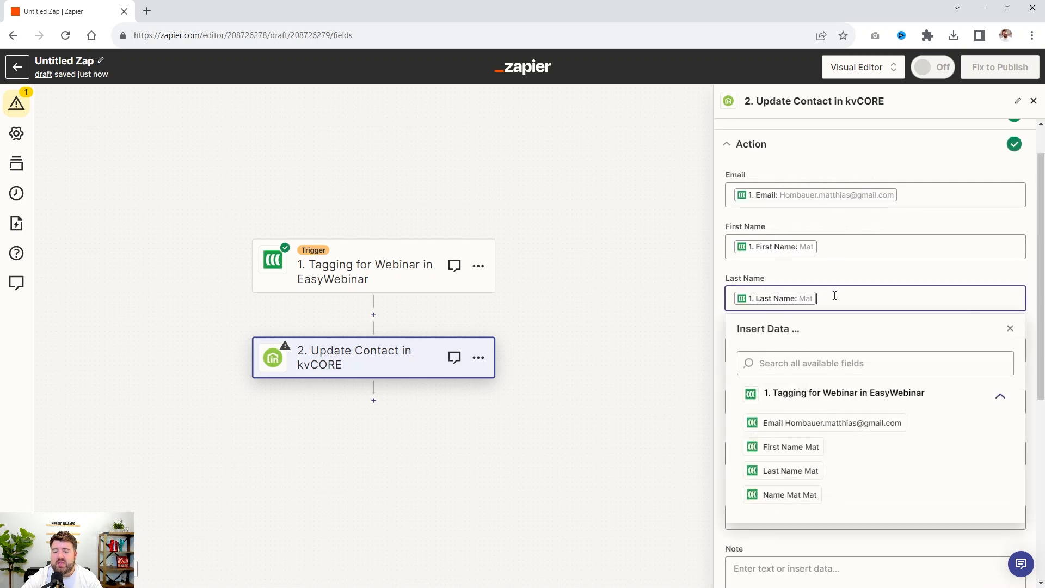
{"action": "key", "text": "BackSpace"}
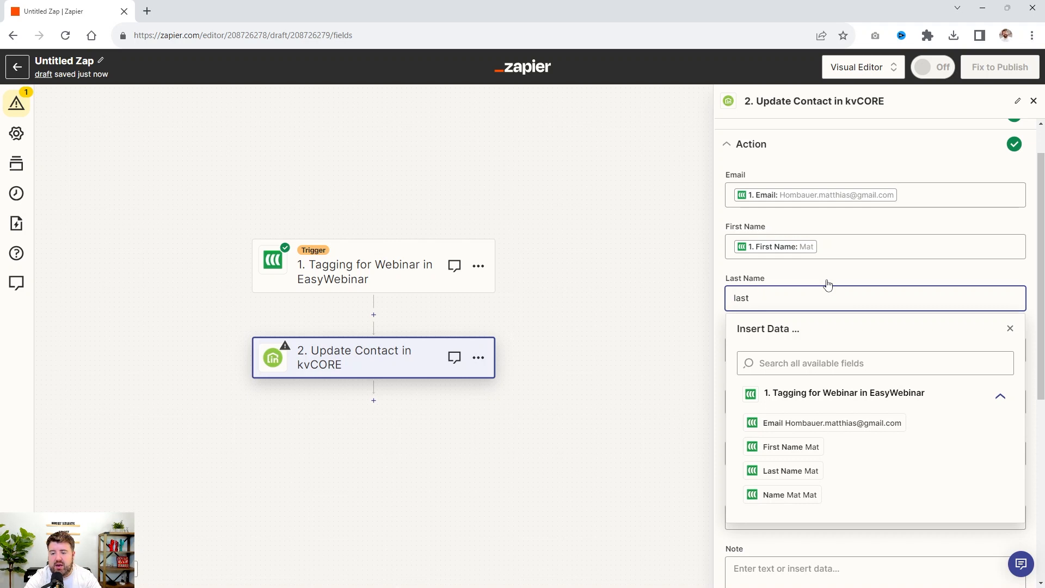
{"action": "key", "text": "BackSpace"}
{"action": "key", "text": "BackSpace"}
{"action": "key", "text": "BackSpace"}
{"action": "key", "text": "BackSpace"}
{"action": "left_click", "coordinate": [825, 359]}
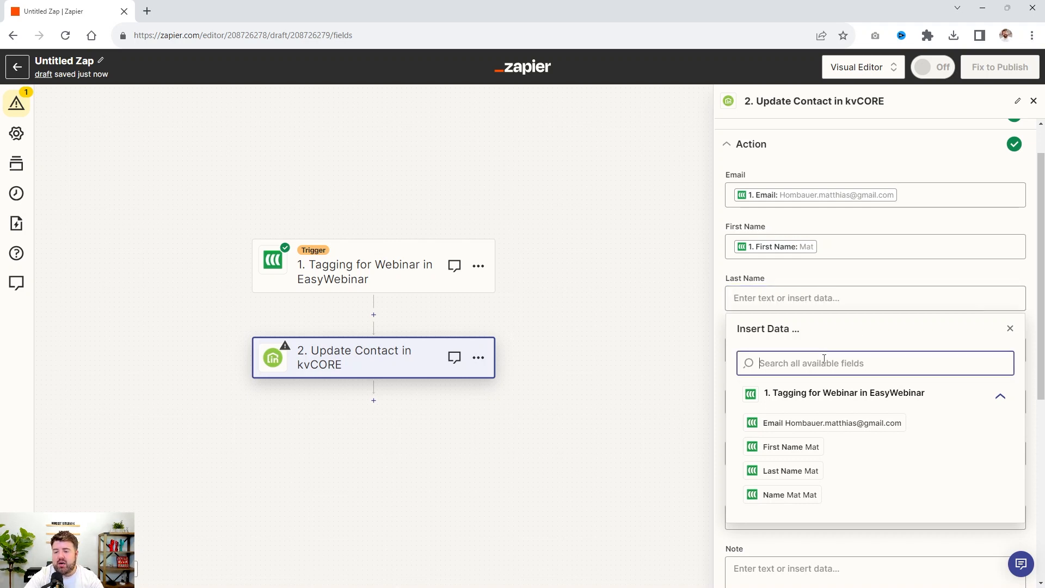
{"action": "type", "text": "last na"}
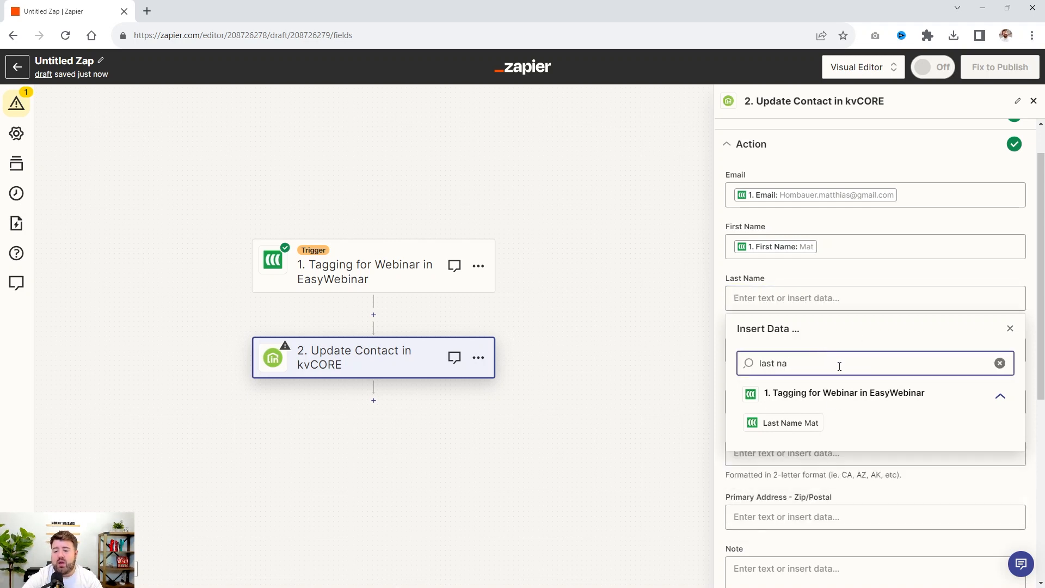
{"action": "left_click", "coordinate": [784, 423]}
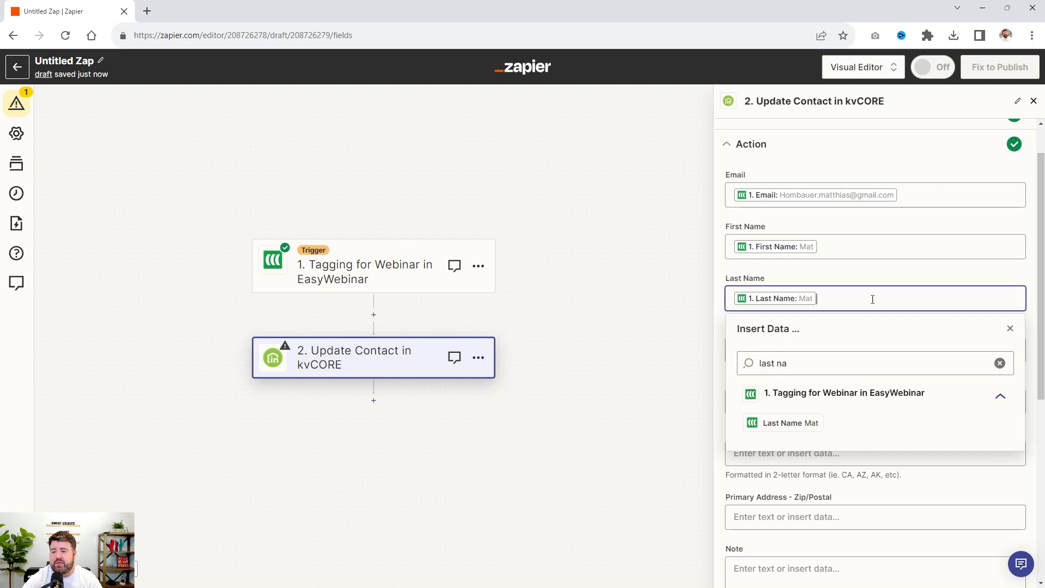
{"action": "left_click", "coordinate": [877, 276]}
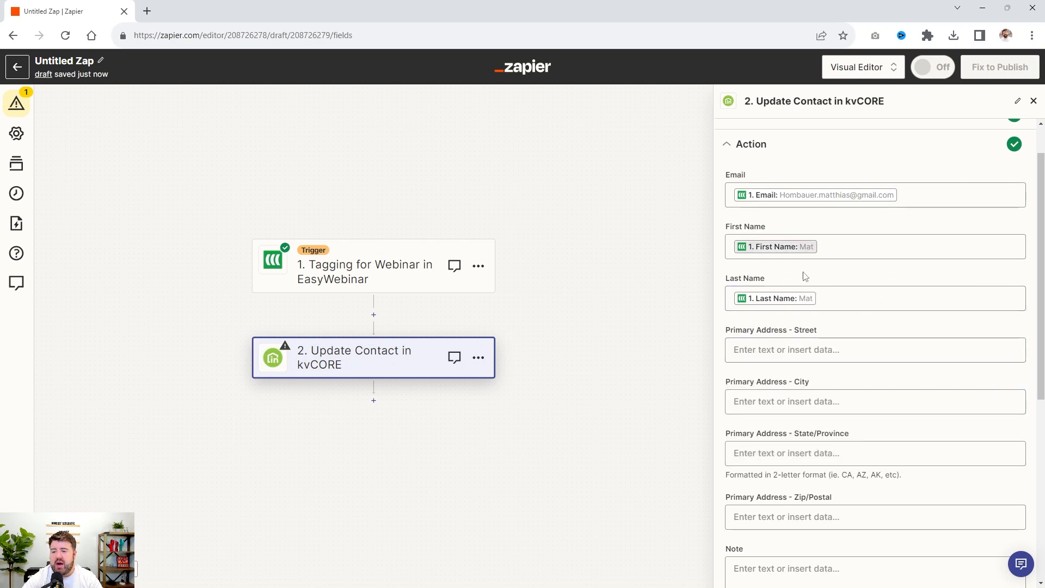
Compose the contact's Note from the trigger's First Name value followed by "attended the webinar on"
{"action": "scroll", "coordinate": [856, 278], "scroll_direction": "down", "scroll_amount": 5}
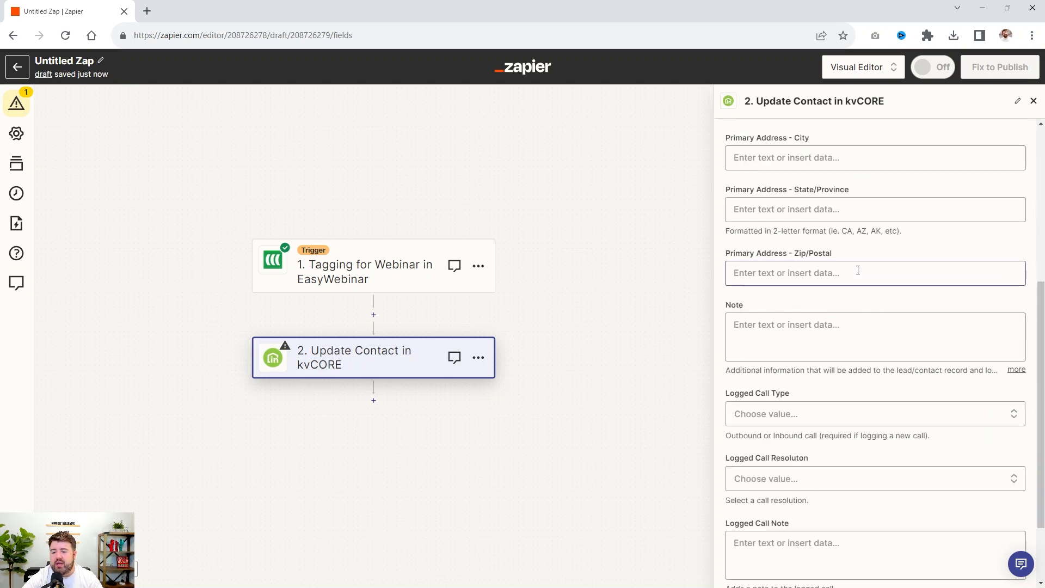
{"action": "left_click", "coordinate": [786, 324]}
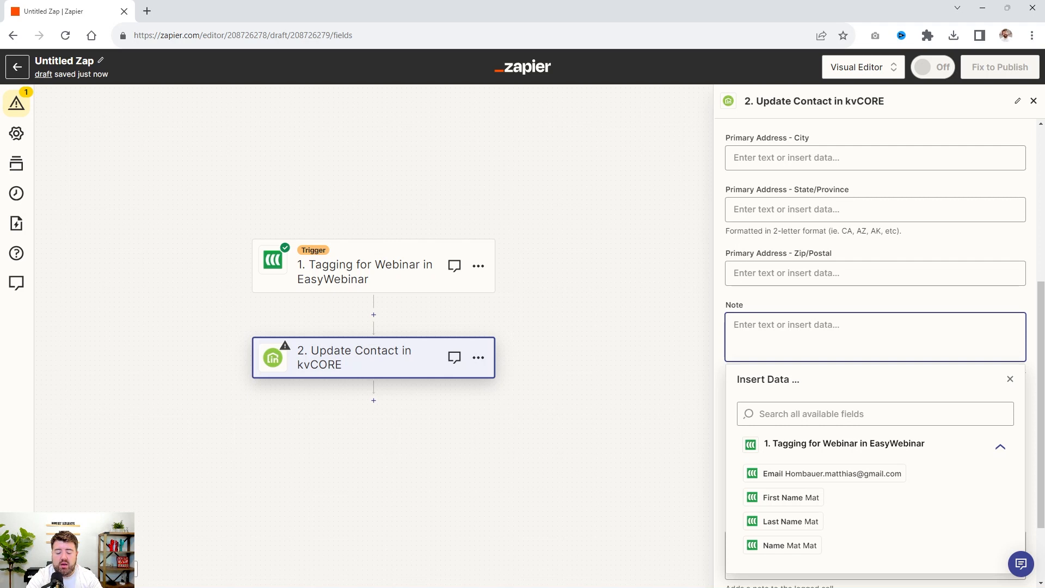
{"action": "type", "text": "Le"}
{"action": "key", "text": "BackSpace"}
{"action": "key", "text": "BackSpace"}
{"action": "left_click", "coordinate": [790, 497]}
{"action": "type", "text": "attended the webinar on"}
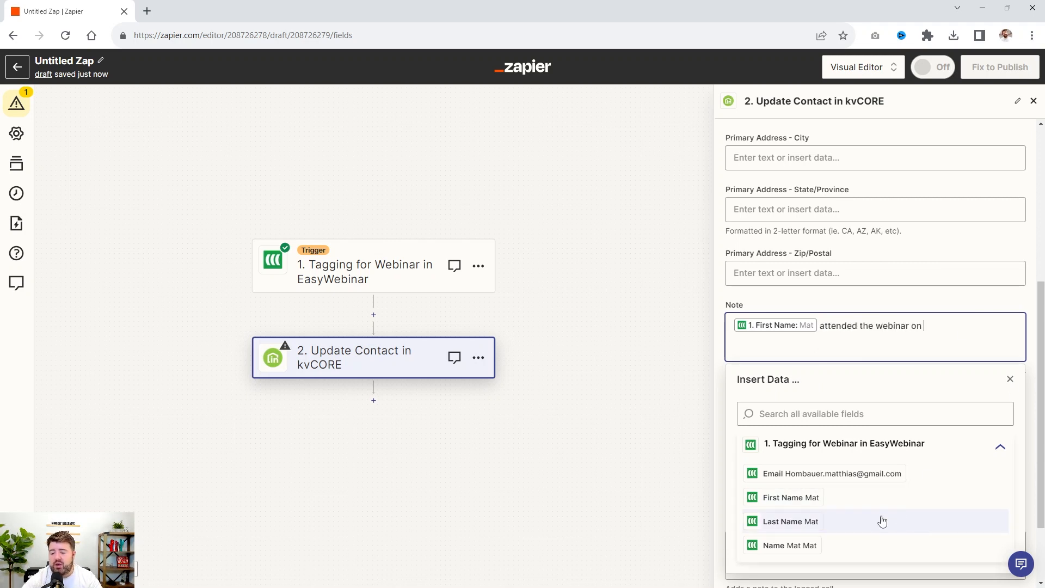
Search the EasyWebinar trigger data for a webinar or attendance field for the note, using terms such as "web" and "att"
{"action": "scroll", "coordinate": [871, 490], "scroll_direction": "down", "scroll_amount": 2}
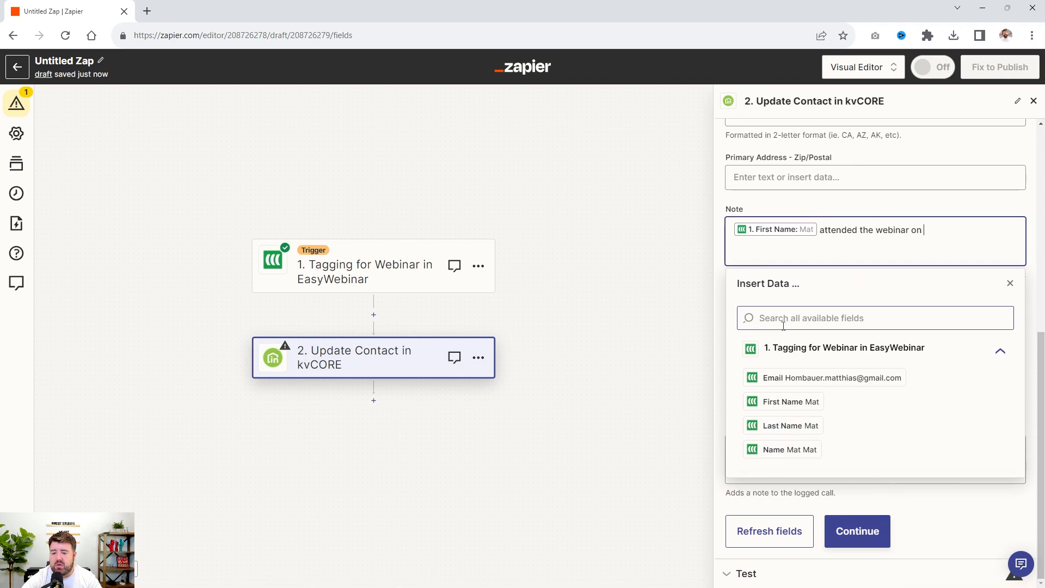
{"action": "left_click", "coordinate": [1001, 352]}
{"action": "left_click", "coordinate": [1002, 353]}
{"action": "left_click", "coordinate": [866, 316]}
{"action": "type", "text": "a"}
{"action": "key", "text": "BackSpace"}
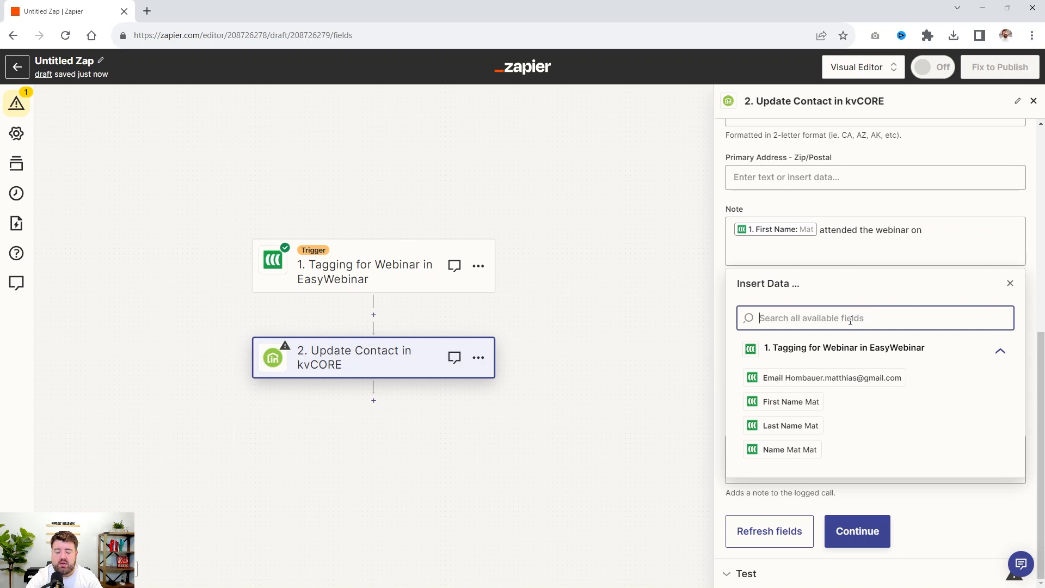
{"action": "type", "text": "web"}
{"action": "key", "text": "BackSpace"}
{"action": "key", "text": "BackSpace"}
{"action": "key", "text": "BackSpace"}
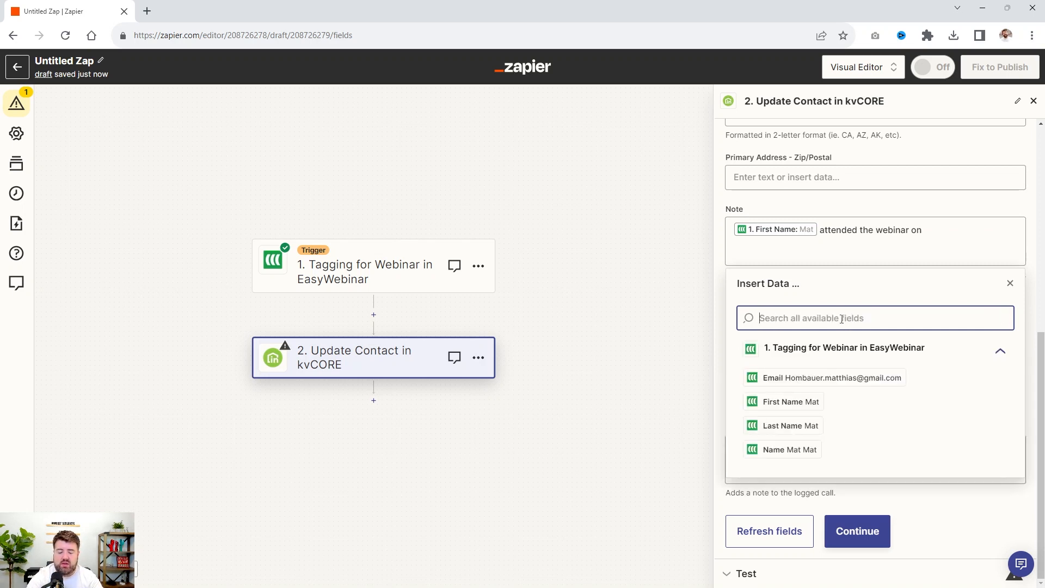
{"action": "type", "text": "wei"}
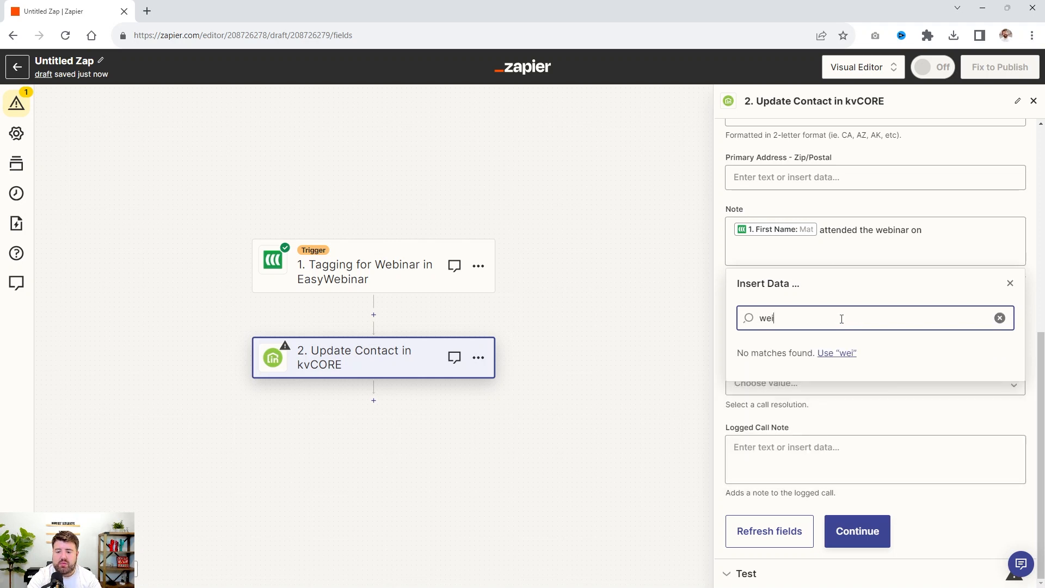
{"action": "key", "text": "BackSpace"}
{"action": "type", "text": "att"}
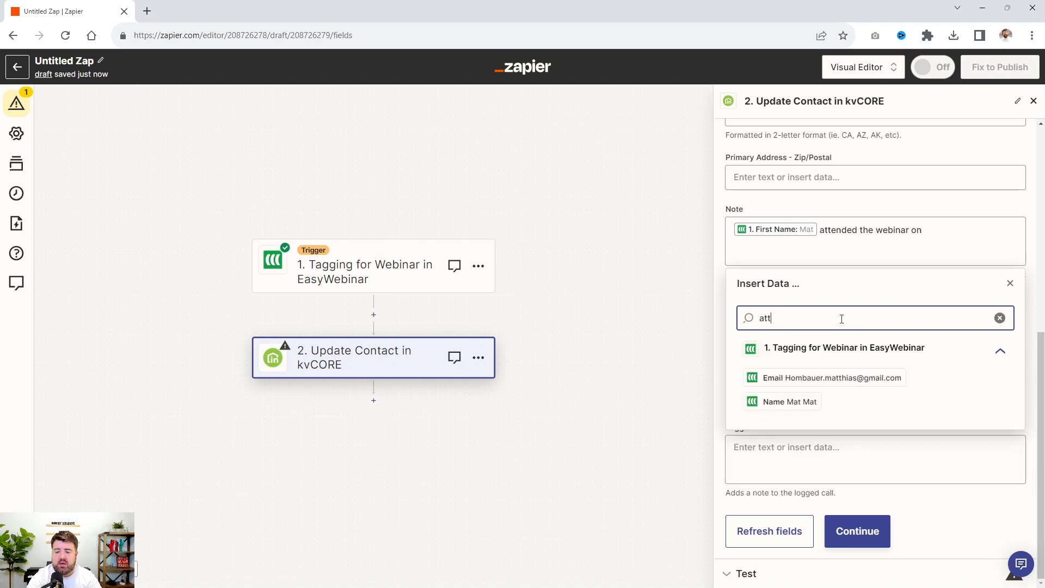
{"action": "key", "text": "BackSpace"}
{"action": "key", "text": "BackSpace"}
{"action": "key", "text": "BackSpace"}
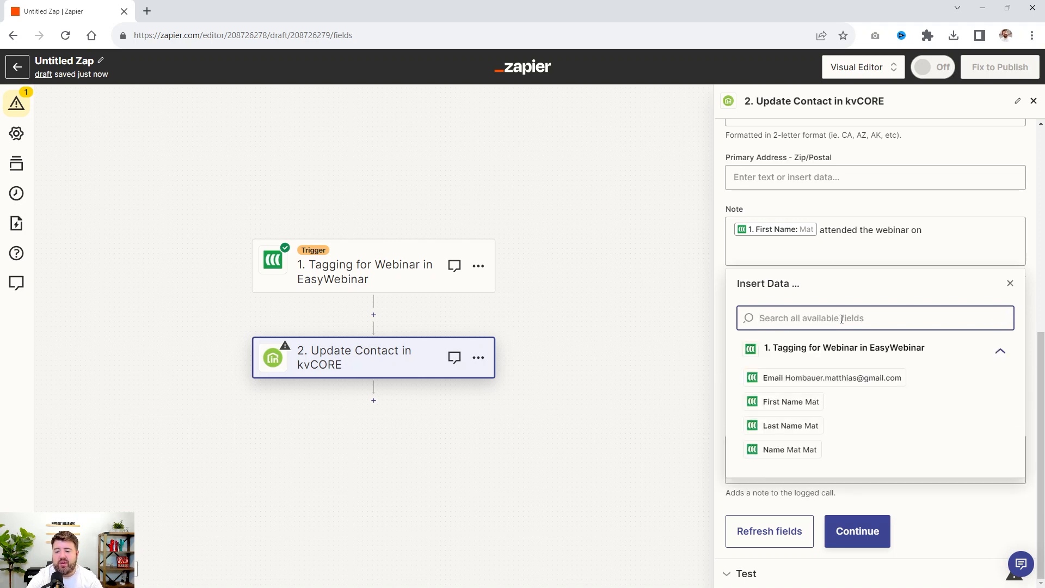
{"action": "left_click", "coordinate": [831, 353]}
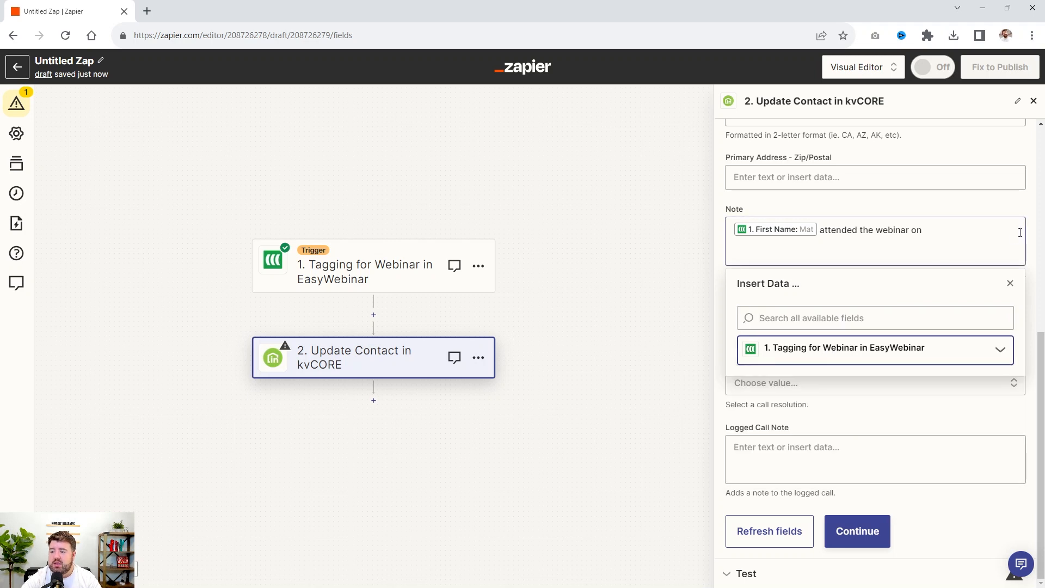
{"action": "left_click", "coordinate": [1030, 214]}
Replace the trailing "on" in the Note with a period so the text ends in "attended the webinar."
{"action": "left_click", "coordinate": [940, 233]}
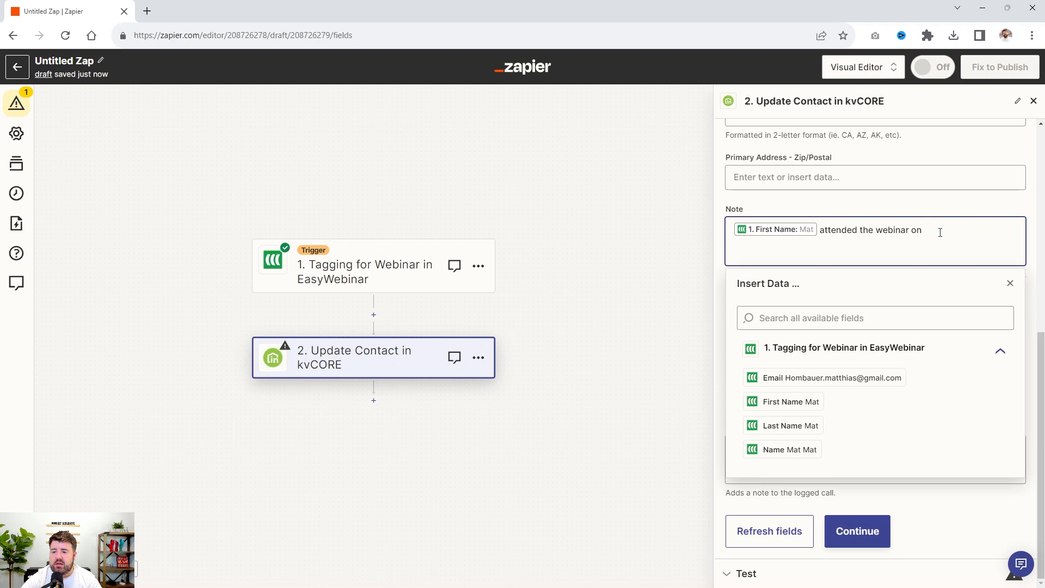
{"action": "key", "text": "BackSpace"}
{"action": "key", "text": "BackSpace"}
{"action": "key", "text": "BackSpace"}
{"action": "key", "text": "BackSpace"}
{"action": "type", "text": "."}
{"action": "left_click", "coordinate": [886, 214]}
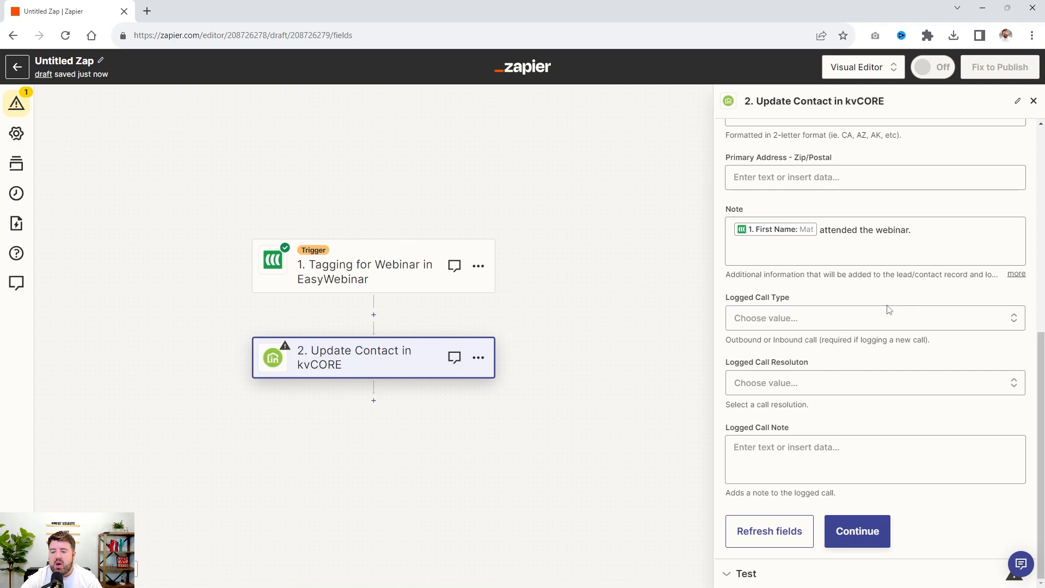
Review the contact data prepared for the test, and recheck the action's mapped, address and logged call fields
{"action": "left_click", "coordinate": [856, 546]}
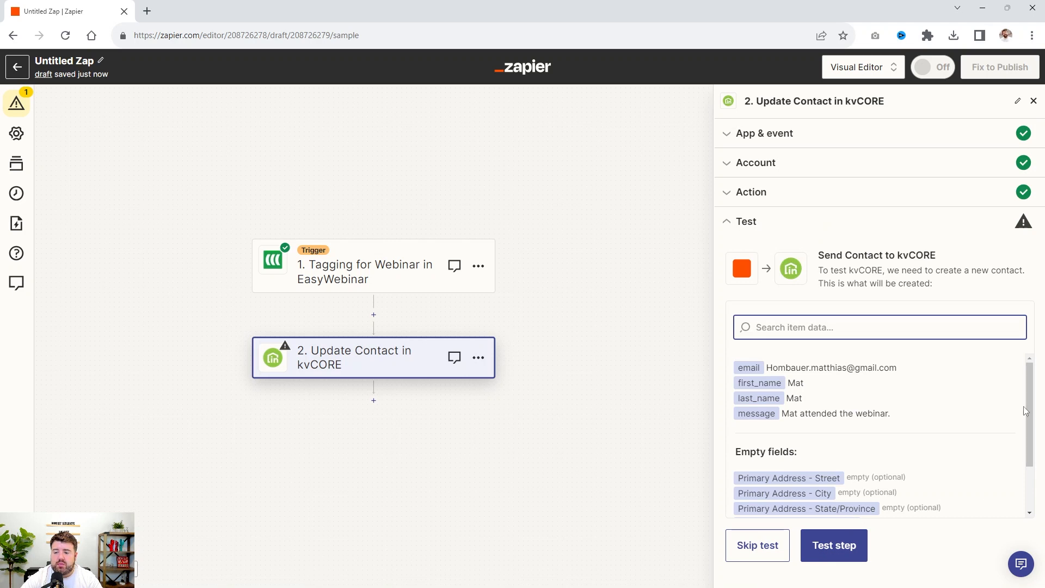
{"action": "left_click", "coordinate": [795, 201]}
{"action": "scroll", "coordinate": [891, 337], "scroll_direction": "down", "scroll_amount": 4}
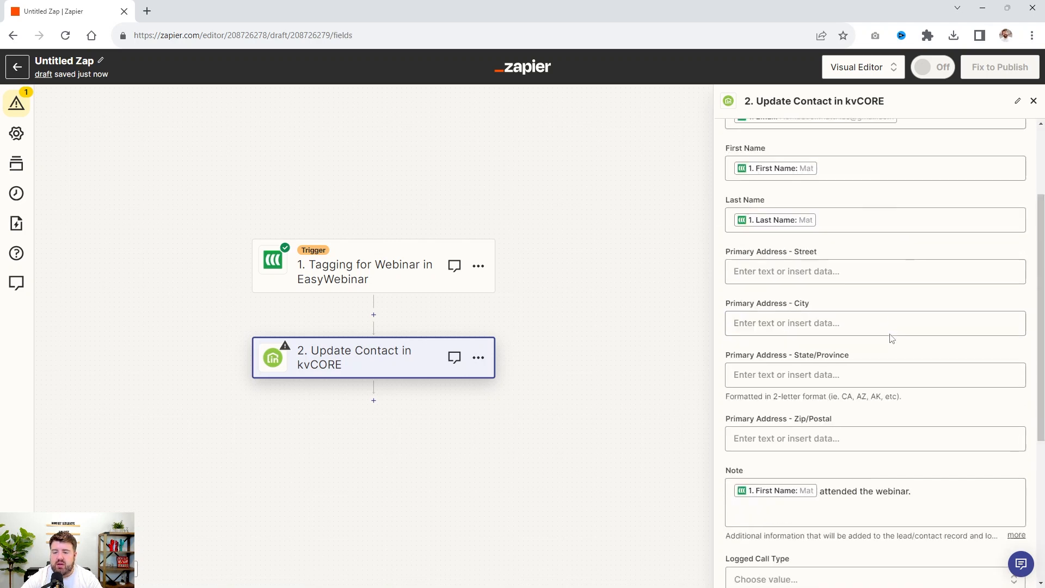
{"action": "scroll", "coordinate": [891, 334], "scroll_direction": "down", "scroll_amount": 3}
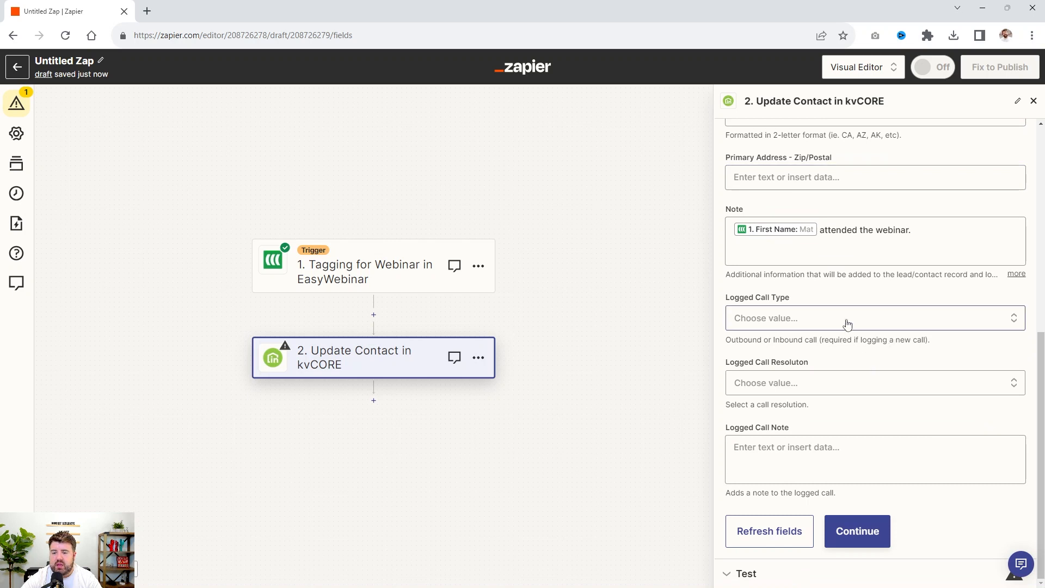
{"action": "scroll", "coordinate": [847, 327], "scroll_direction": "up", "scroll_amount": 3}
{"action": "scroll", "coordinate": [849, 349], "scroll_direction": "up", "scroll_amount": 4}
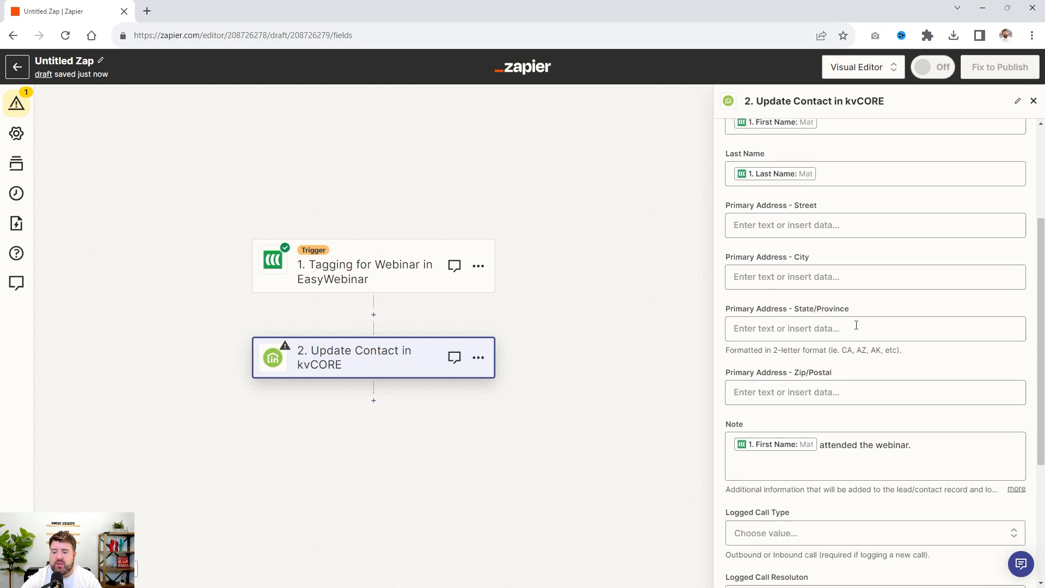
{"action": "scroll", "coordinate": [899, 349], "scroll_direction": "down", "scroll_amount": 5}
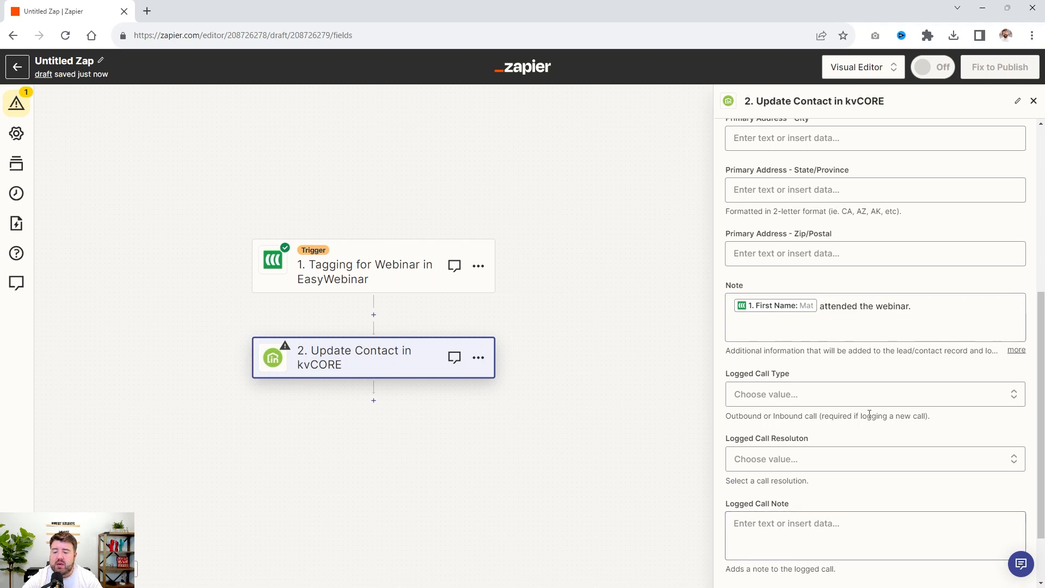
{"action": "scroll", "coordinate": [867, 415], "scroll_direction": "up", "scroll_amount": 5}
{"action": "scroll", "coordinate": [893, 272], "scroll_direction": "down", "scroll_amount": 10}
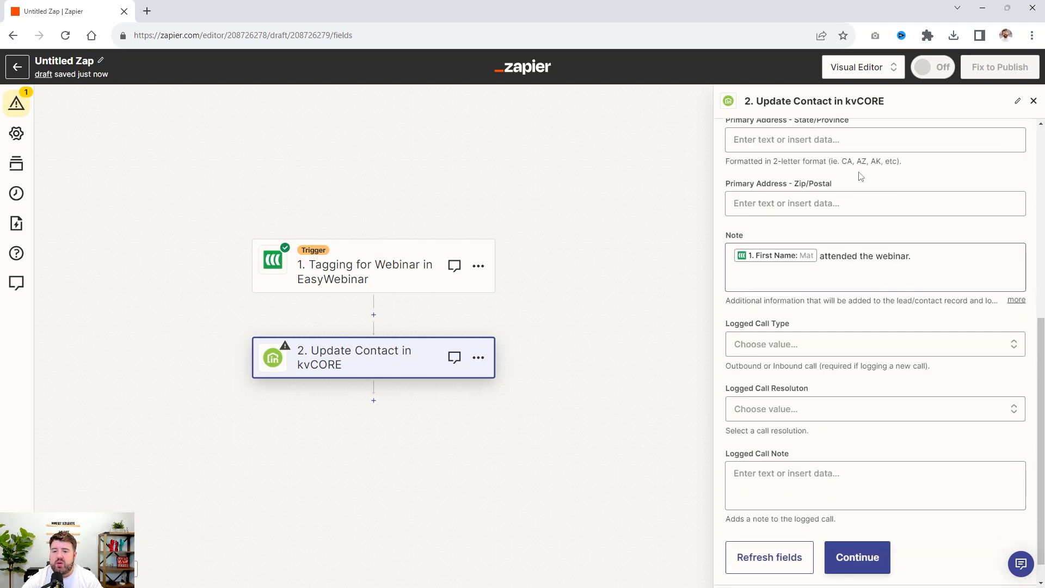
Test the Update Contact step by sending the contact to kvCORE, and publish the Zap
{"action": "left_click", "coordinate": [858, 556]}
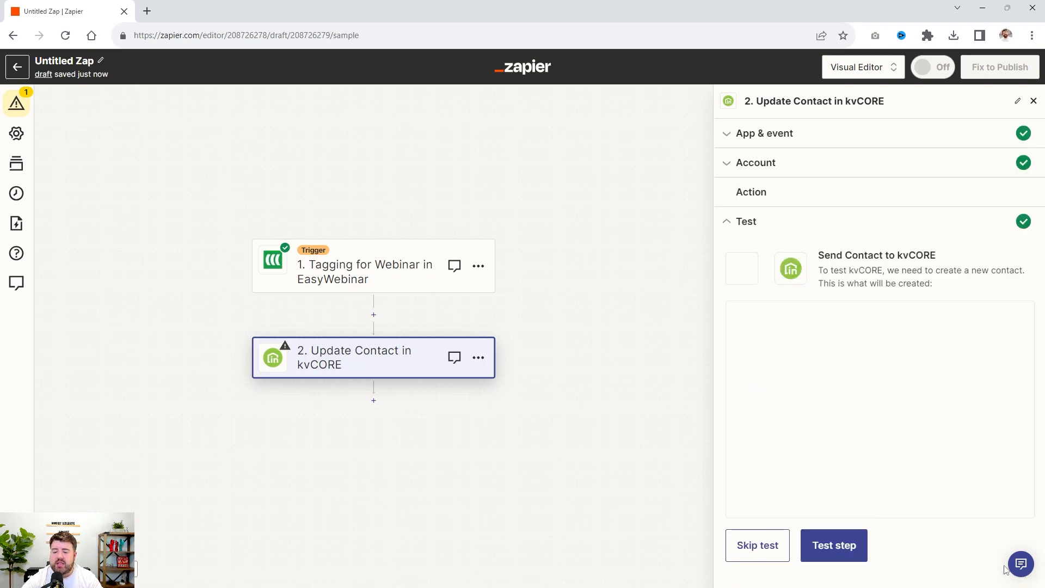
{"action": "left_click", "coordinate": [833, 544]}
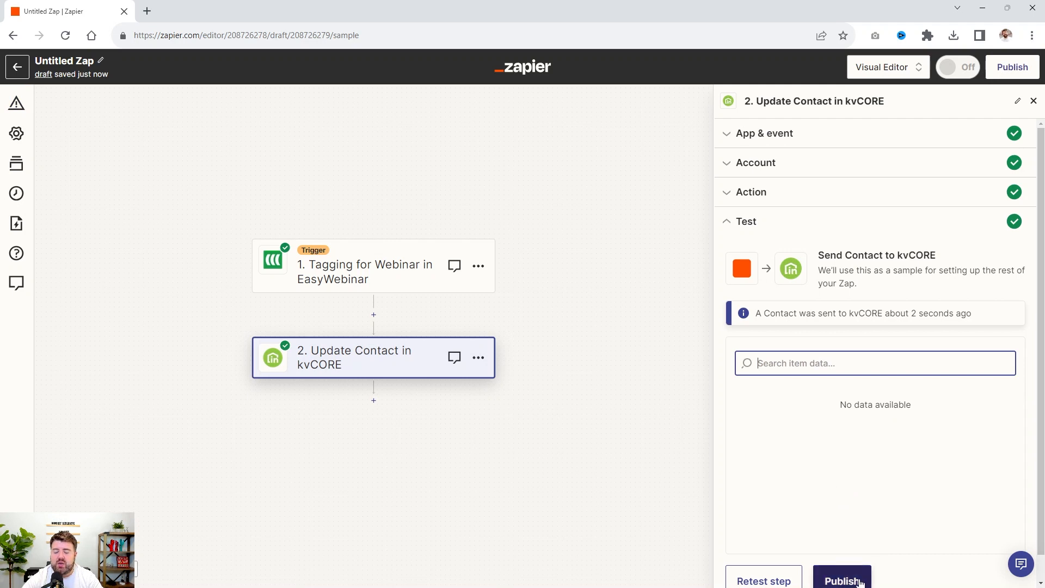
{"action": "left_click", "coordinate": [842, 577]}
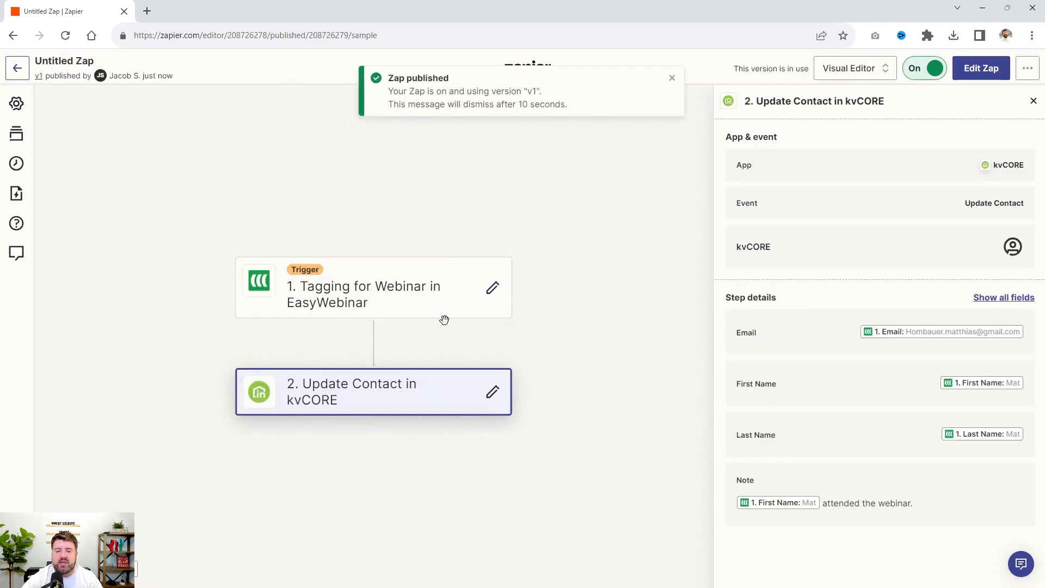
Open the published Zap's EasyWebinar trigger for editing and look through the available Tag options
{"action": "left_click", "coordinate": [489, 292]}
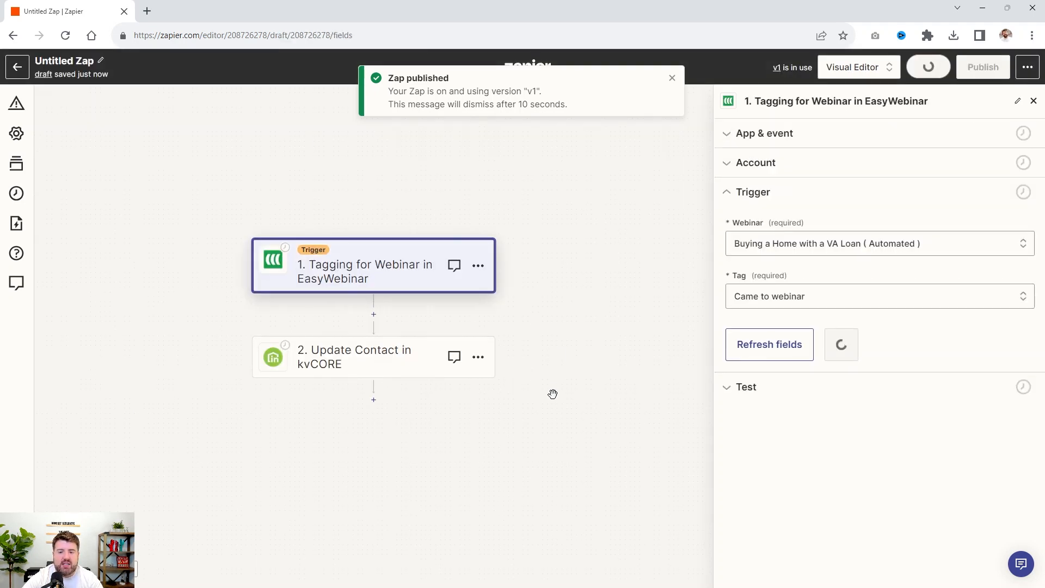
{"action": "left_click", "coordinate": [757, 297]}
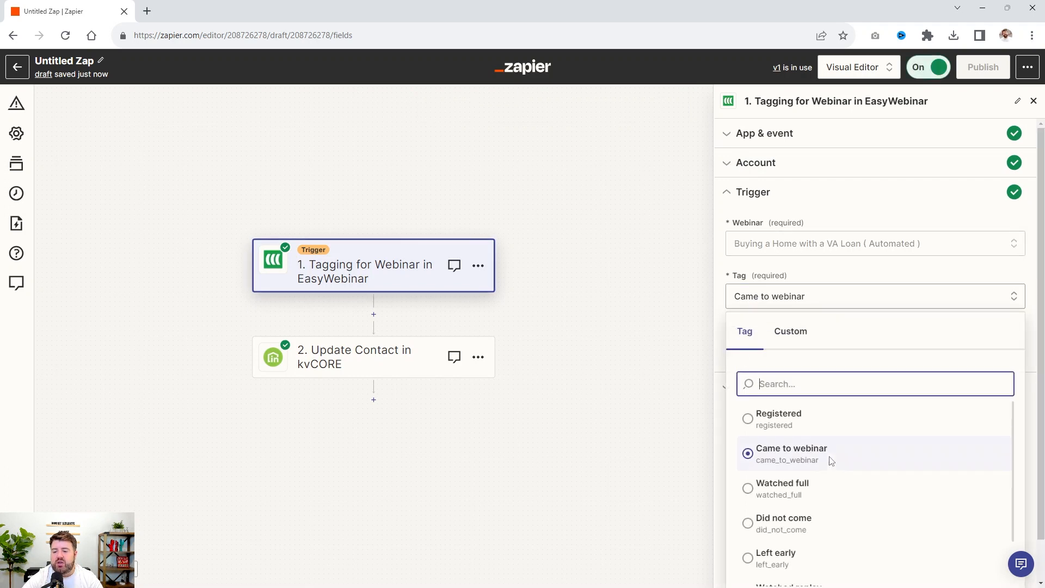
{"action": "left_click", "coordinate": [811, 491]}
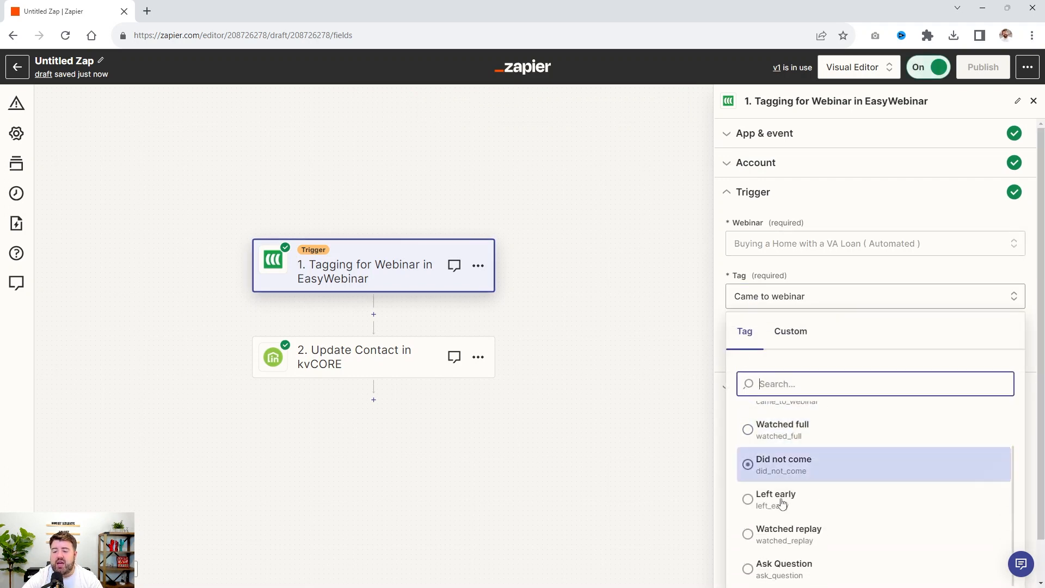
{"action": "scroll", "coordinate": [849, 481], "scroll_direction": "down", "scroll_amount": 1}
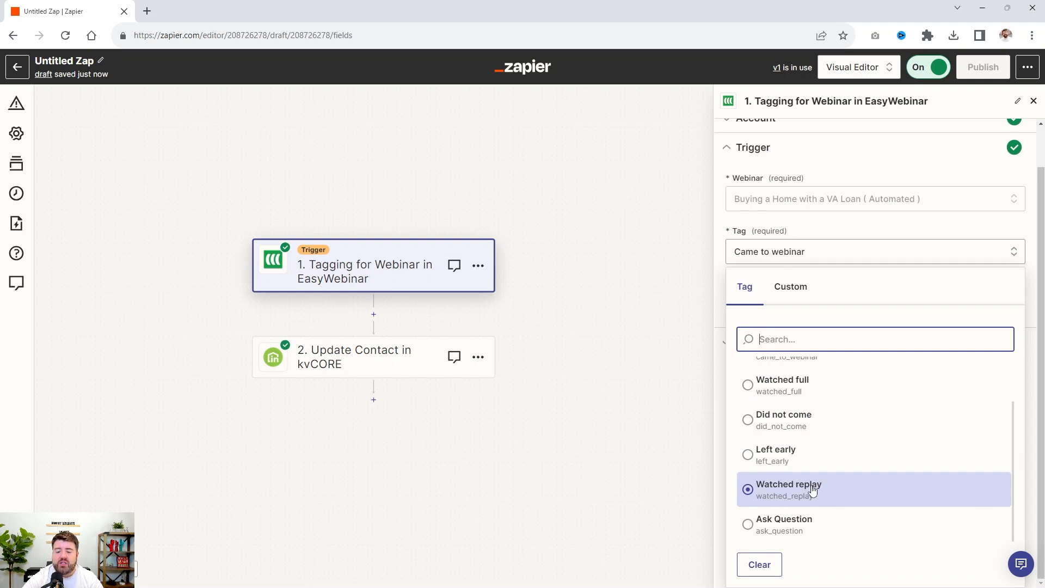
{"action": "scroll", "coordinate": [837, 455], "scroll_direction": "up", "scroll_amount": 2}
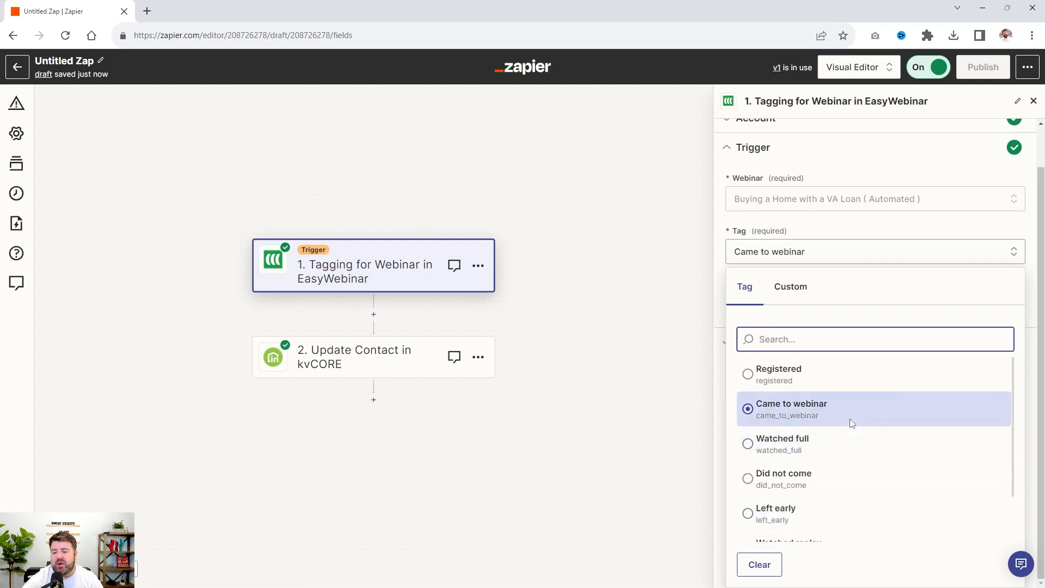
{"action": "scroll", "coordinate": [822, 412], "scroll_direction": "down", "scroll_amount": 1}
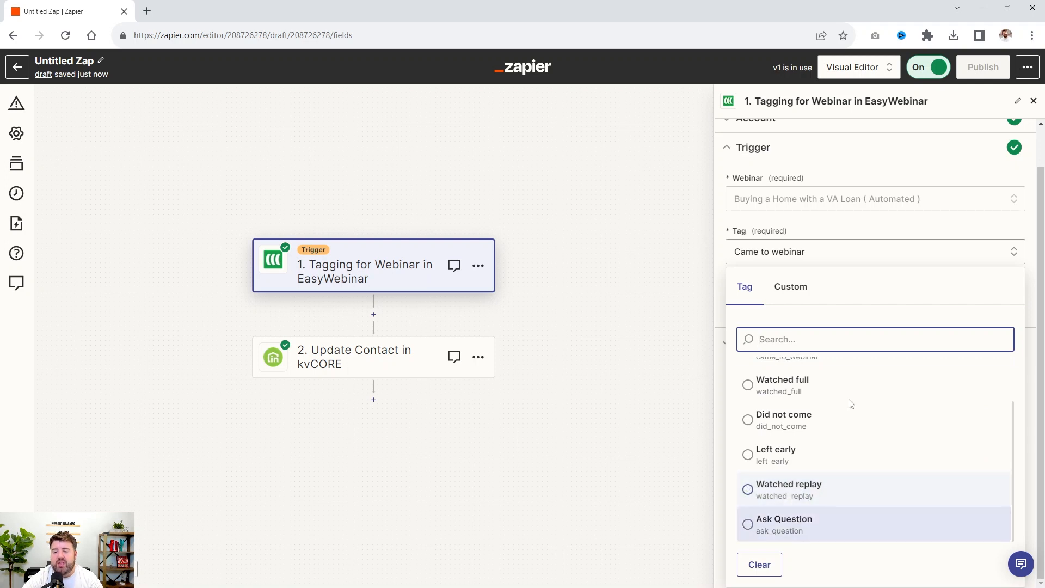
Close the trigger's Tag options without changing the selection, and rename the Zap "Update Watched Tag EasyWebinar --> kvCORE"
{"action": "left_click", "coordinate": [834, 523]}
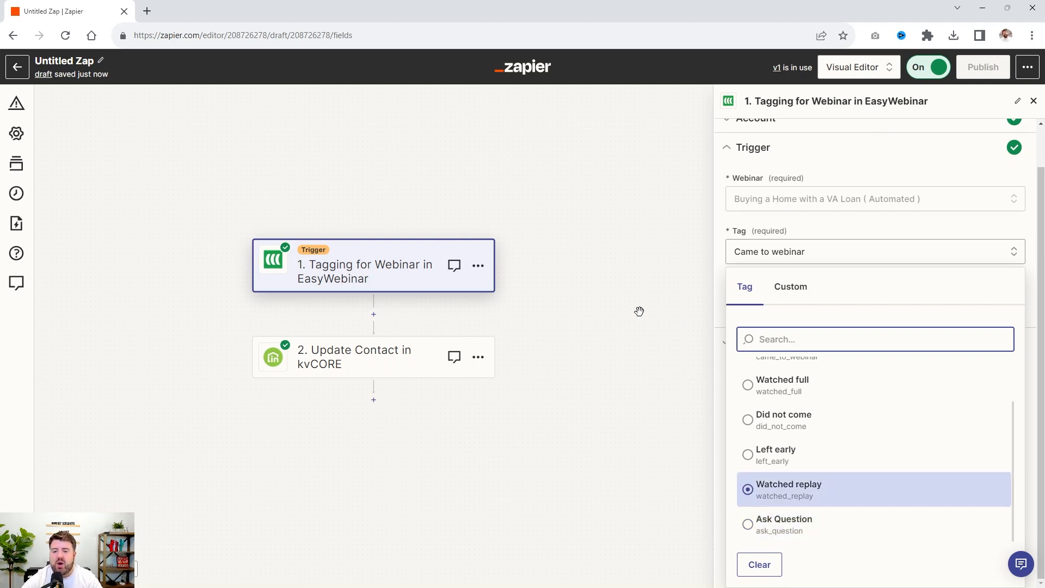
{"action": "left_click", "coordinate": [632, 289]}
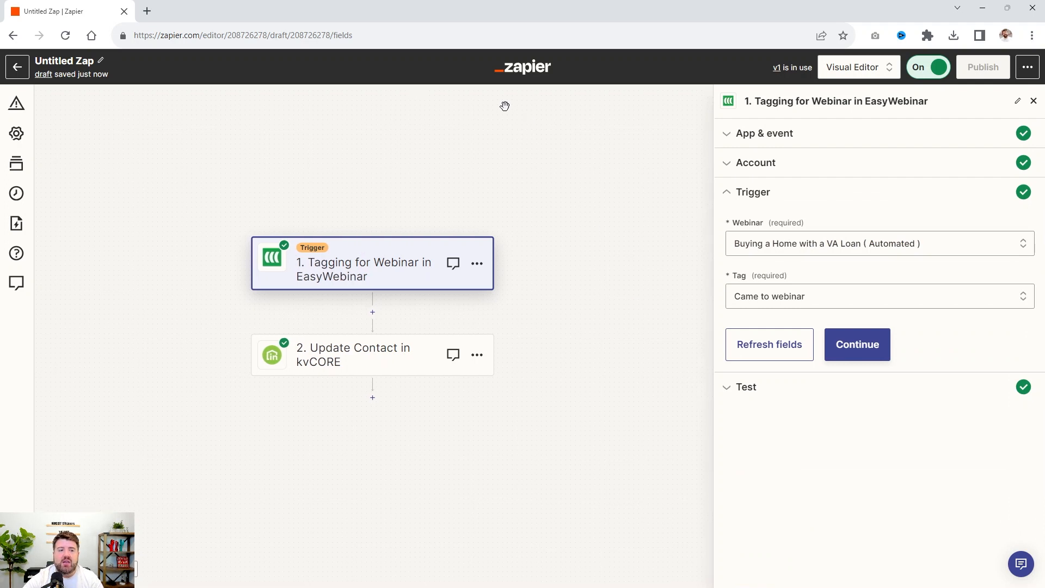
{"action": "left_click", "coordinate": [95, 59]}
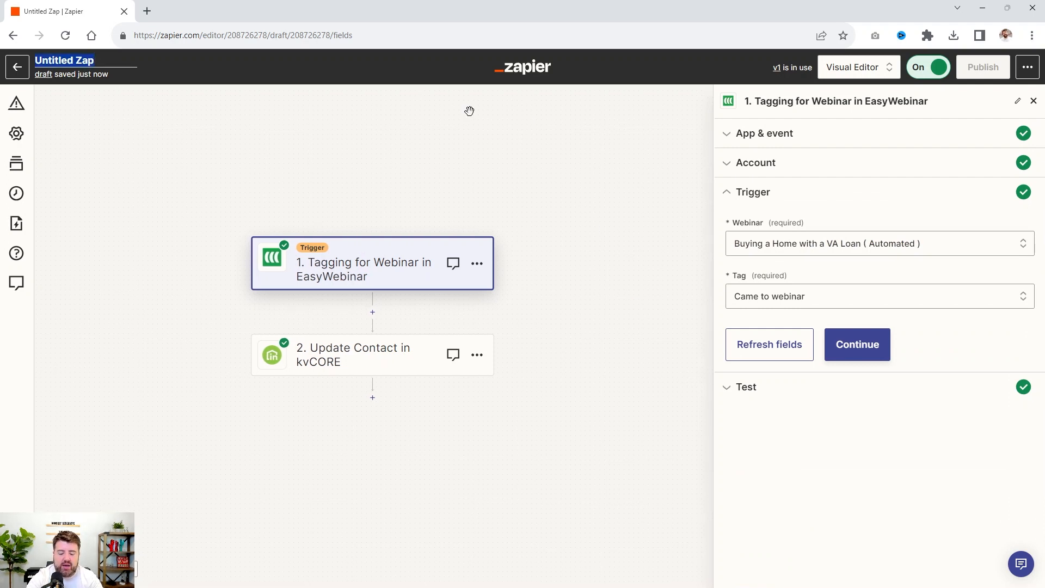
{"action": "type", "text": "Updat"}
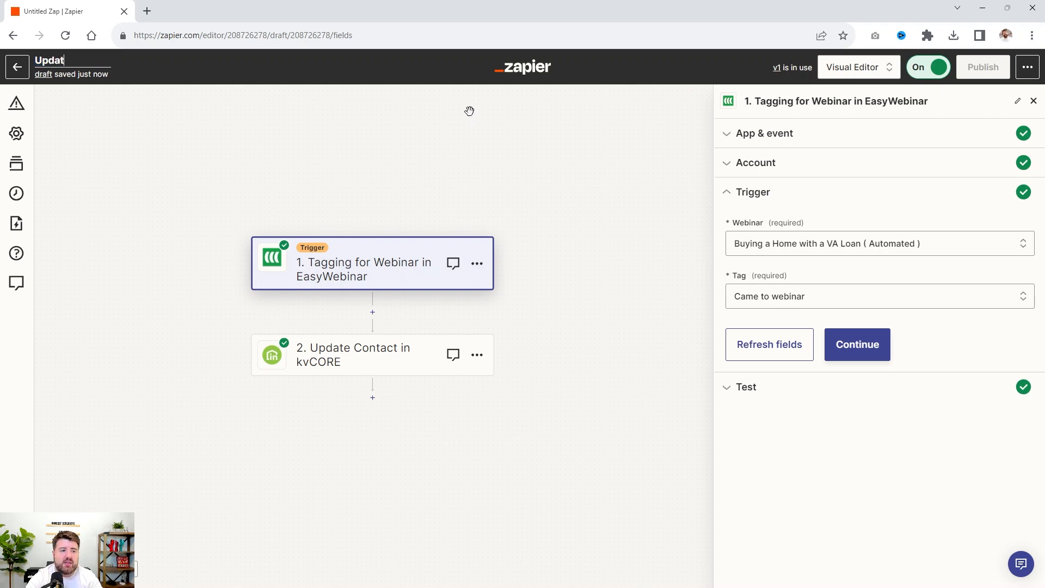
{"action": "type", "text": "e Watched Tag EasyW"}
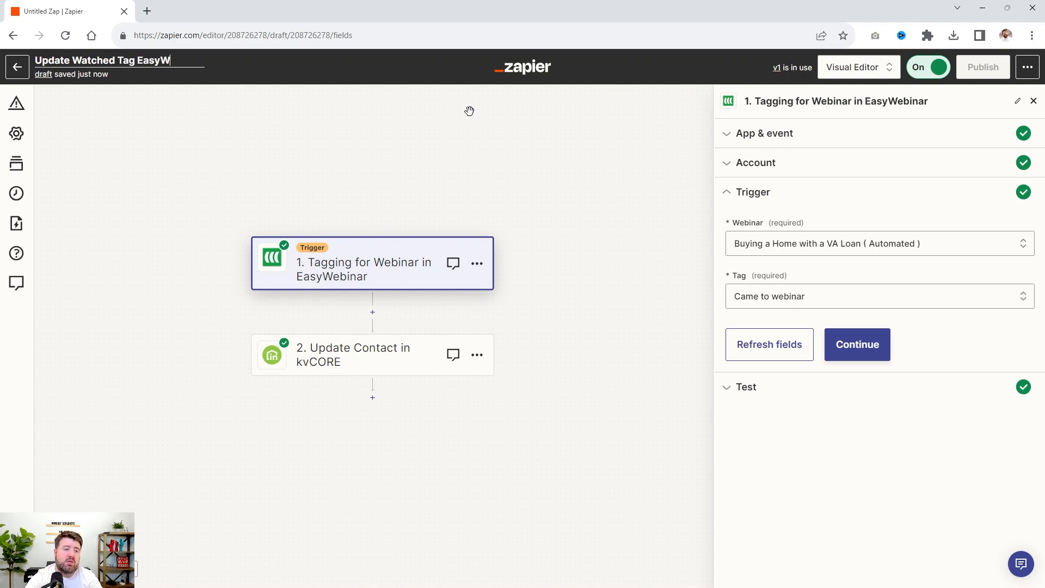
{"action": "type", "text": "KvvCORE"}
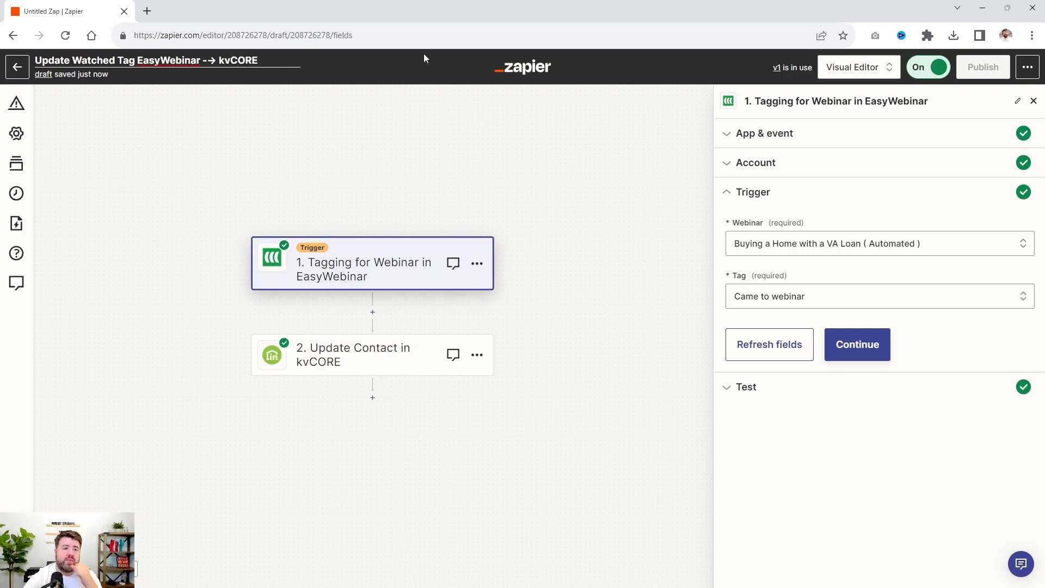
{"action": "left_click", "coordinate": [630, 222]}
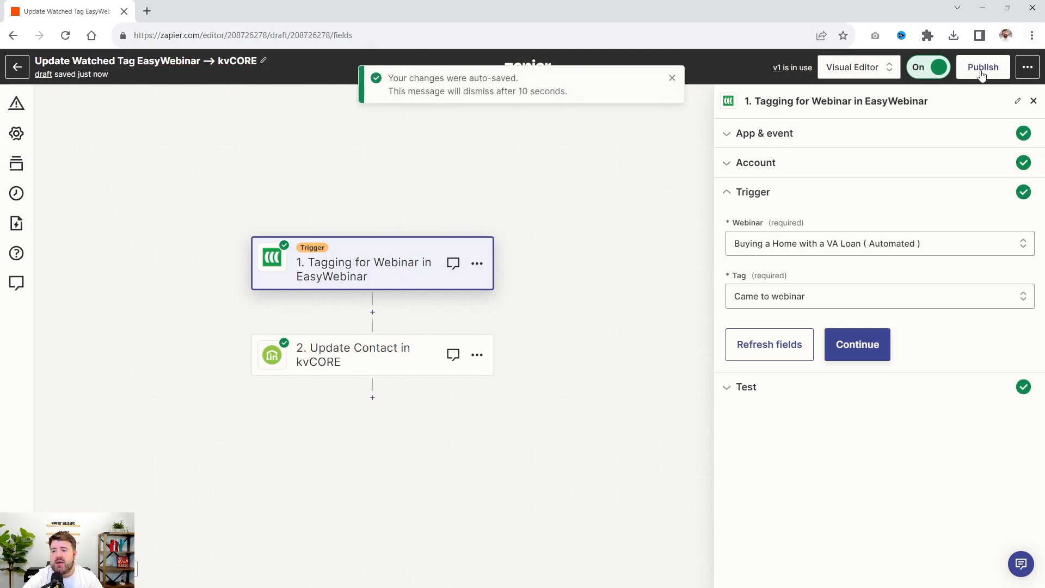
Publish the renamed Zap as a new version with the version name left blank, and return to the Zaps list
{"action": "left_click", "coordinate": [983, 67]}
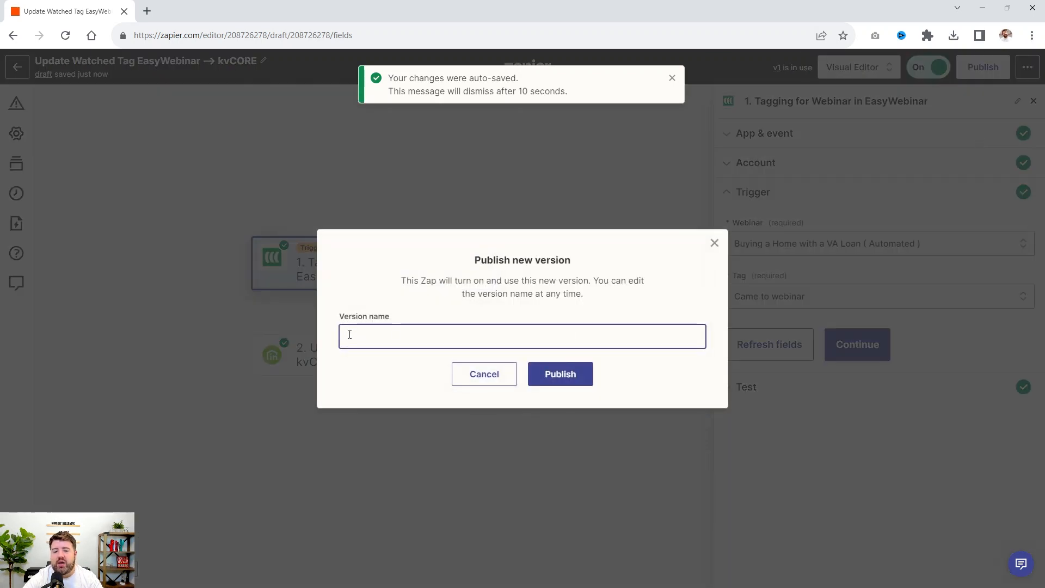
{"action": "left_click", "coordinate": [562, 377]}
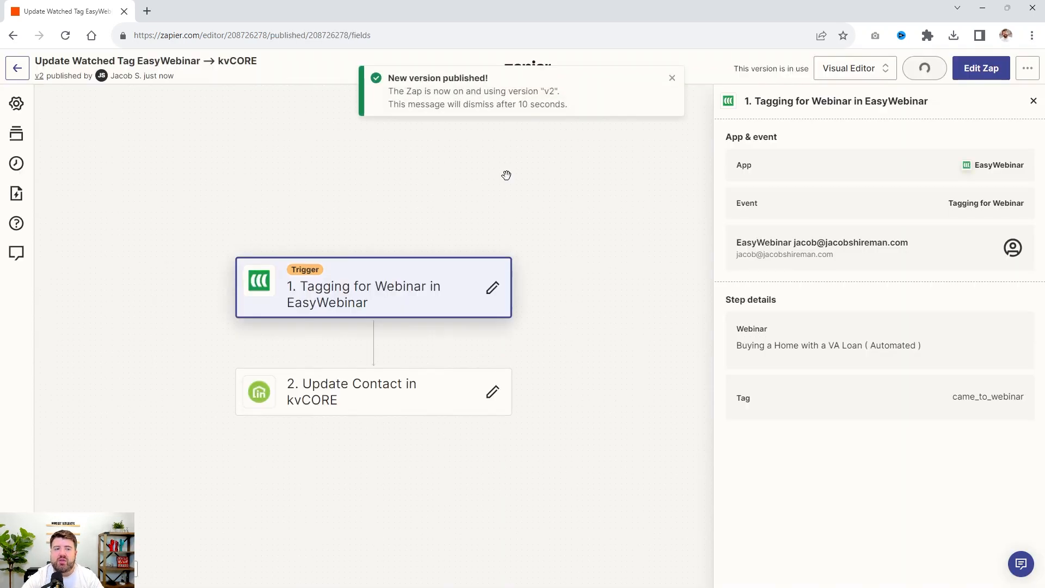
{"action": "left_click", "coordinate": [27, 66]}
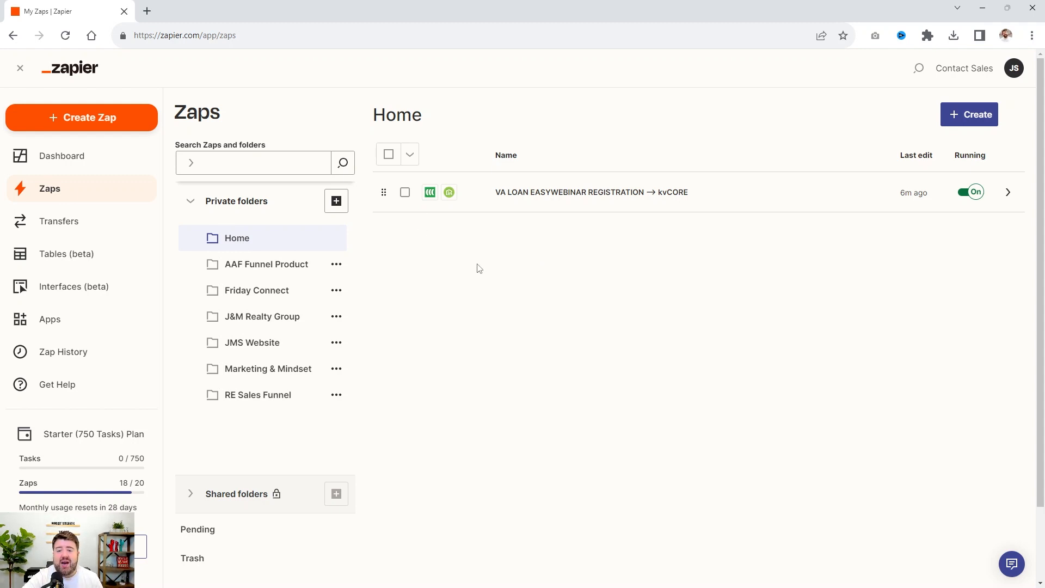
Open the VA LOAN EASYWEBINAR REGISTRATION --> kvCORE Zap for editing and add a Google Sheets action after the Create Contact step
{"action": "left_click", "coordinate": [559, 197]}
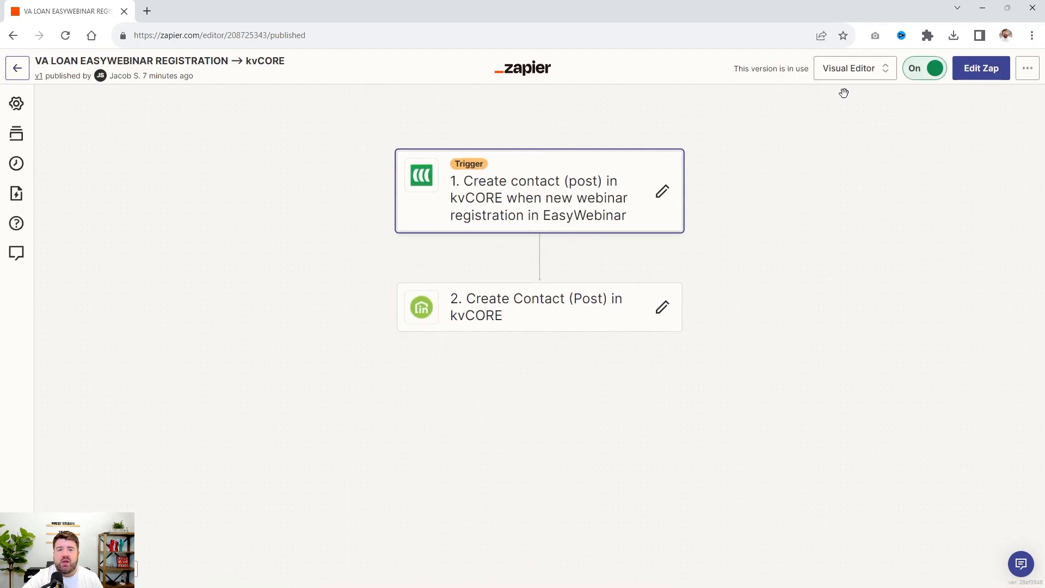
{"action": "left_click", "coordinate": [986, 70]}
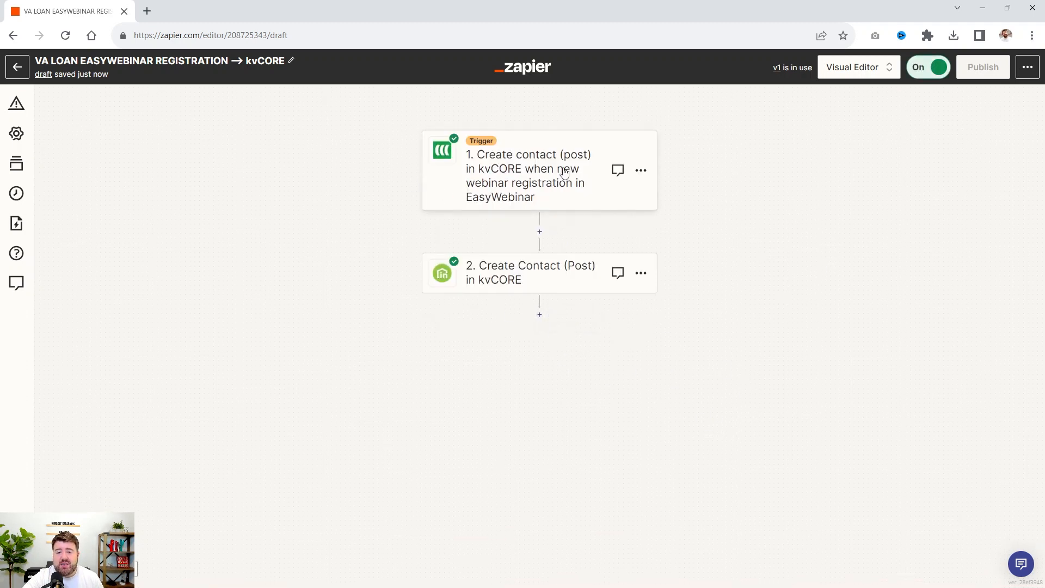
{"action": "left_click", "coordinate": [540, 314]}
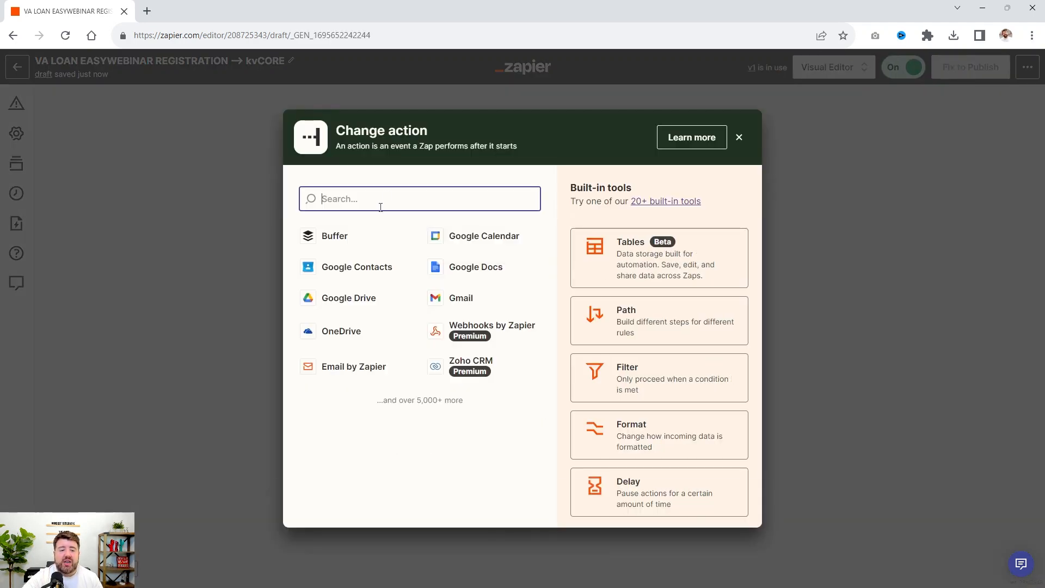
{"action": "type", "text": "shh"}
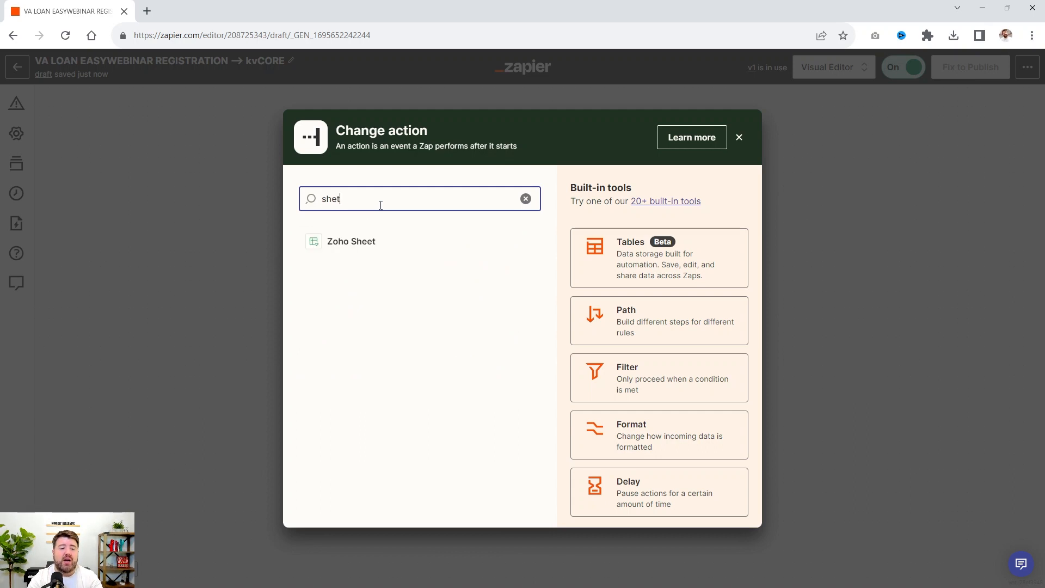
{"action": "key", "text": "BackSpace"}
{"action": "key", "text": "BackSpace"}
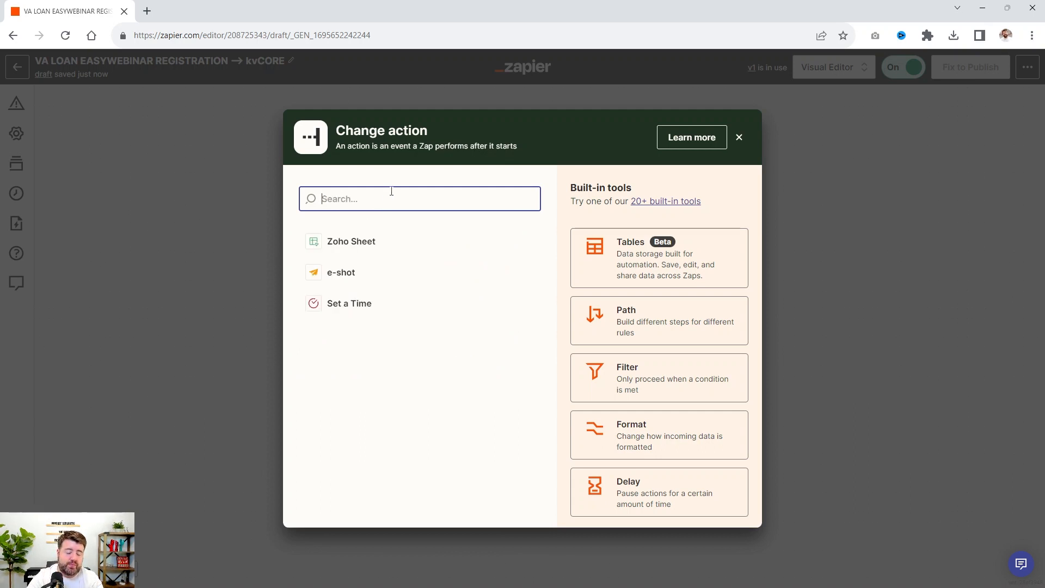
{"action": "type", "text": "google"}
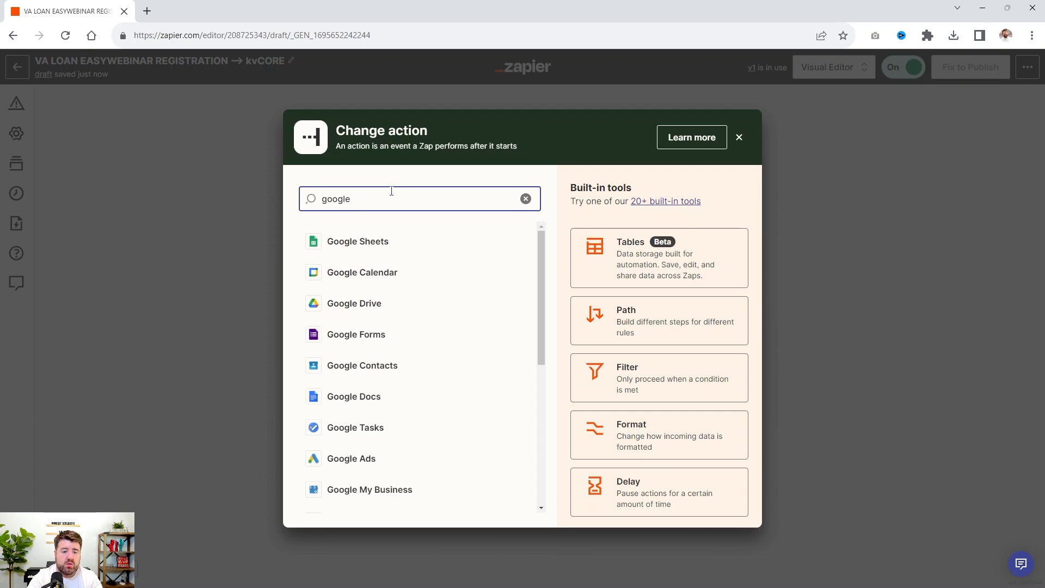
{"action": "left_click", "coordinate": [334, 245]}
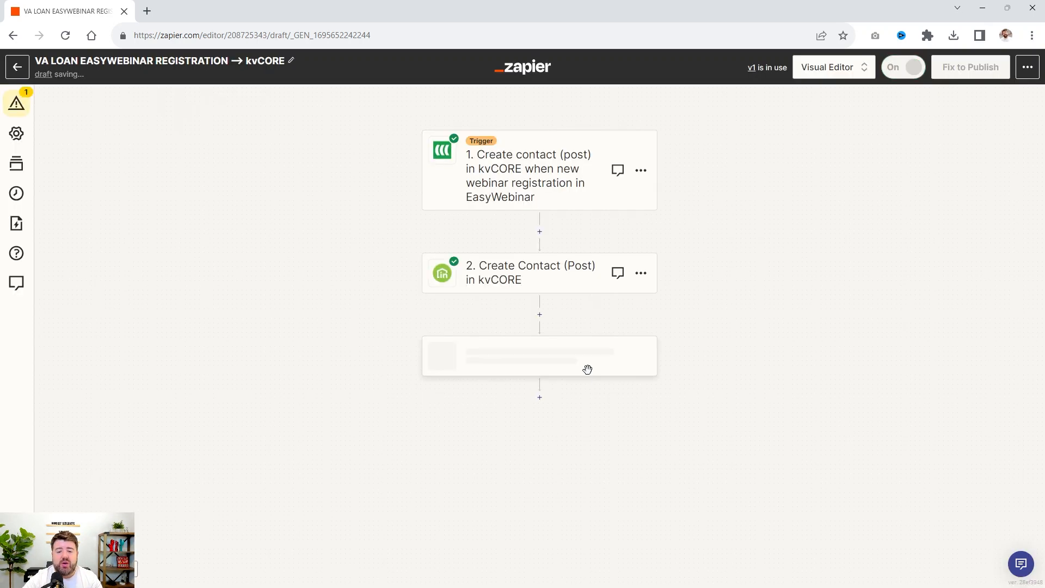
Add a Gmail action as the fourth step, after the Google Sheets action
{"action": "left_click", "coordinate": [539, 397]}
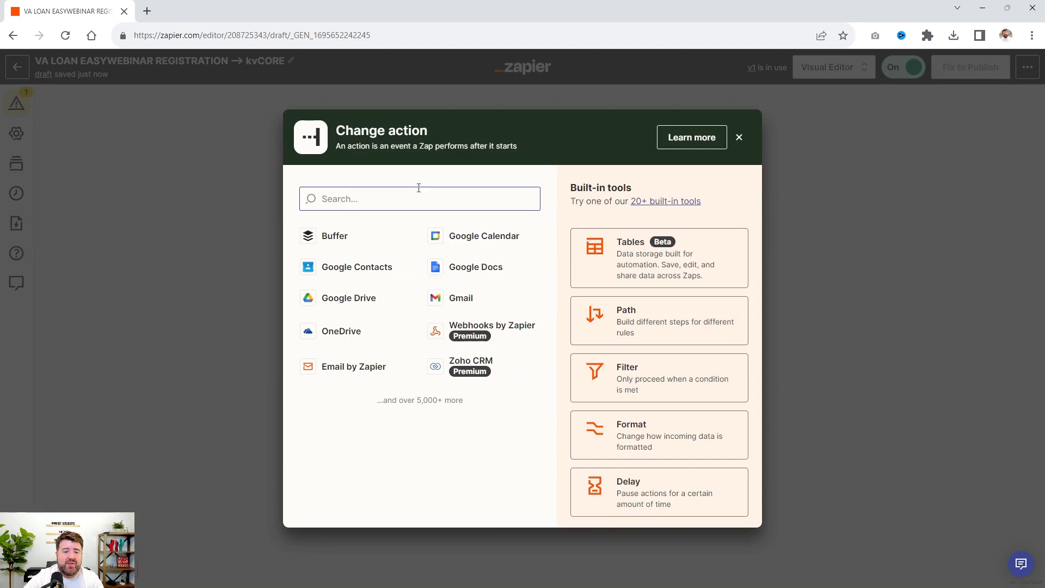
{"action": "type", "text": "gmail"}
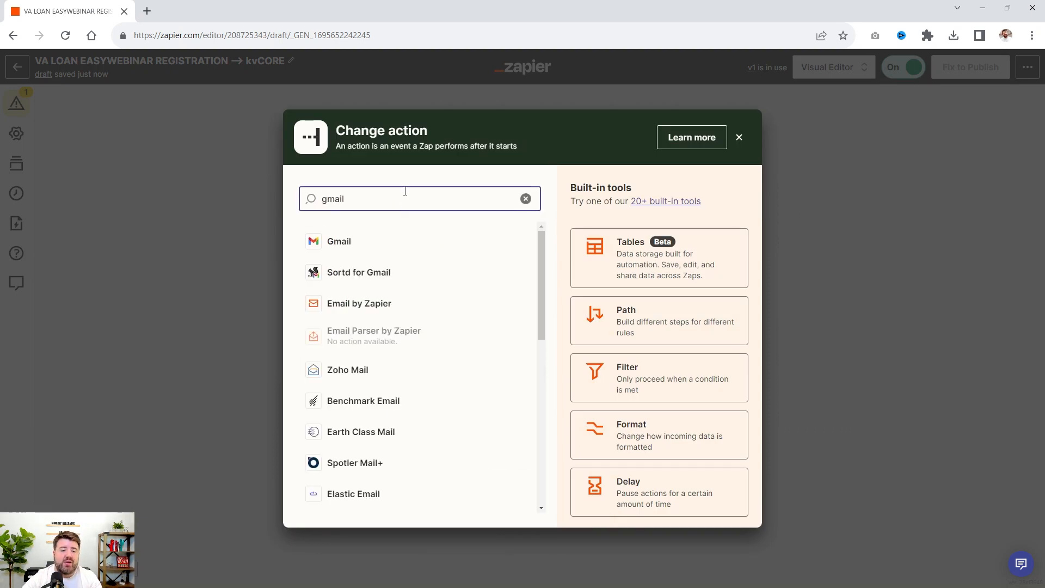
{"action": "left_click", "coordinate": [415, 243]}
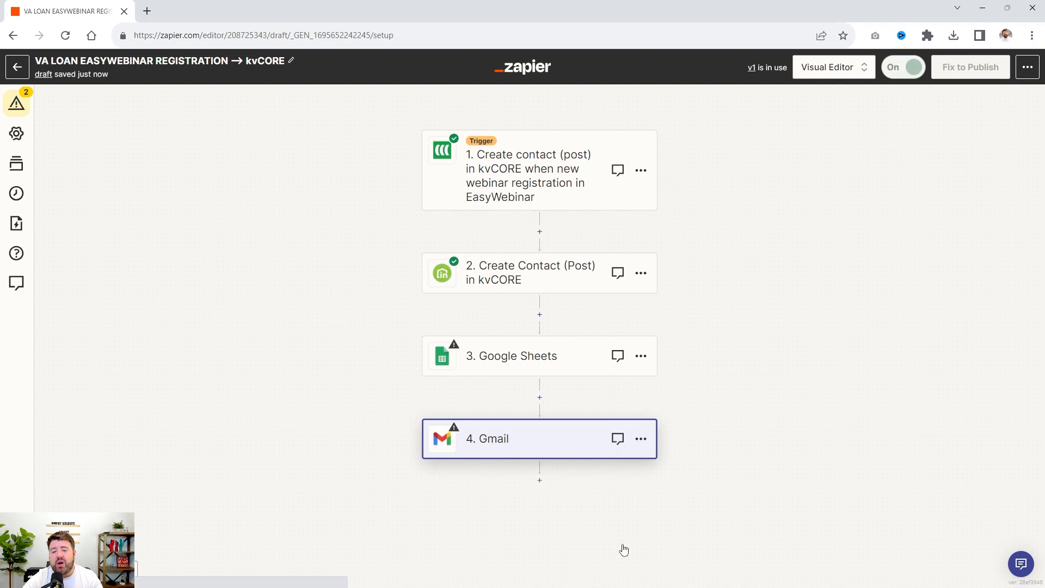